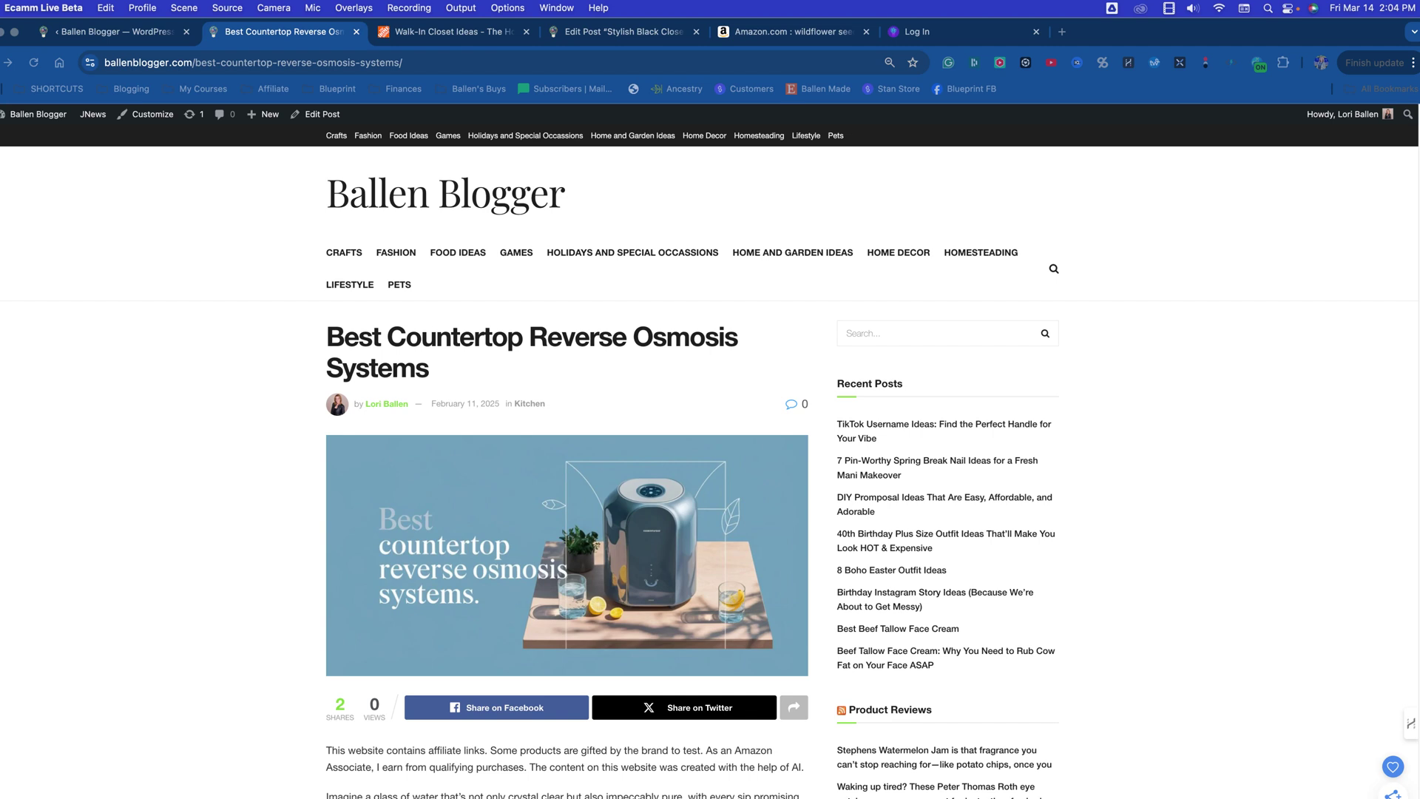
Step: Check the blog post, highlight the SimPure item's date, then return to the michaels.com detected links
click(55, 644)
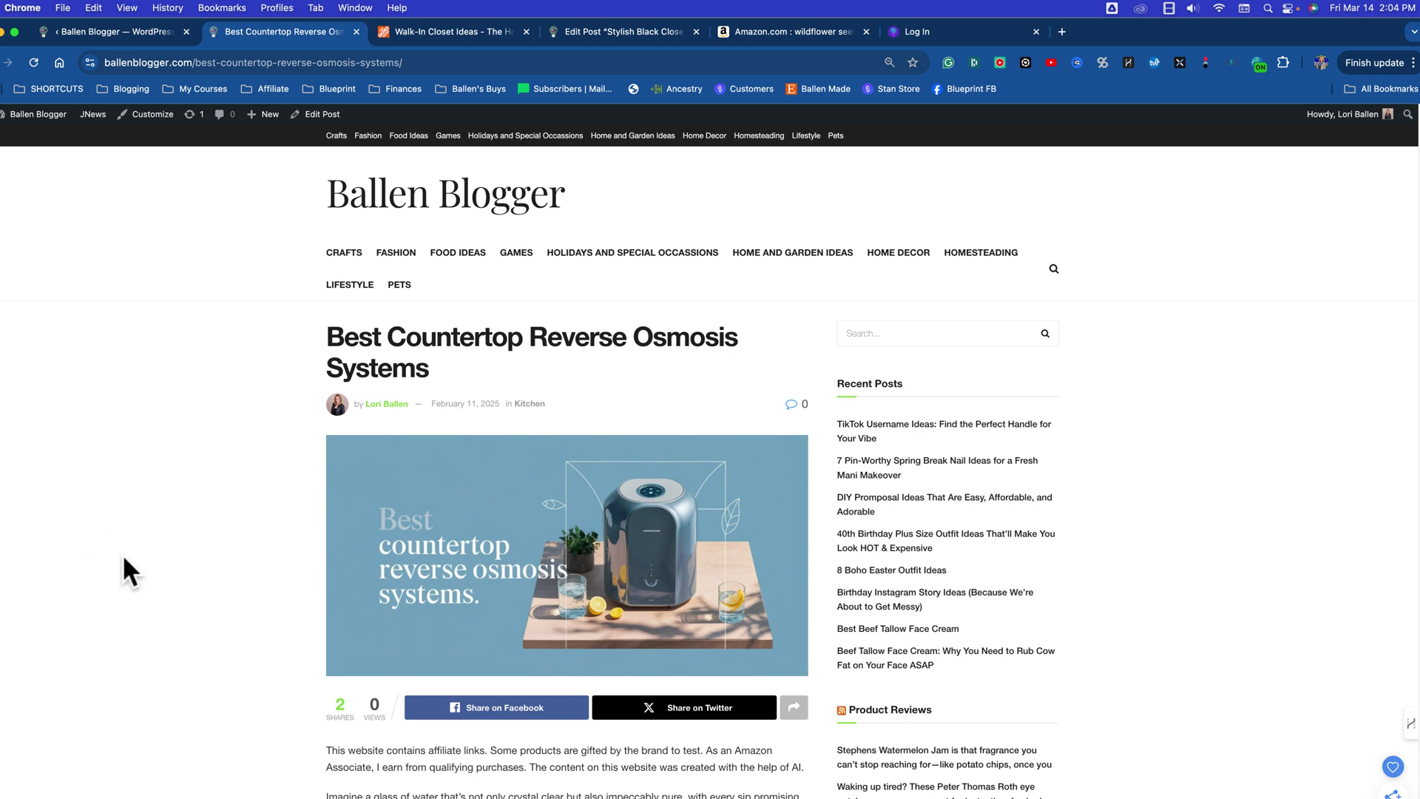
scroll(102, 501, down, 1)
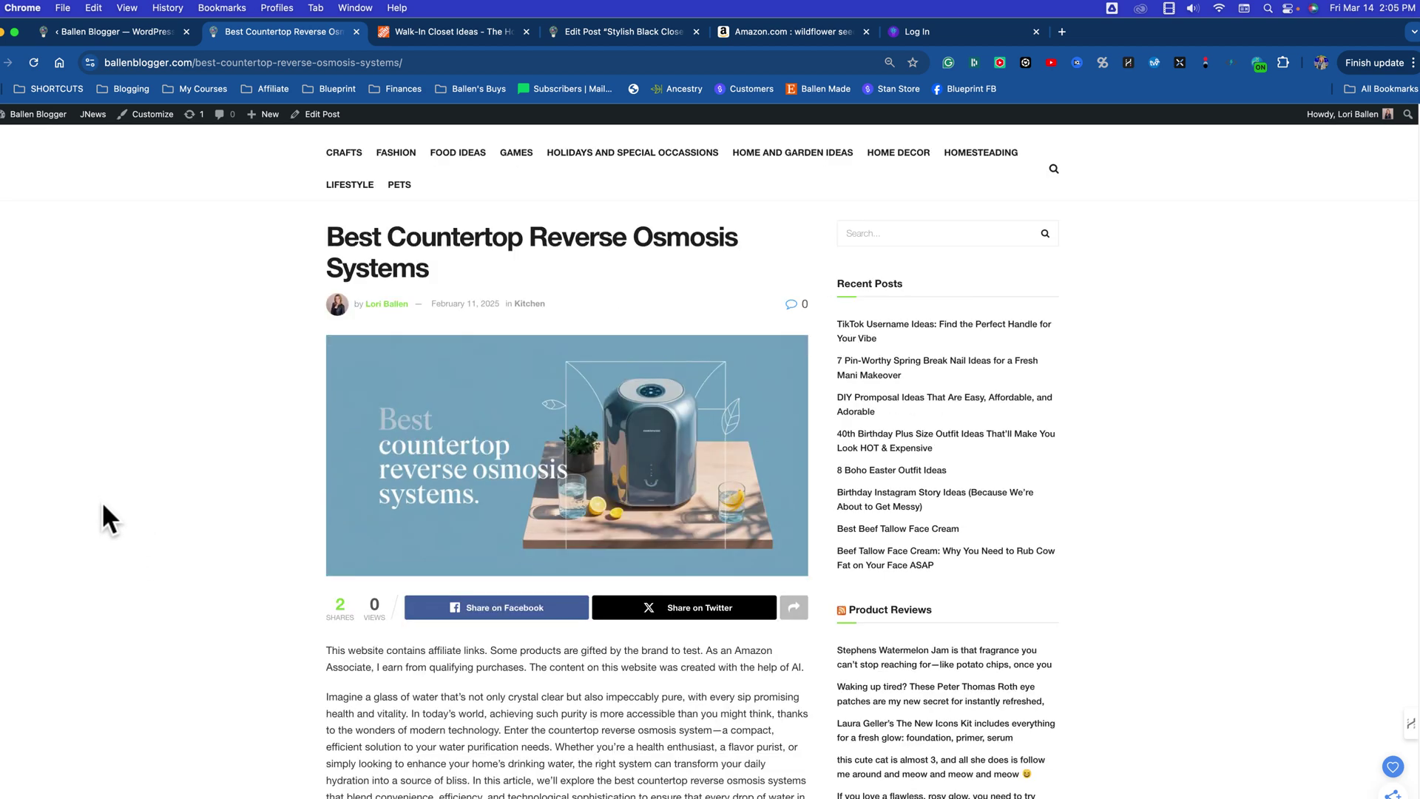
scroll(102, 501, down, 2)
scroll(103, 502, down, 2)
scroll(104, 508, down, 1)
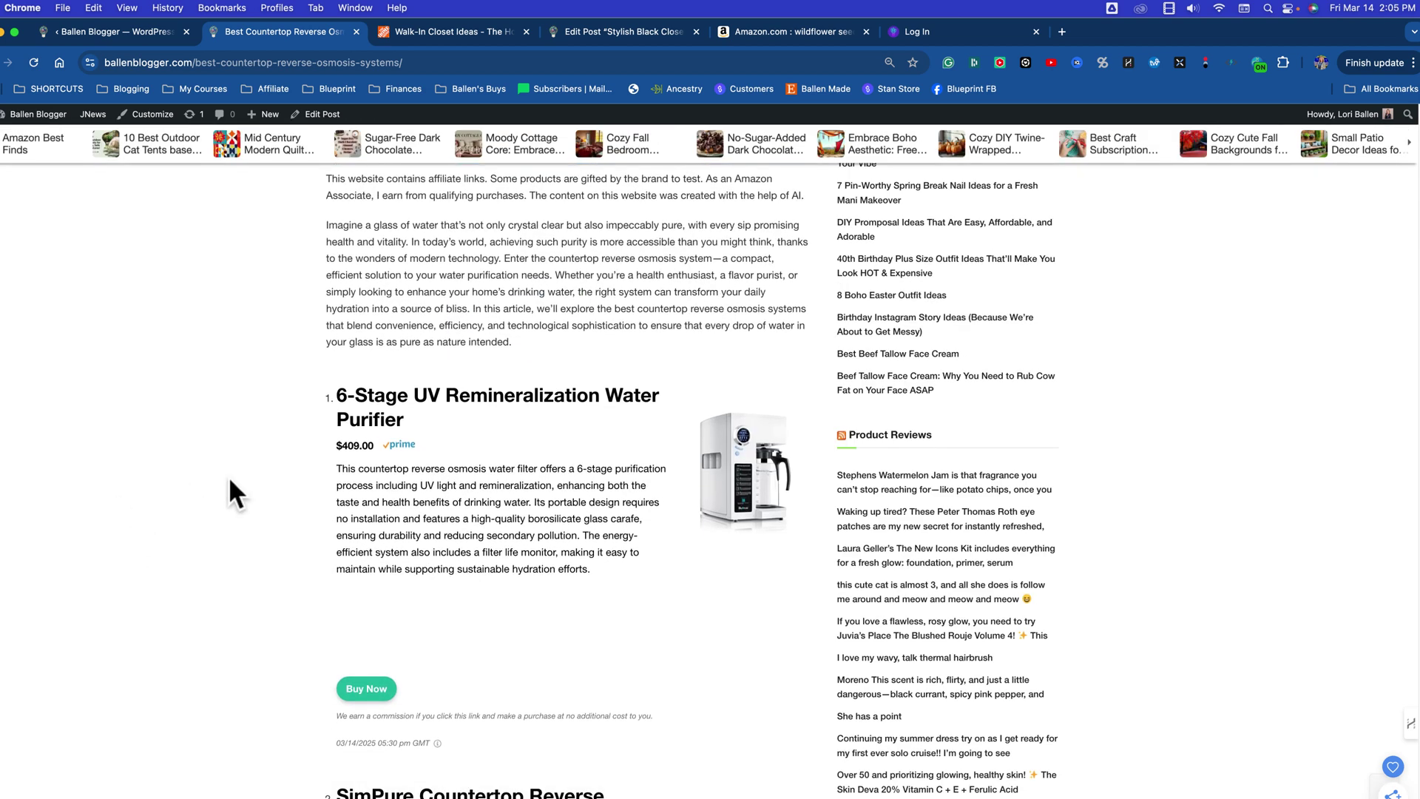
scroll(233, 467, down, 1)
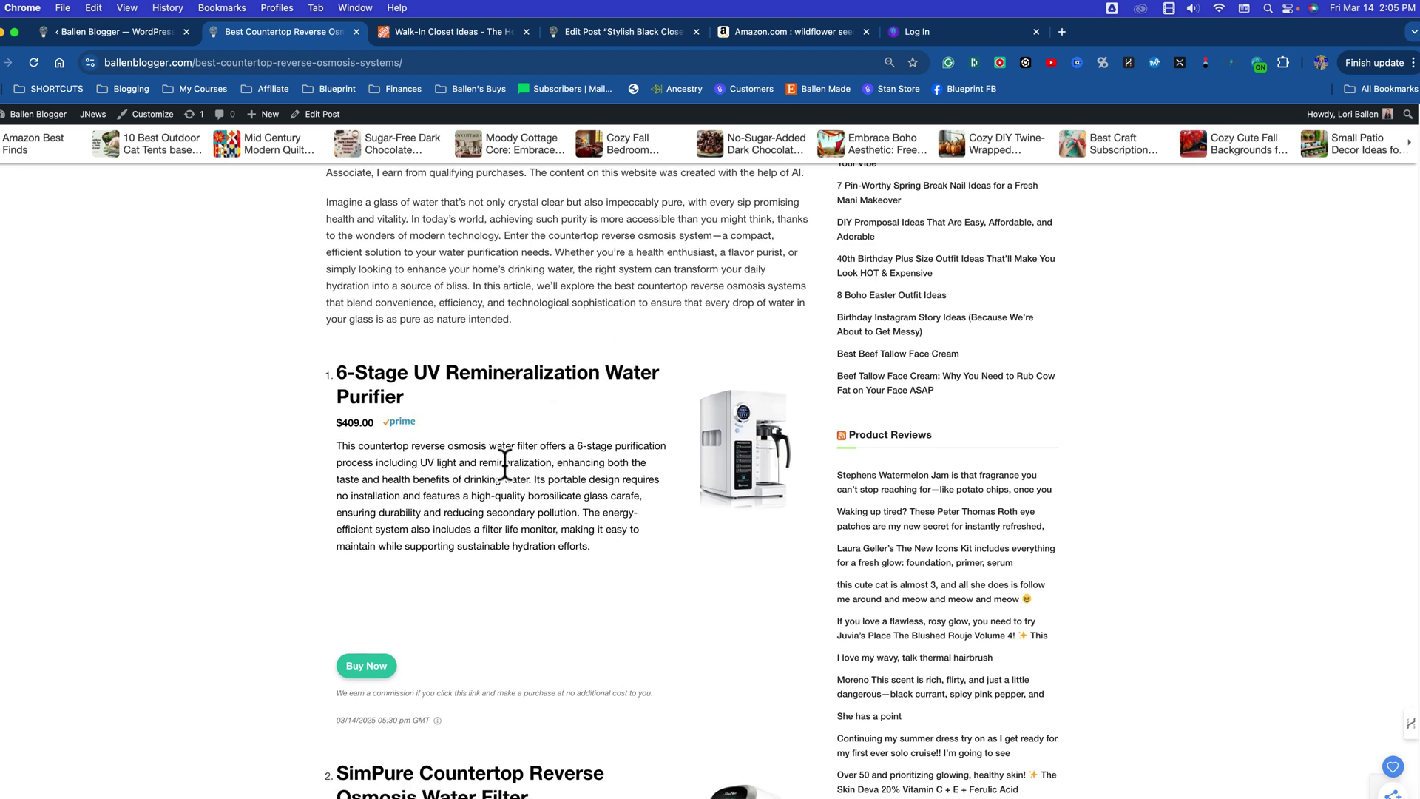
scroll(498, 471, up, 2)
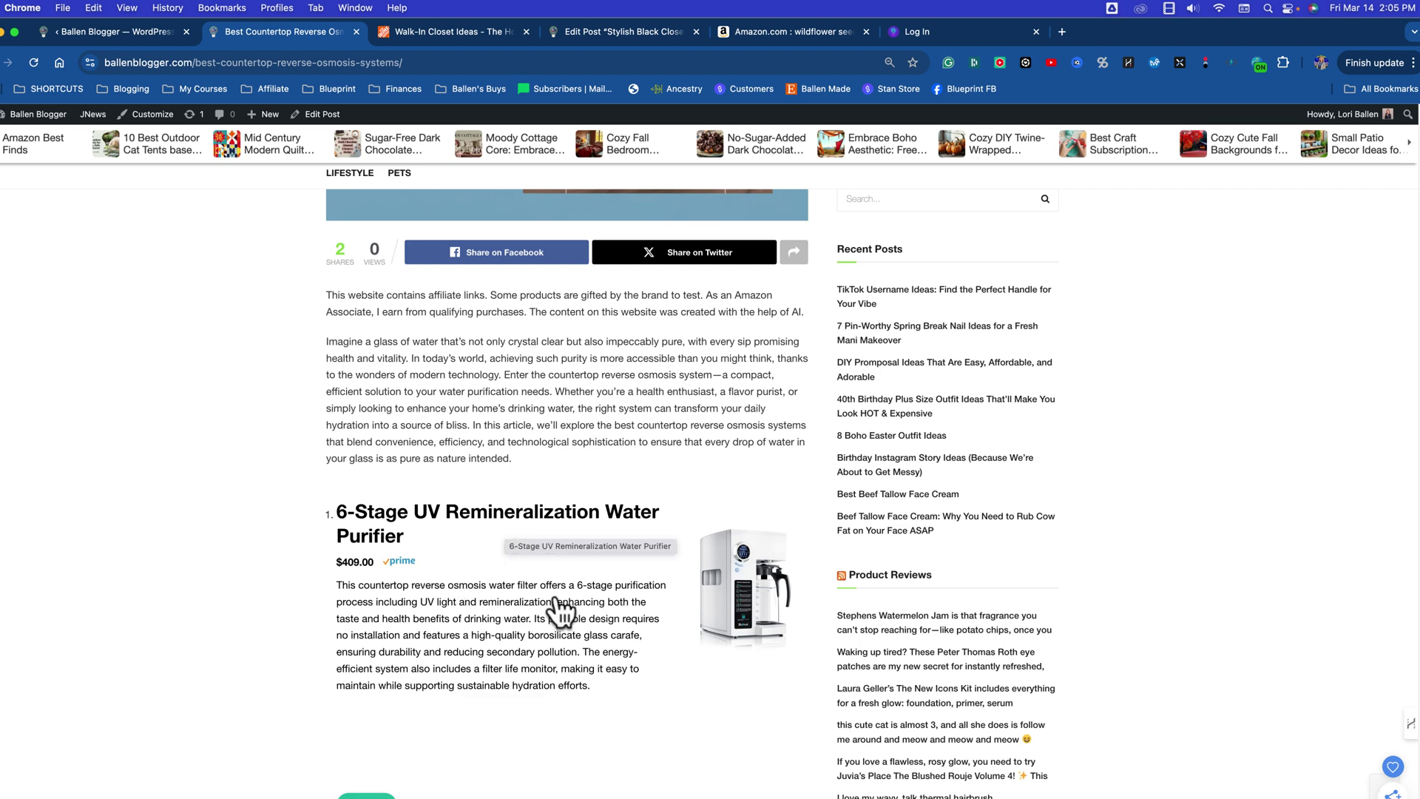
scroll(616, 589, down, 1)
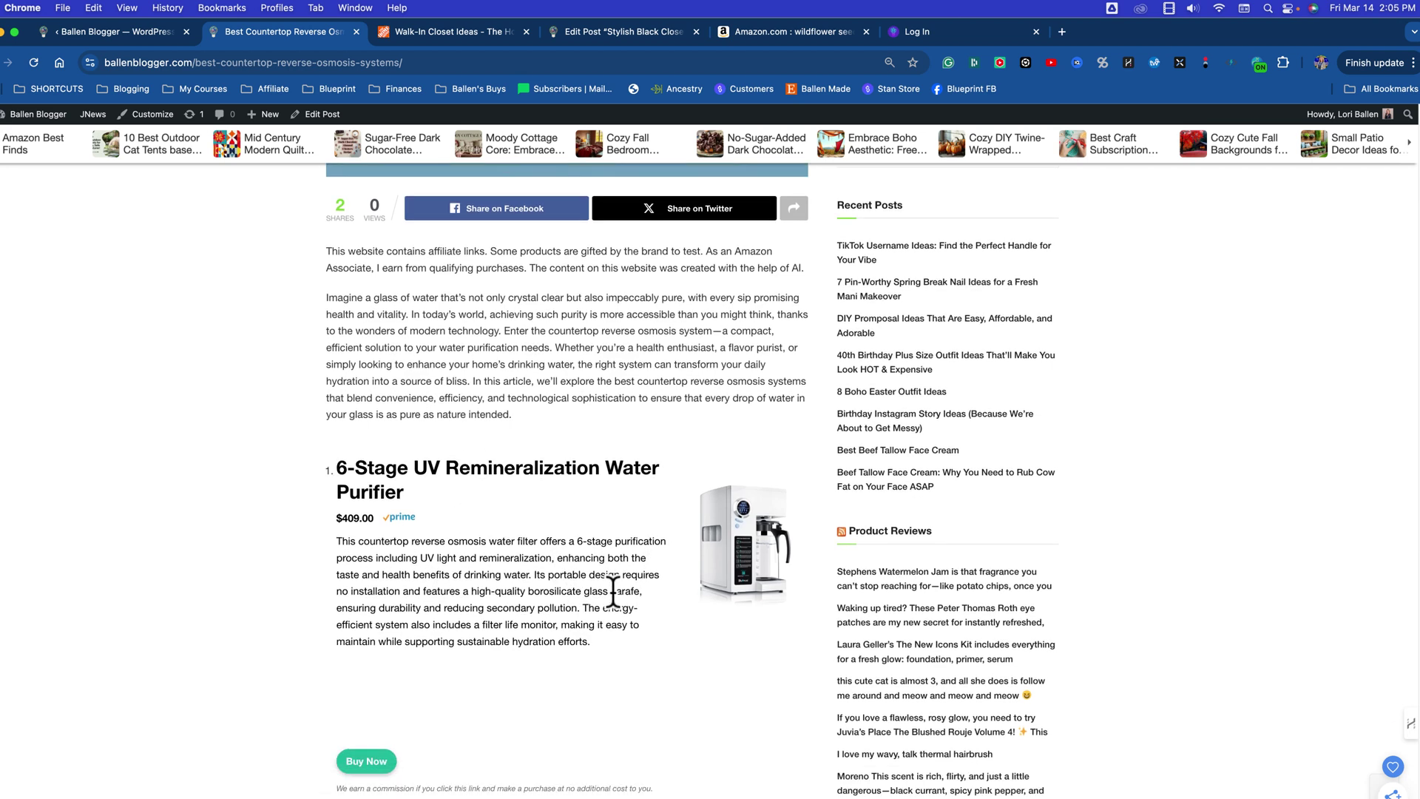
scroll(612, 590, down, 2)
scroll(579, 569, down, 1)
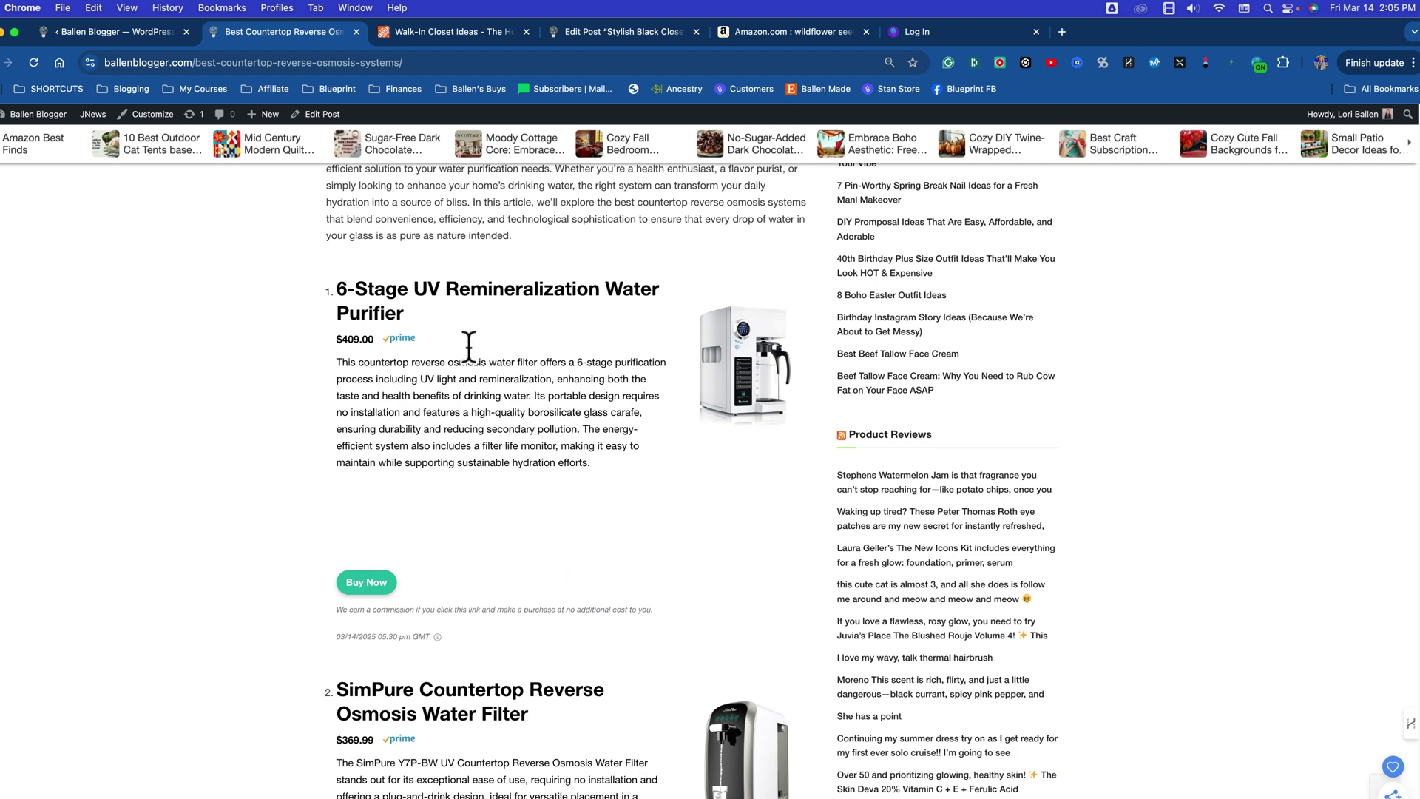
scroll(510, 477, down, 1)
scroll(500, 495, down, 2)
scroll(501, 495, down, 1)
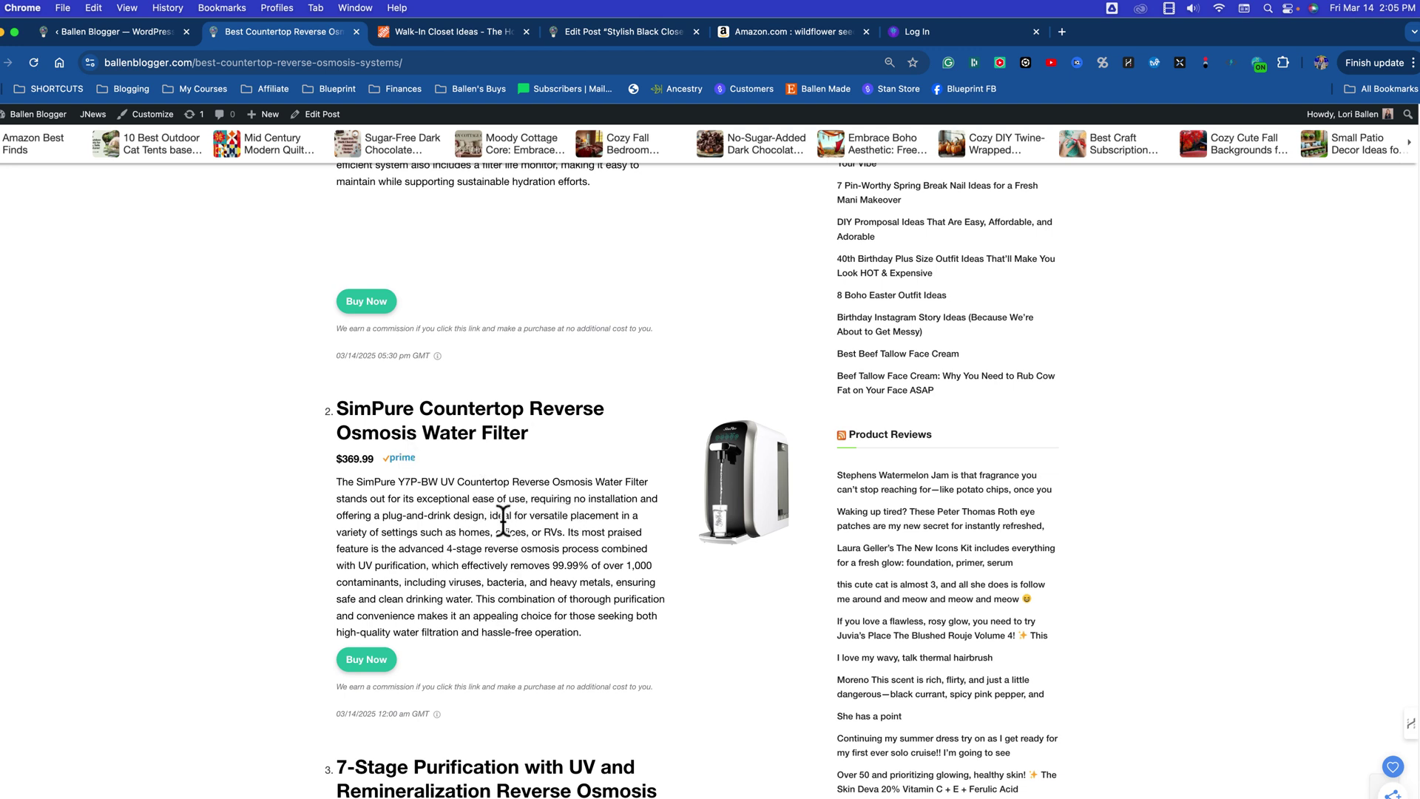
scroll(493, 526, down, 3)
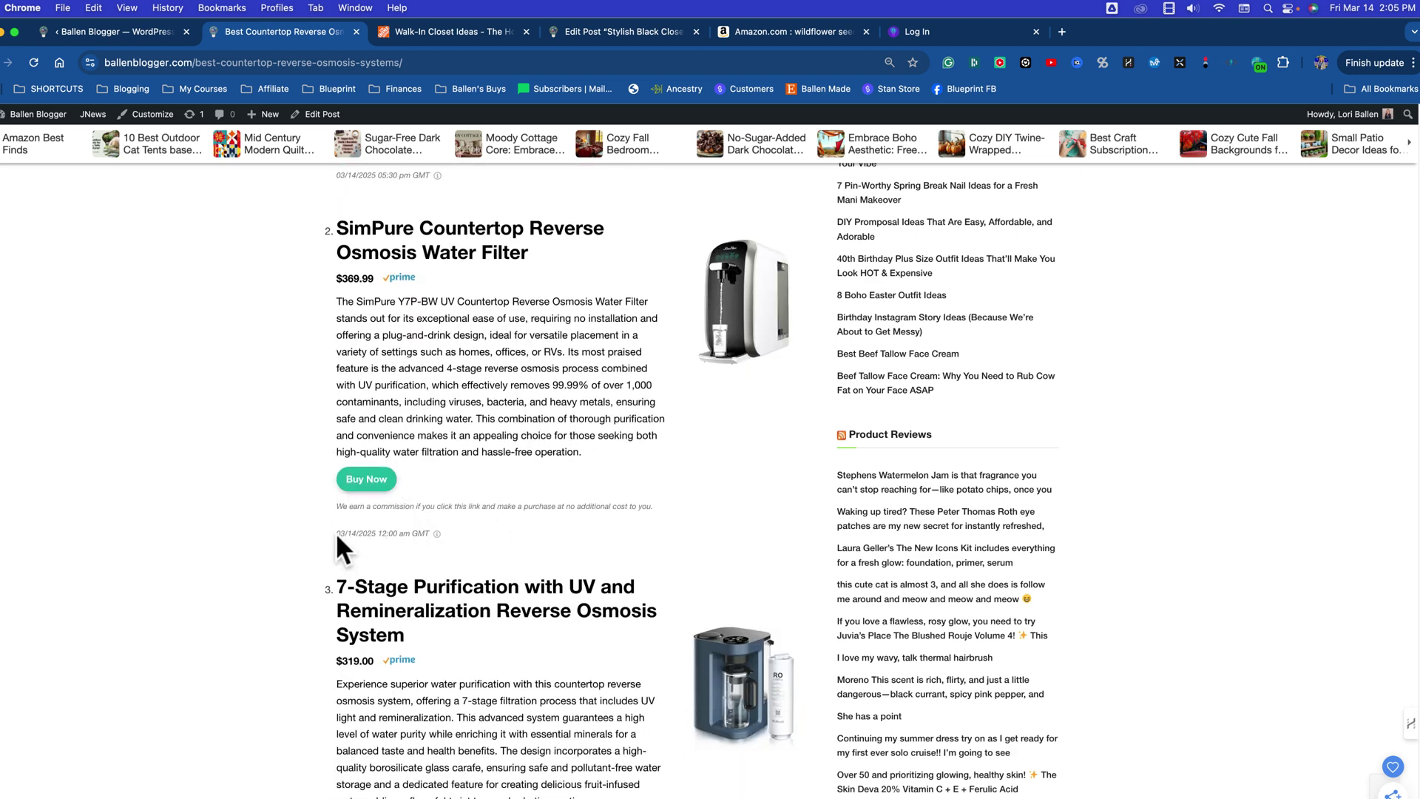
drag(336, 533, 466, 542)
scroll(485, 533, up, 2)
scroll(484, 532, up, 1)
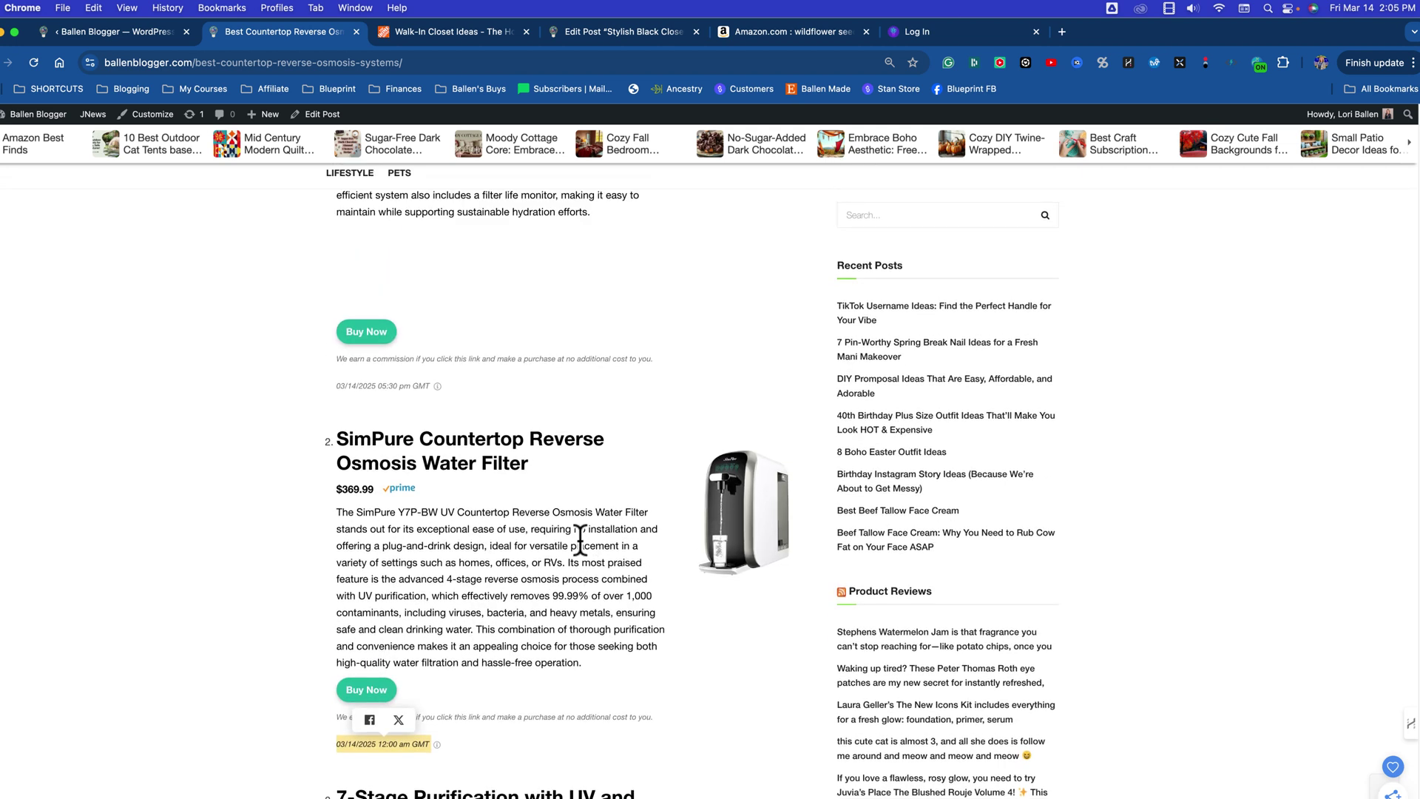
scroll(591, 542, down, 2)
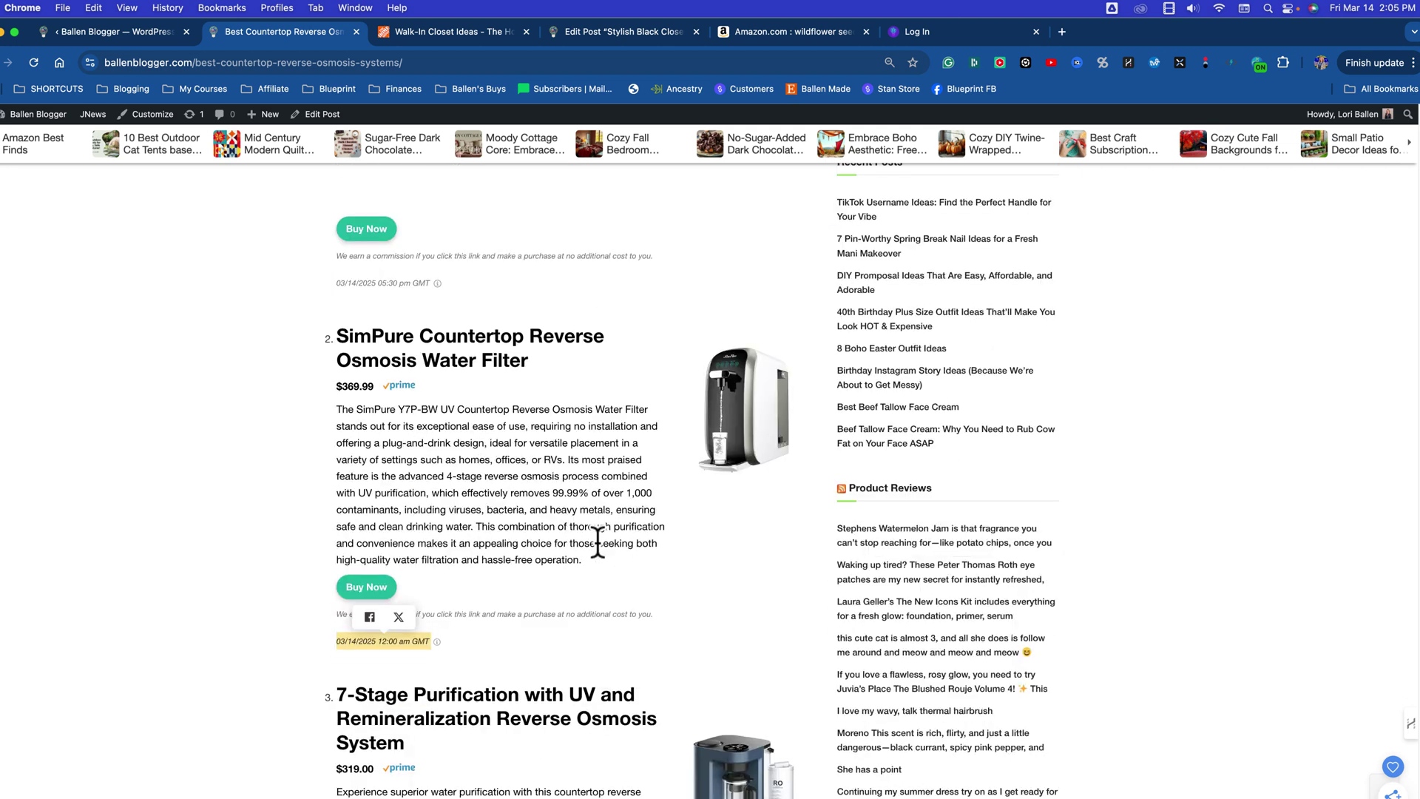
scroll(596, 542, down, 5)
scroll(602, 549, down, 3)
scroll(602, 550, down, 3)
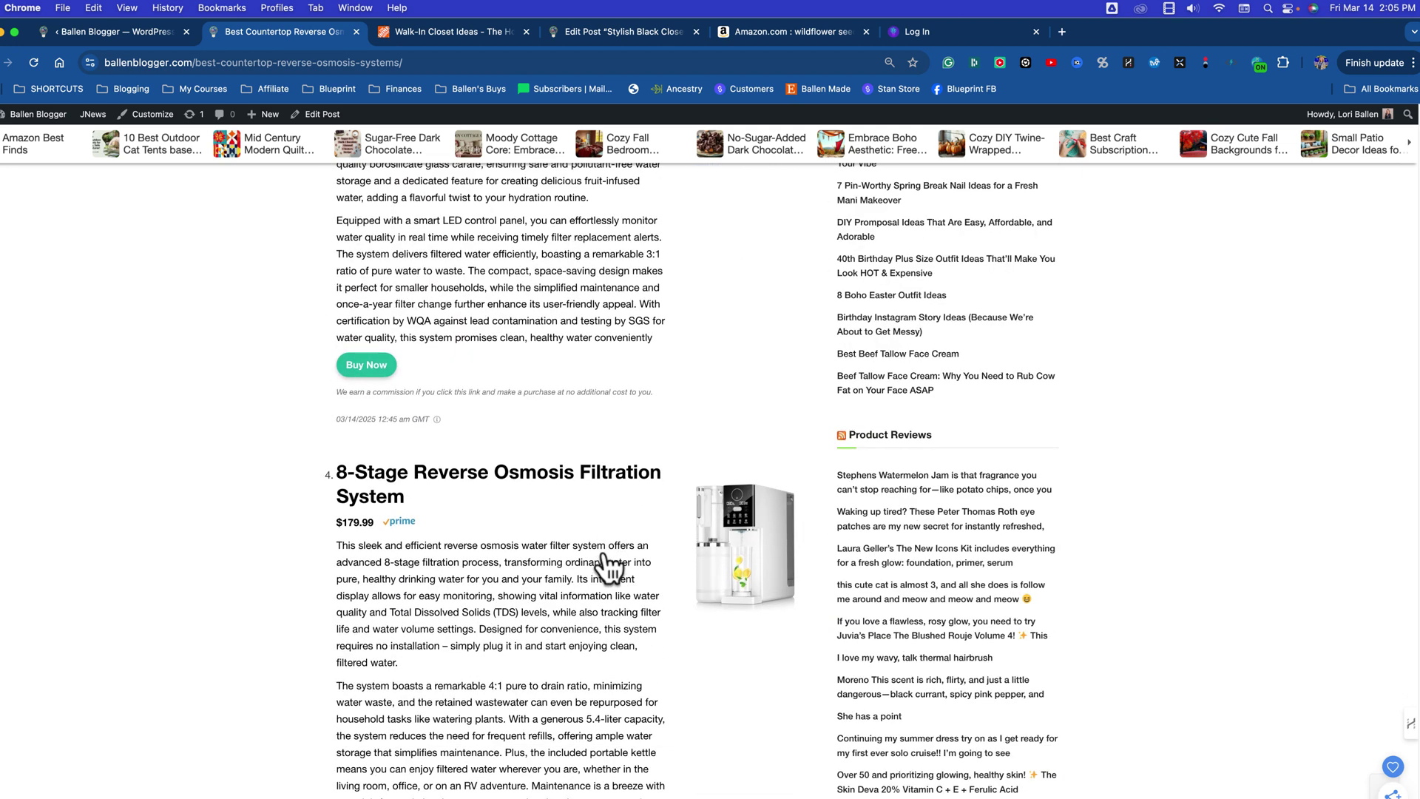
scroll(605, 551, down, 3)
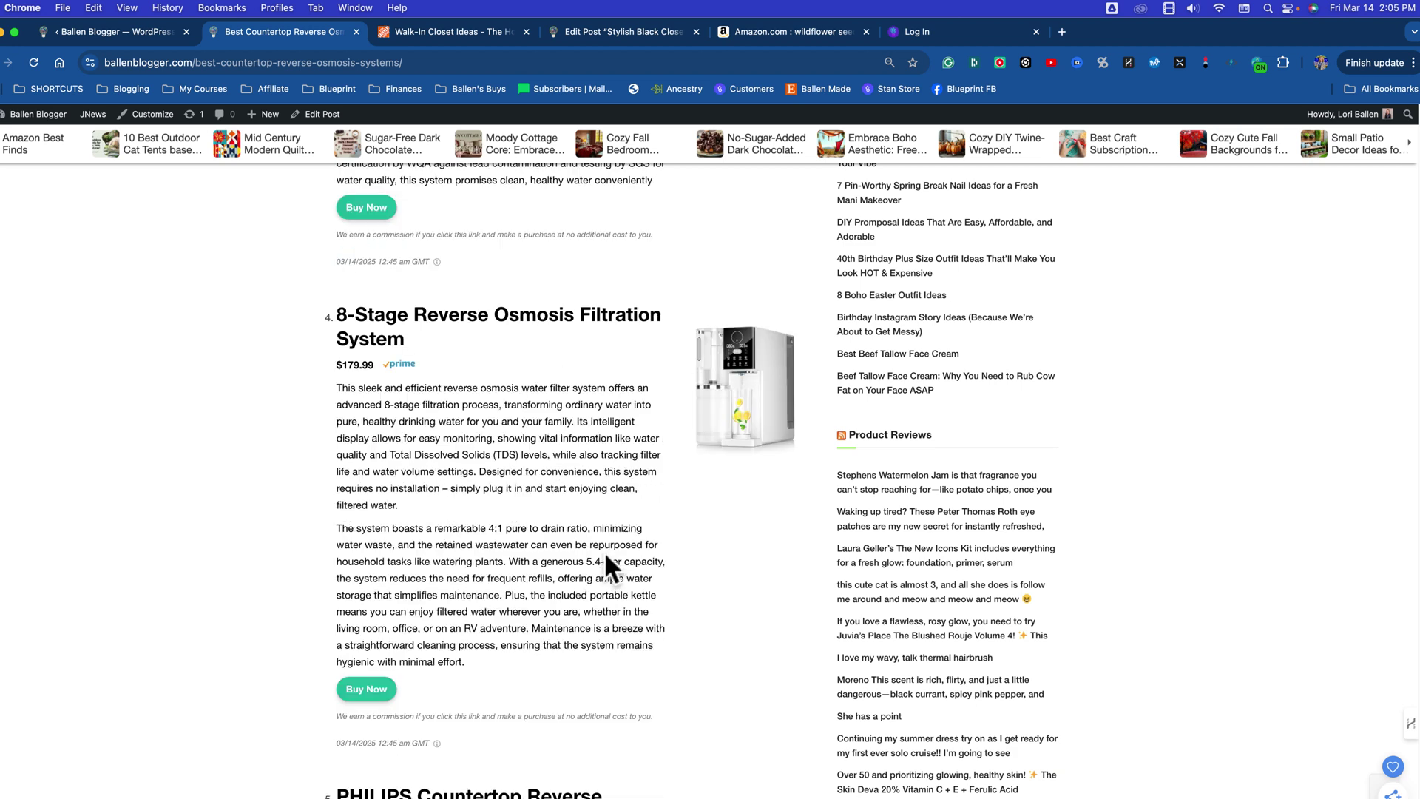
scroll(605, 551, down, 5)
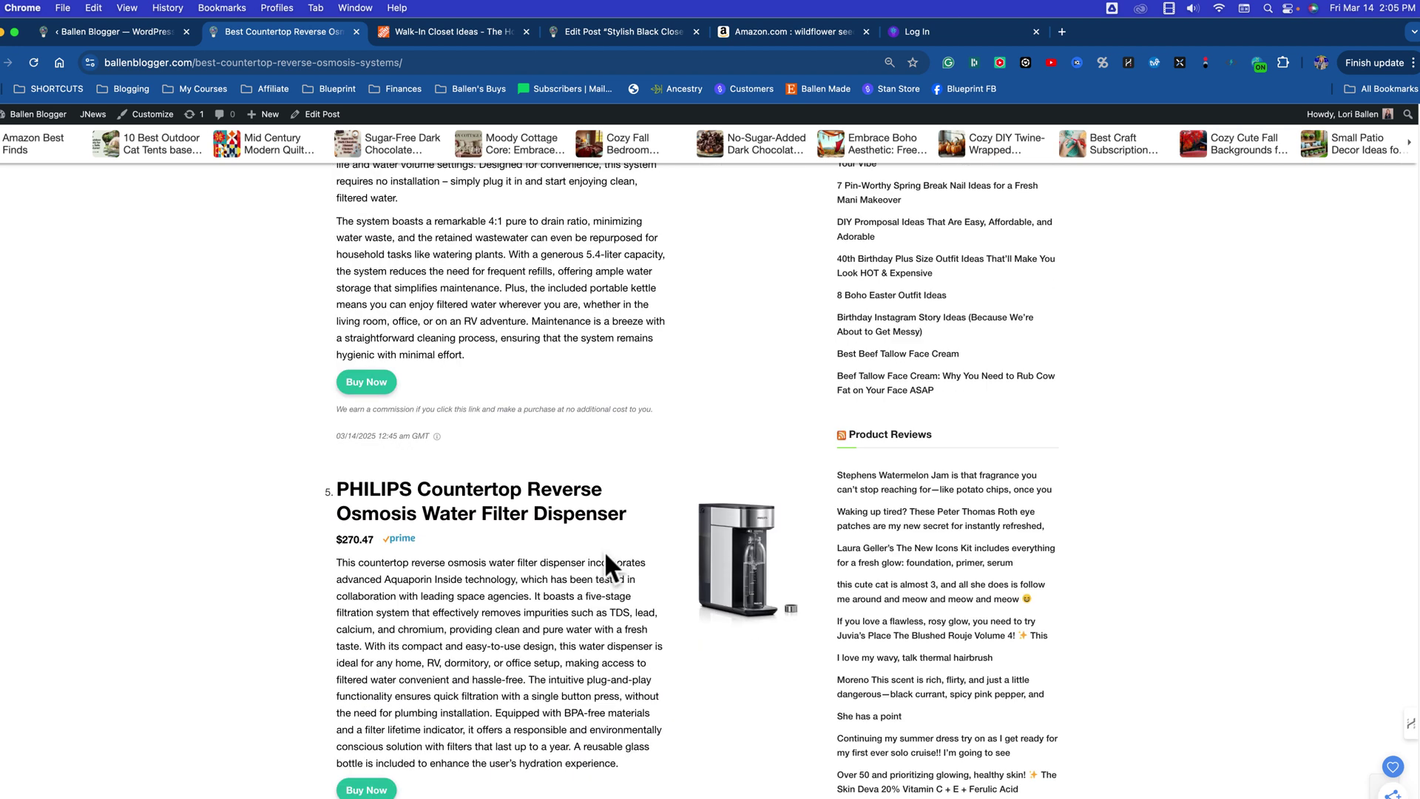
scroll(604, 551, down, 1)
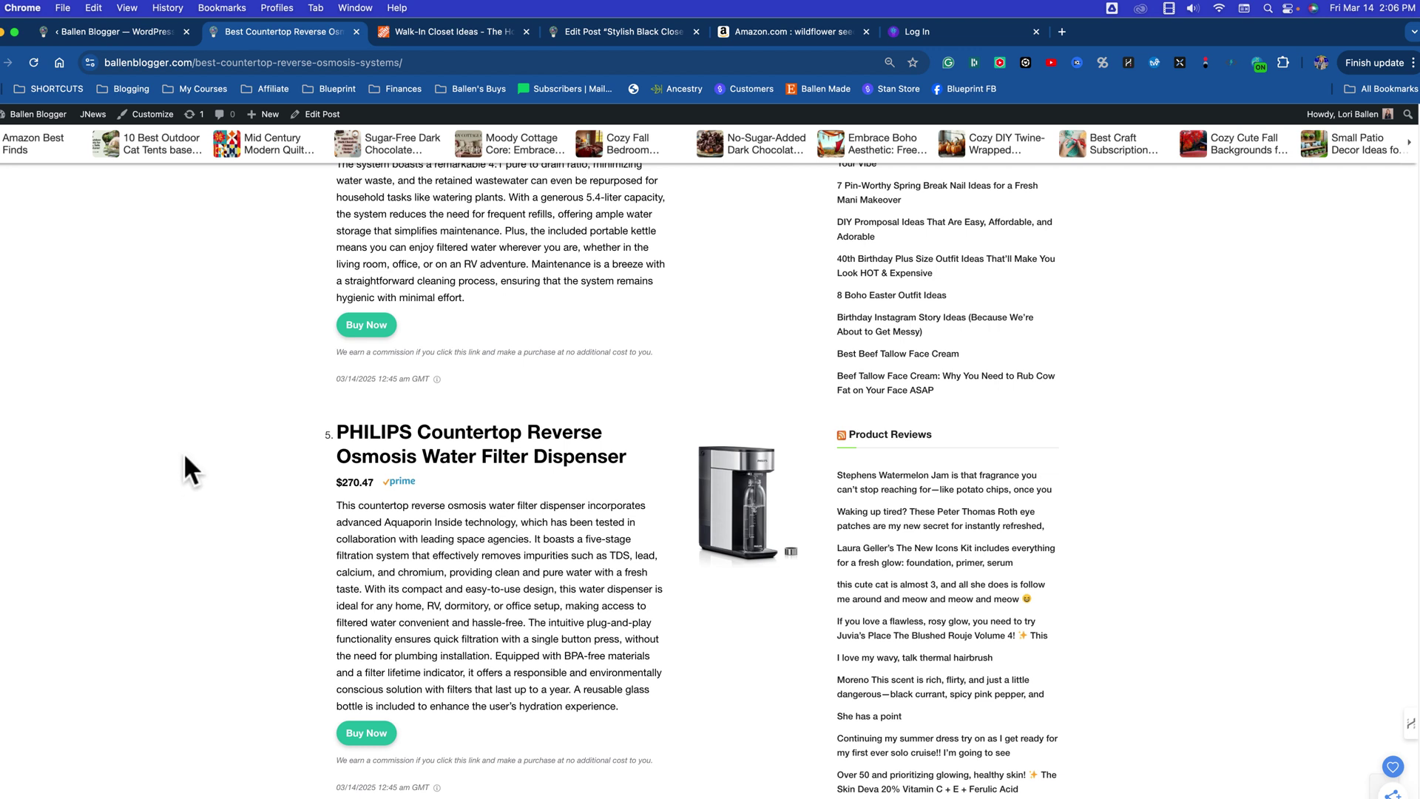
click(143, 29)
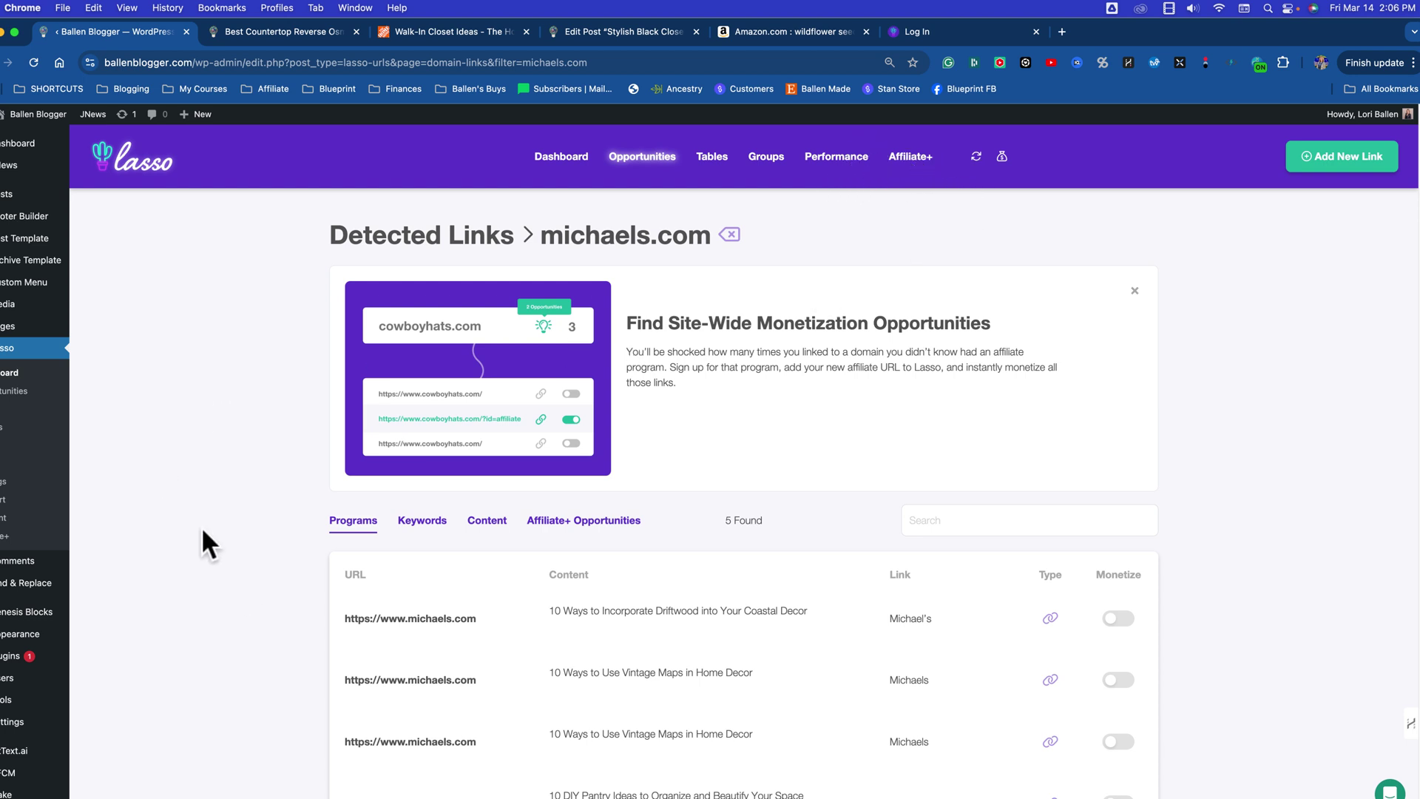
scroll(202, 528, down, 1)
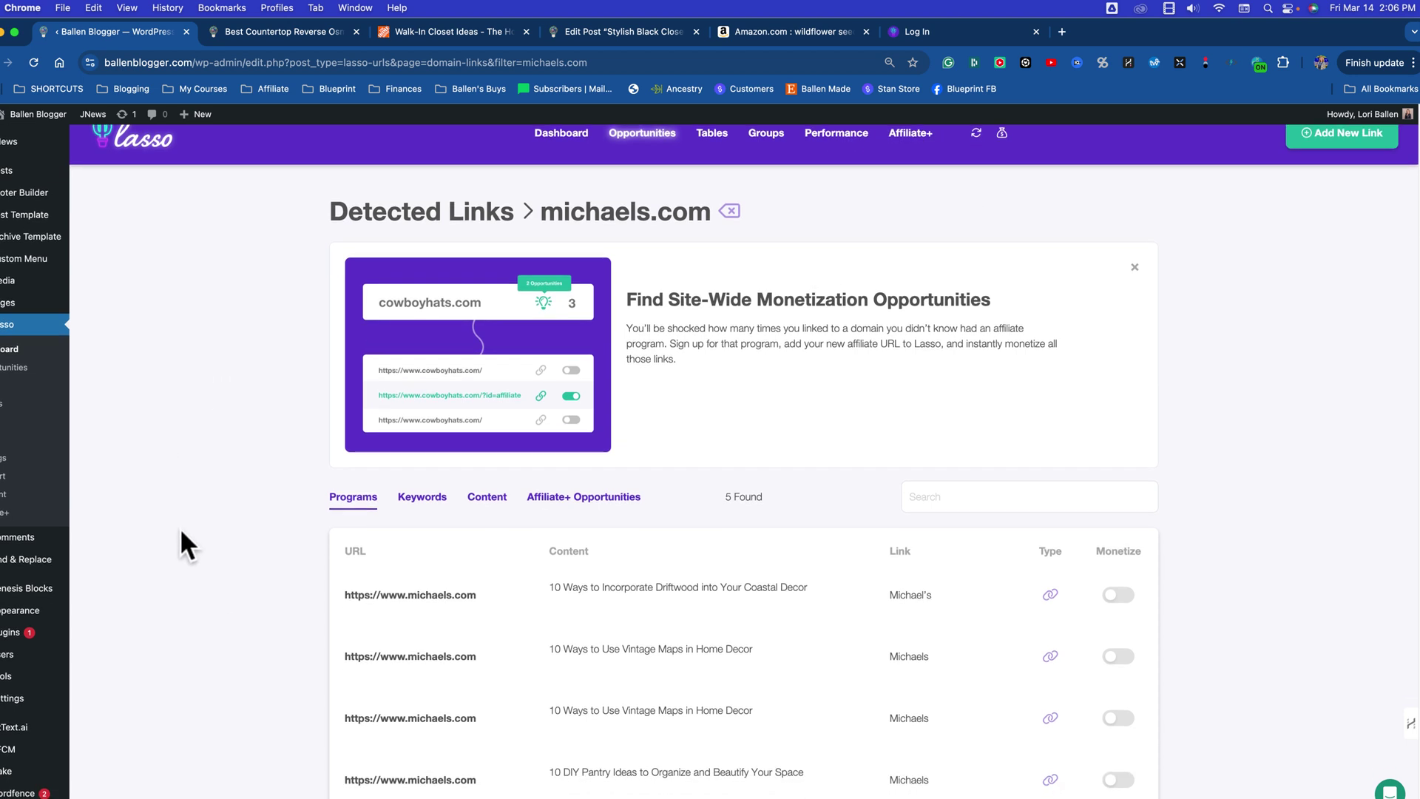
scroll(181, 531, up, 1)
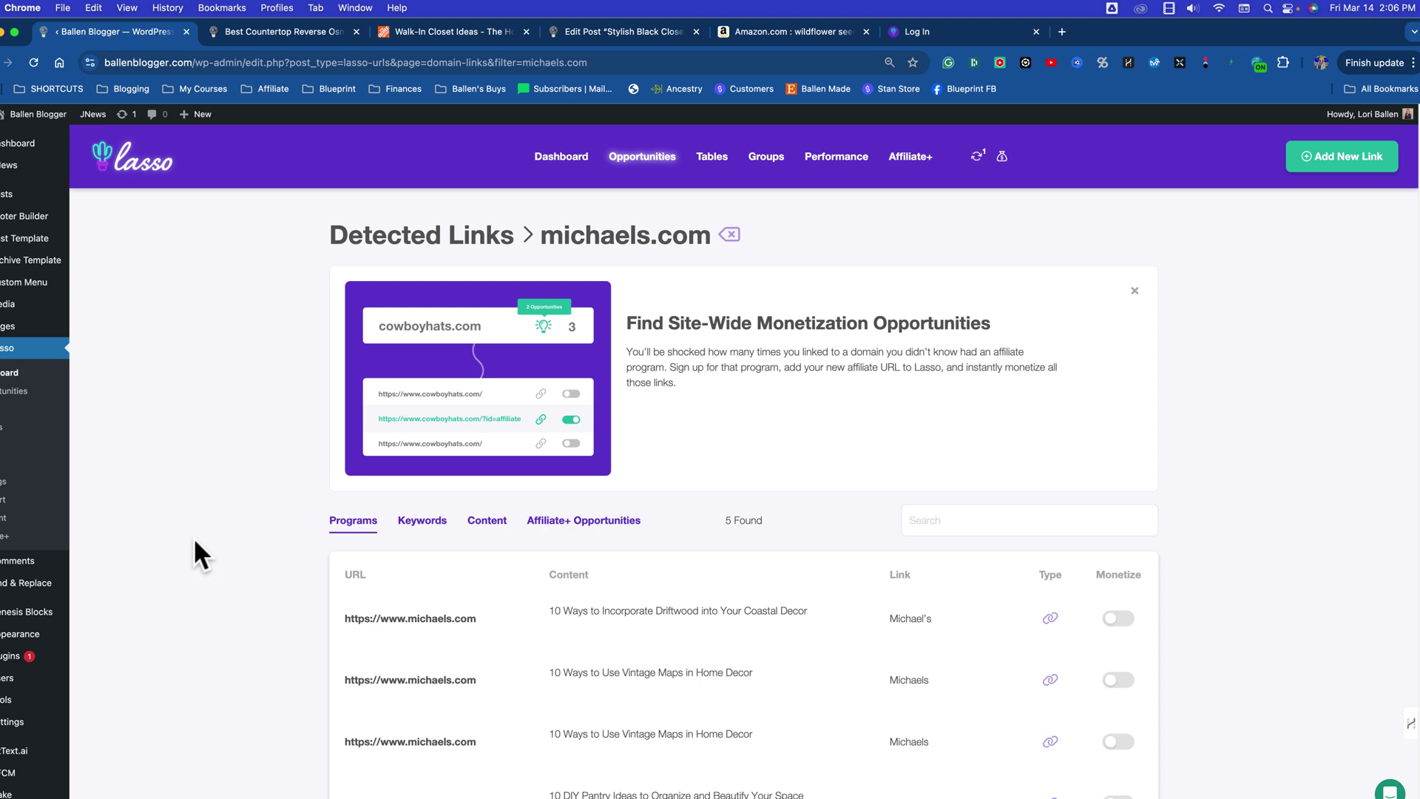
scroll(204, 540, down, 1)
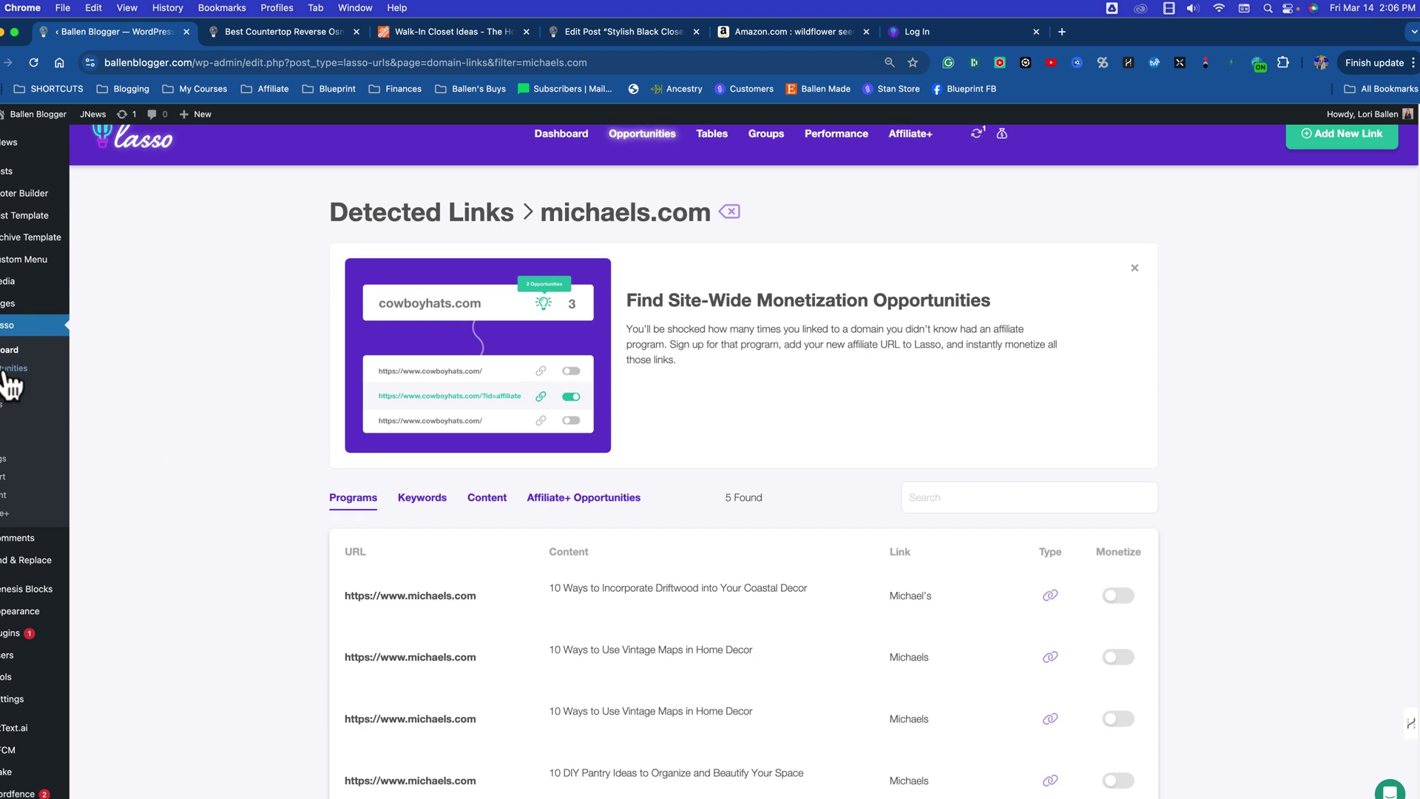
scroll(514, 623, up, 1)
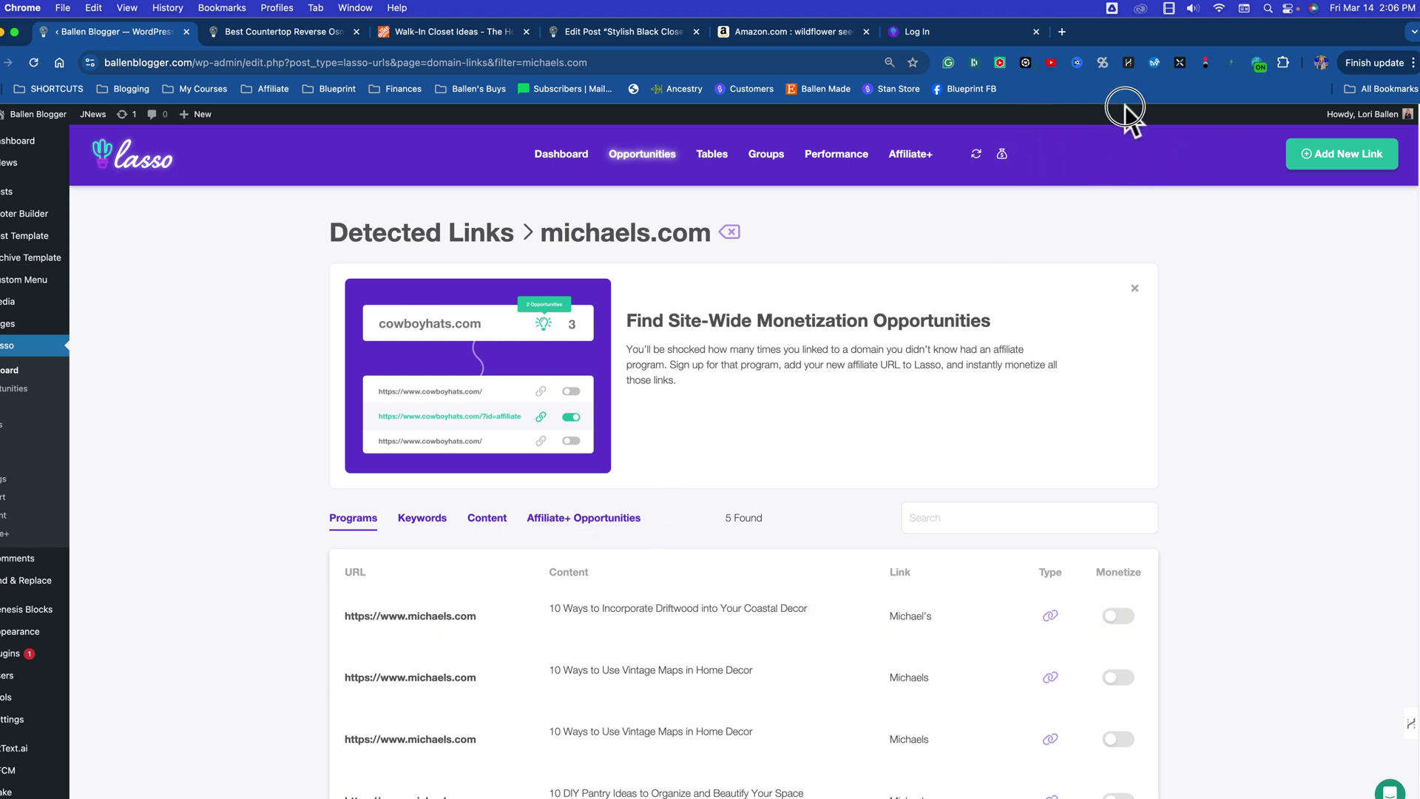
scroll(1221, 589, up, 1)
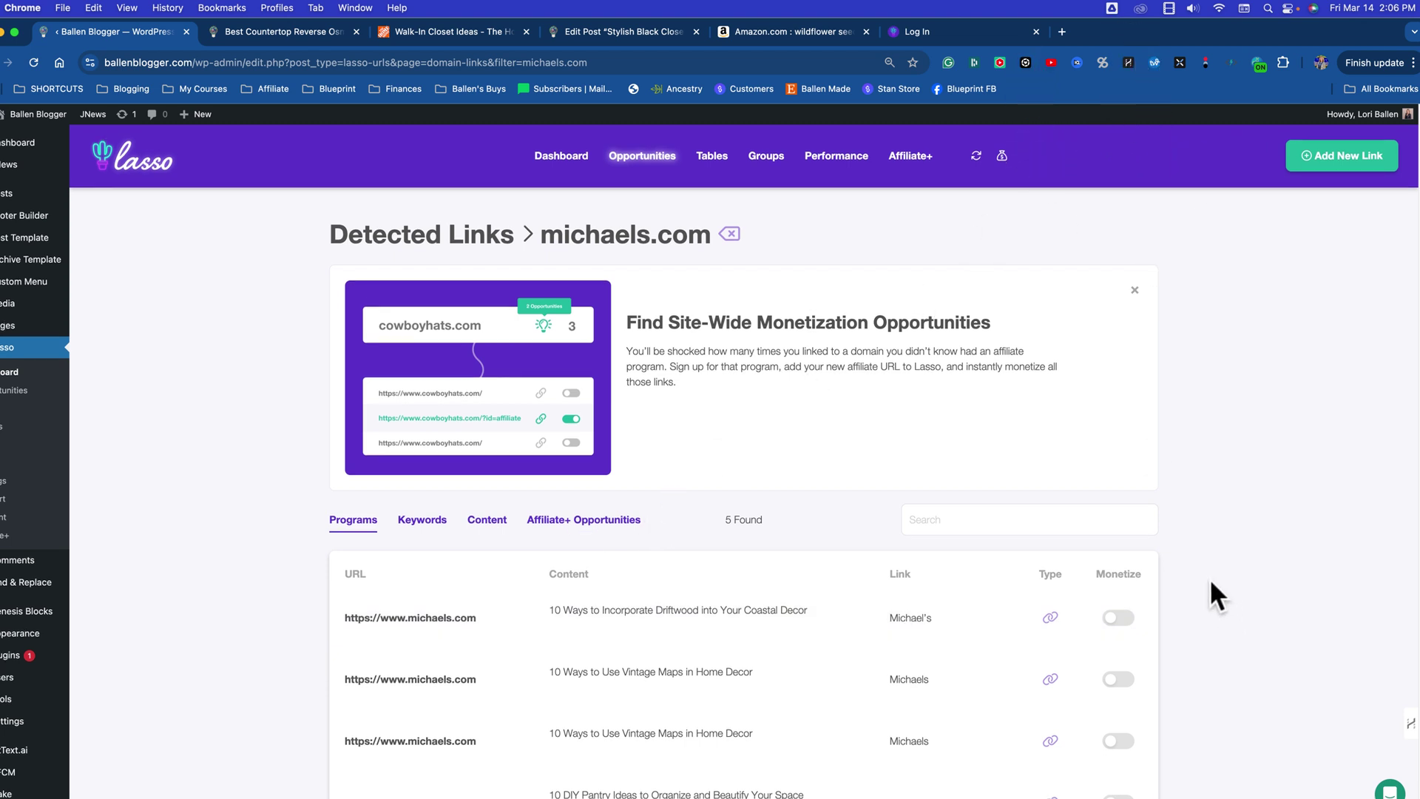
Step: Go through the Lasso dashboard back to the affiliate program list to find Michaels
click(355, 531)
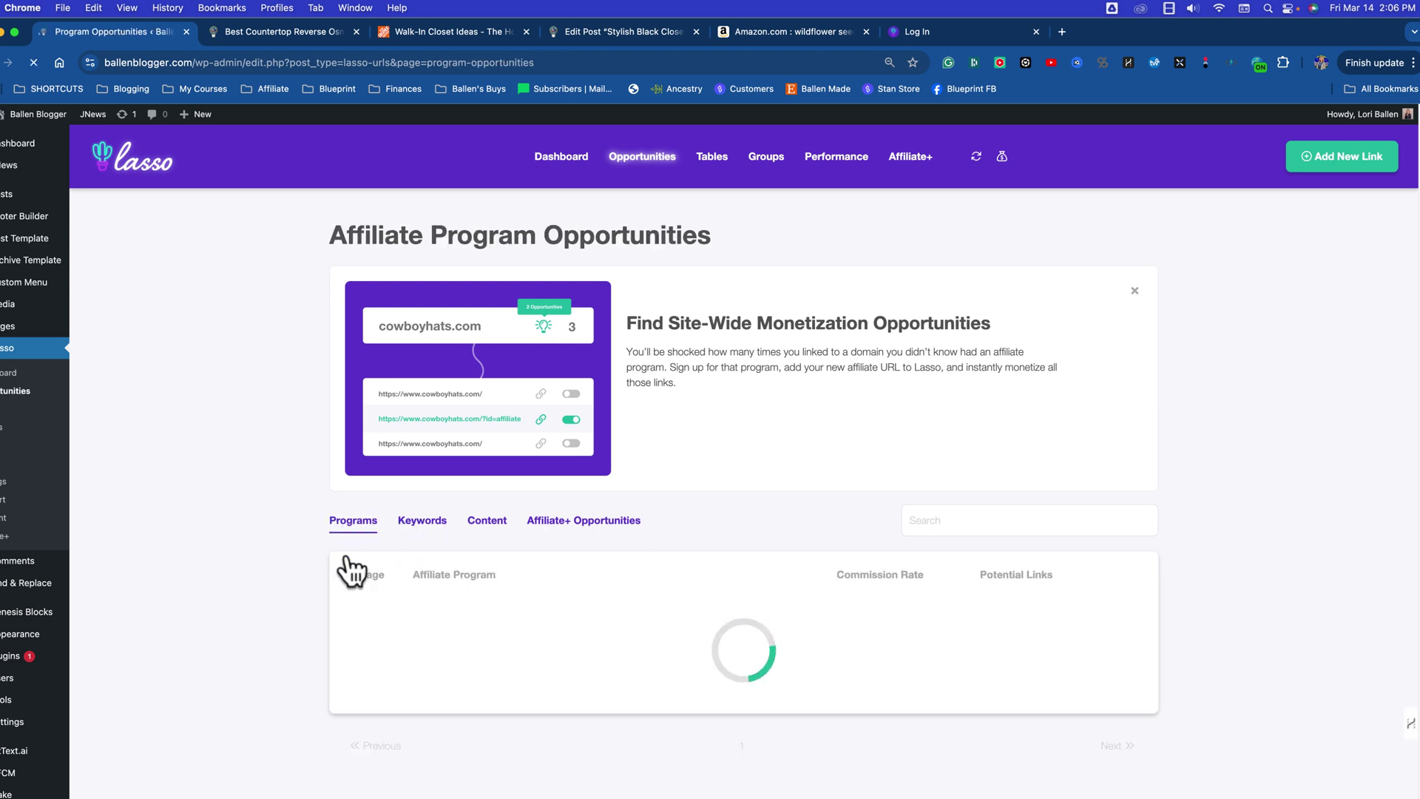
click(9, 374)
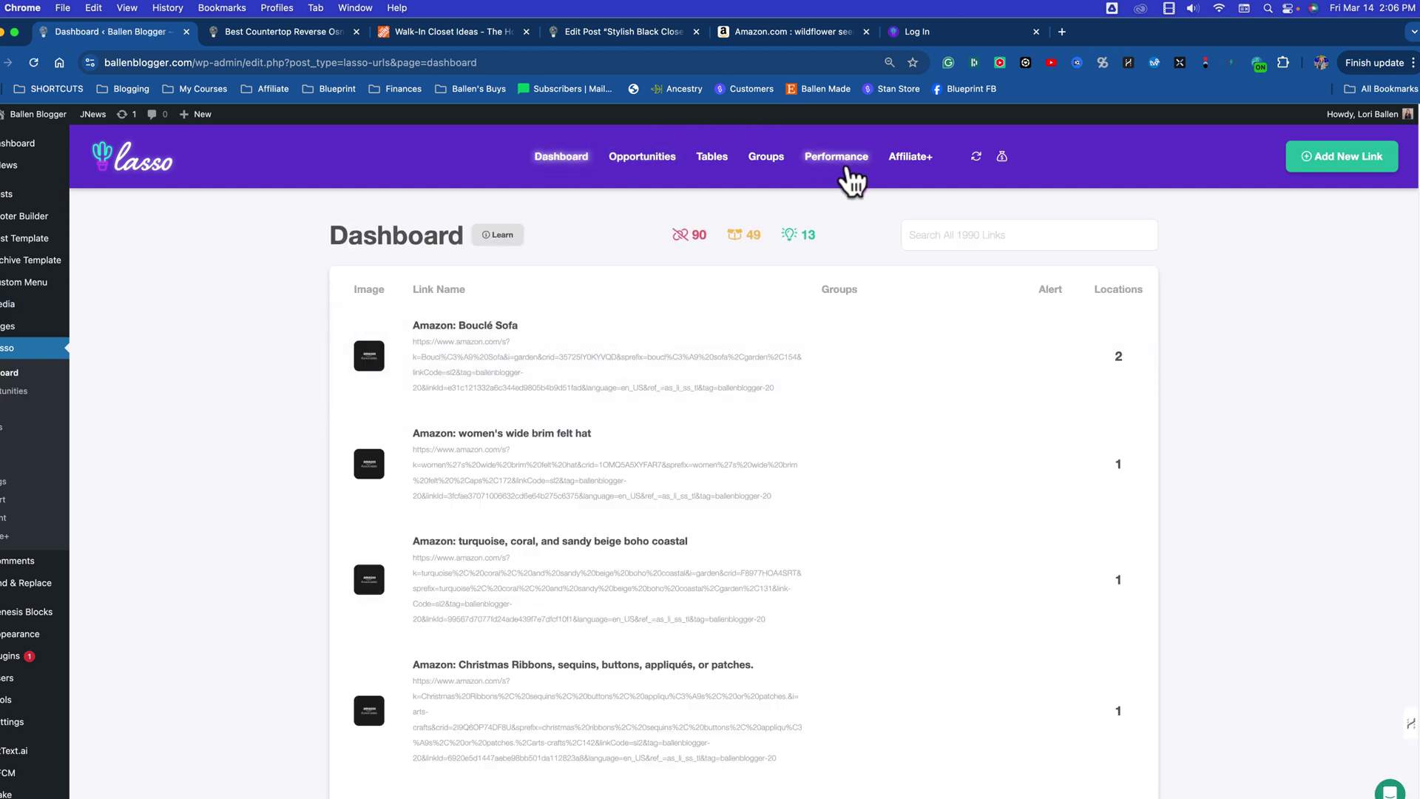
mouse_move(599, 464)
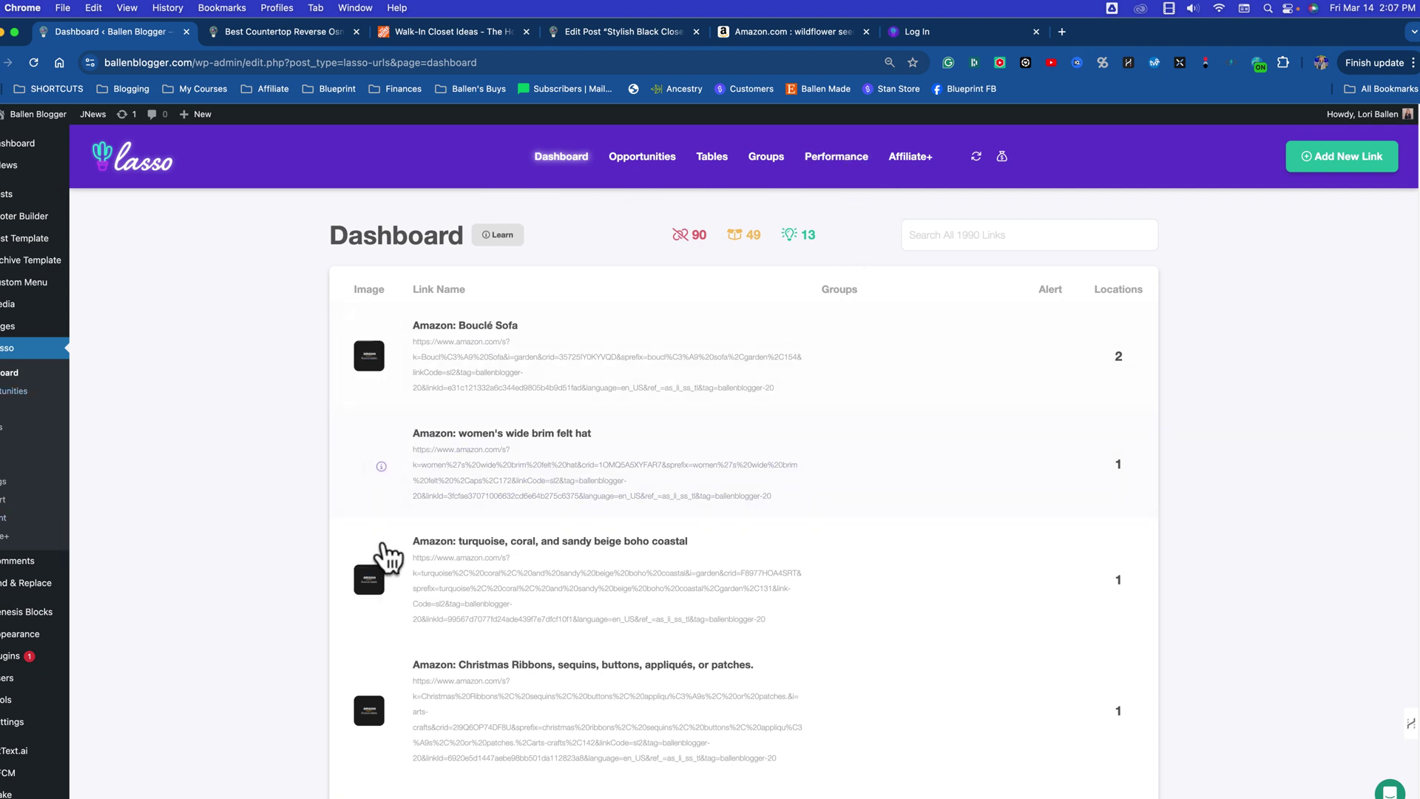
click(657, 158)
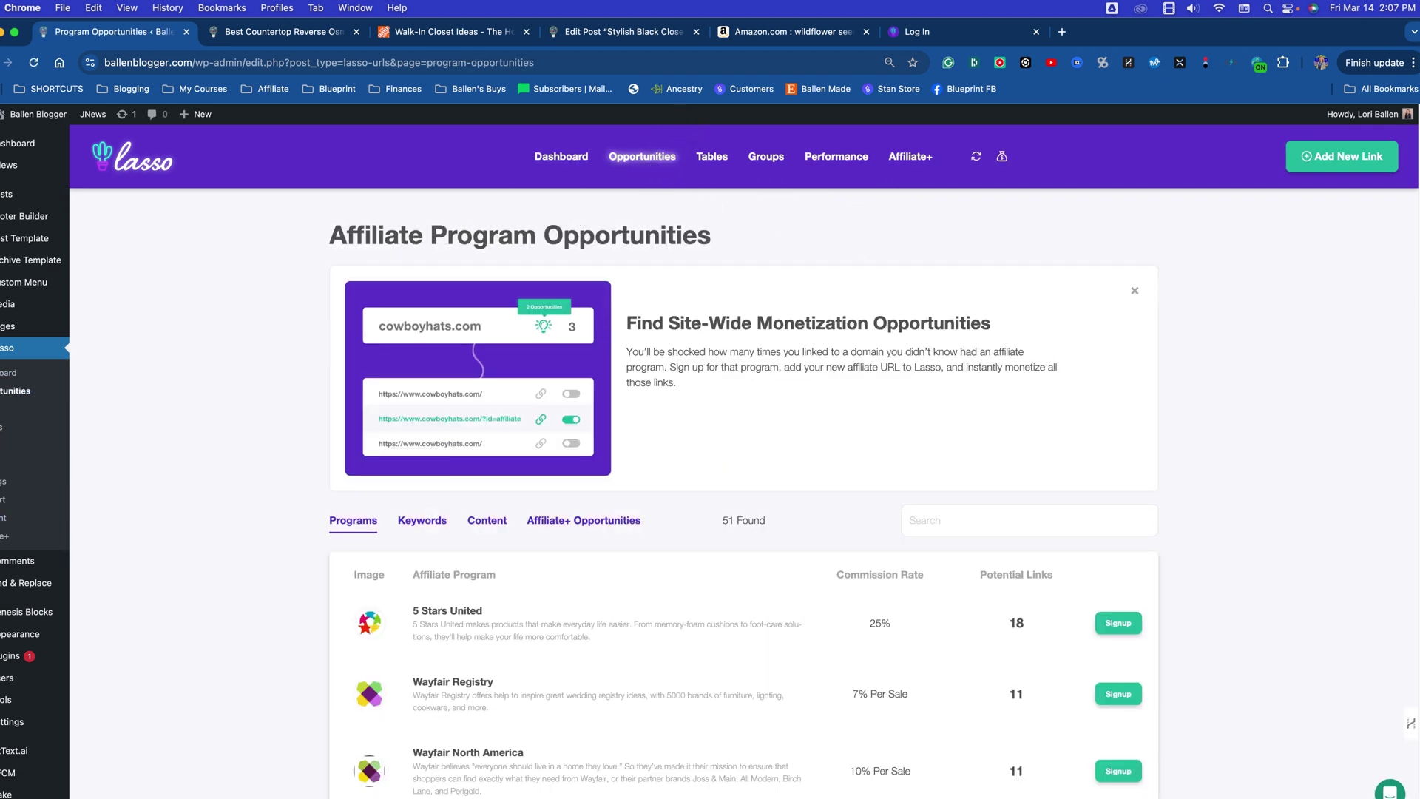
scroll(393, 528, down, 2)
scroll(394, 527, down, 1)
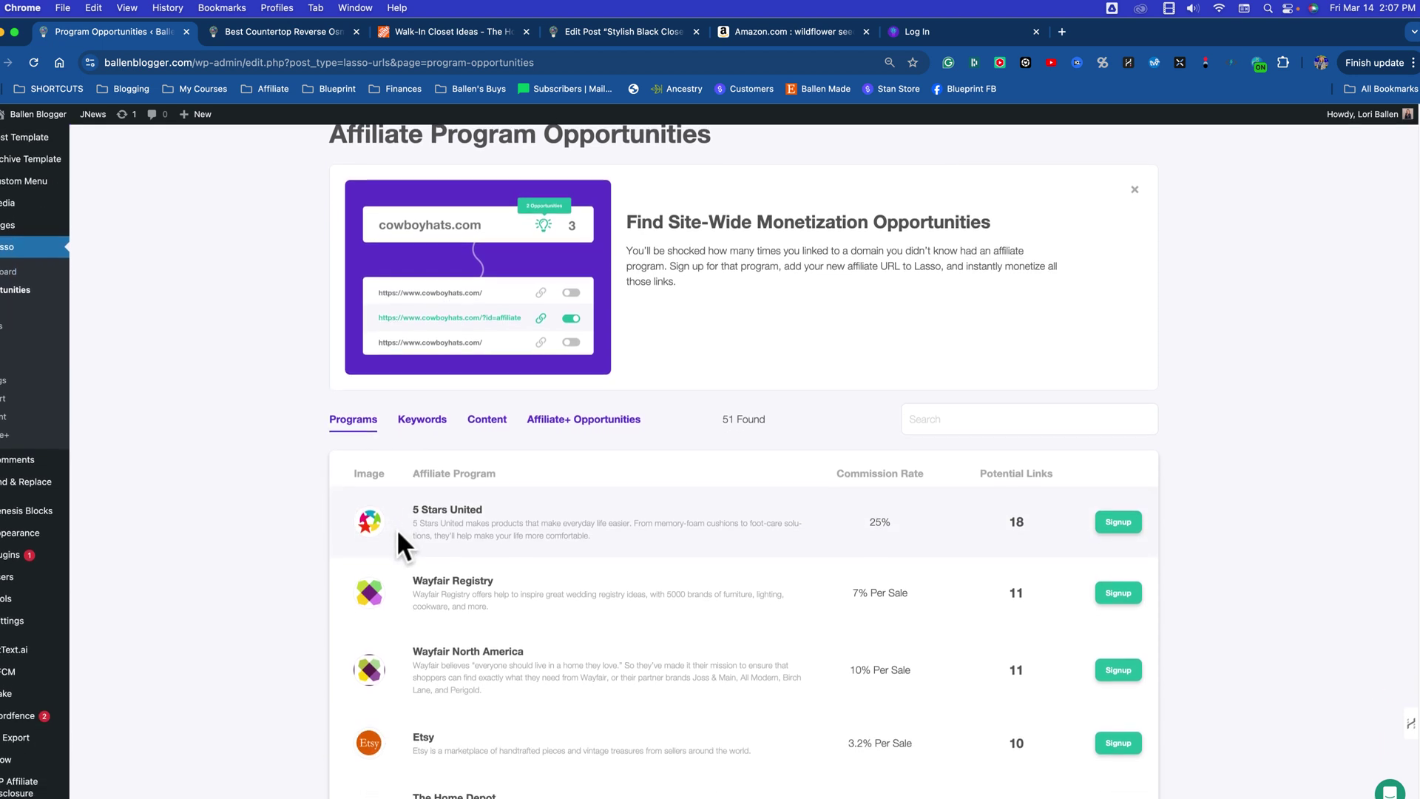
scroll(596, 547, down, 1)
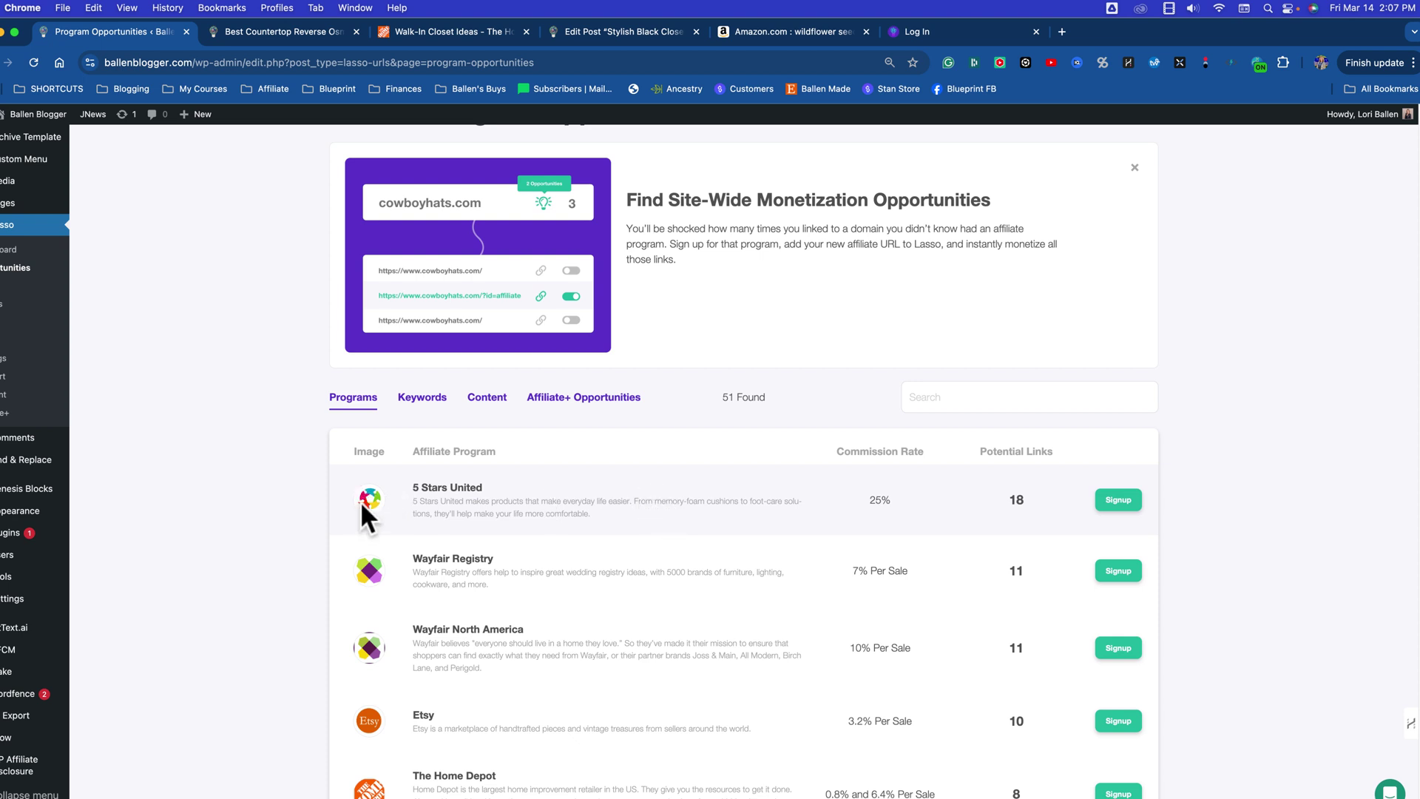
scroll(560, 483, down, 3)
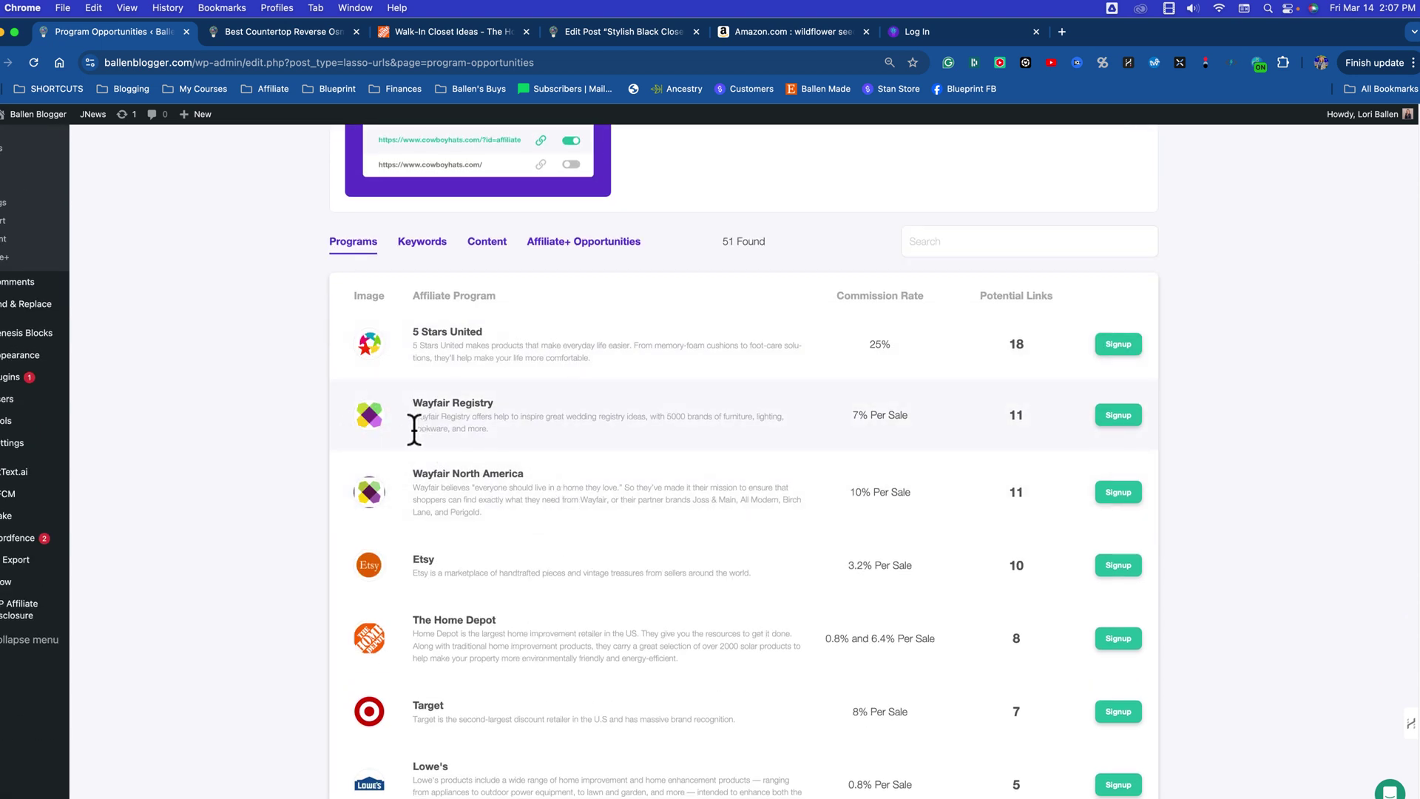
scroll(416, 586, down, 2)
scroll(417, 586, down, 2)
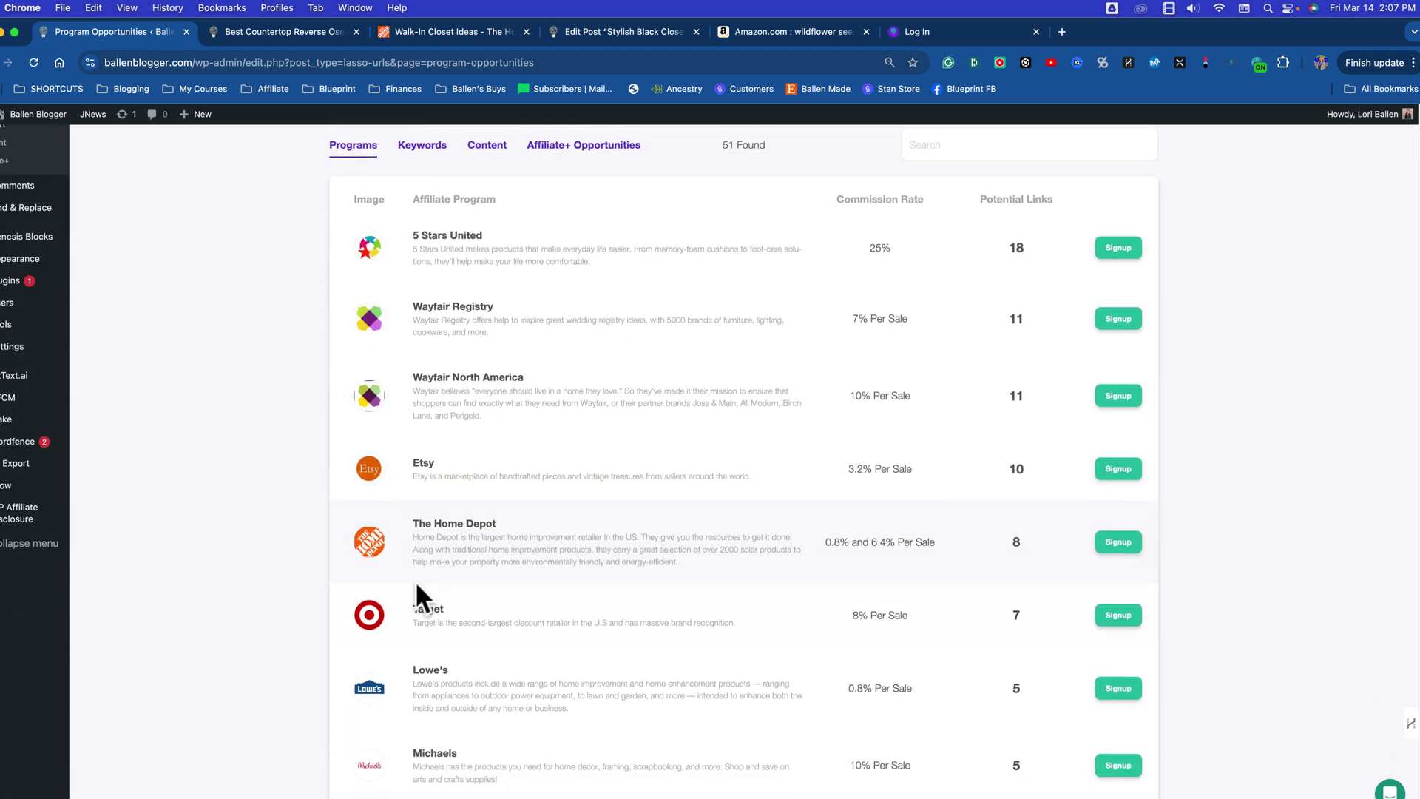
scroll(486, 644, down, 2)
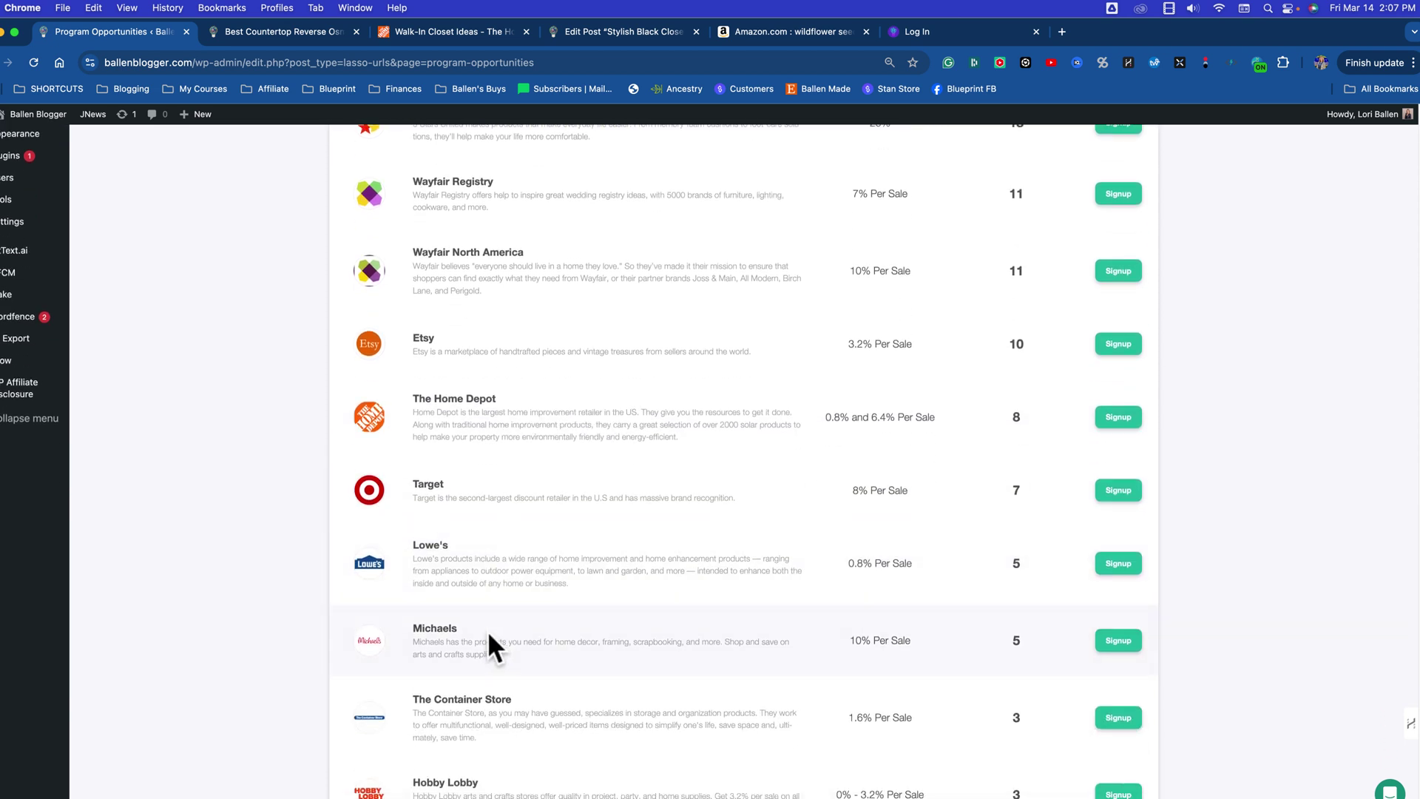
scroll(491, 645, down, 1)
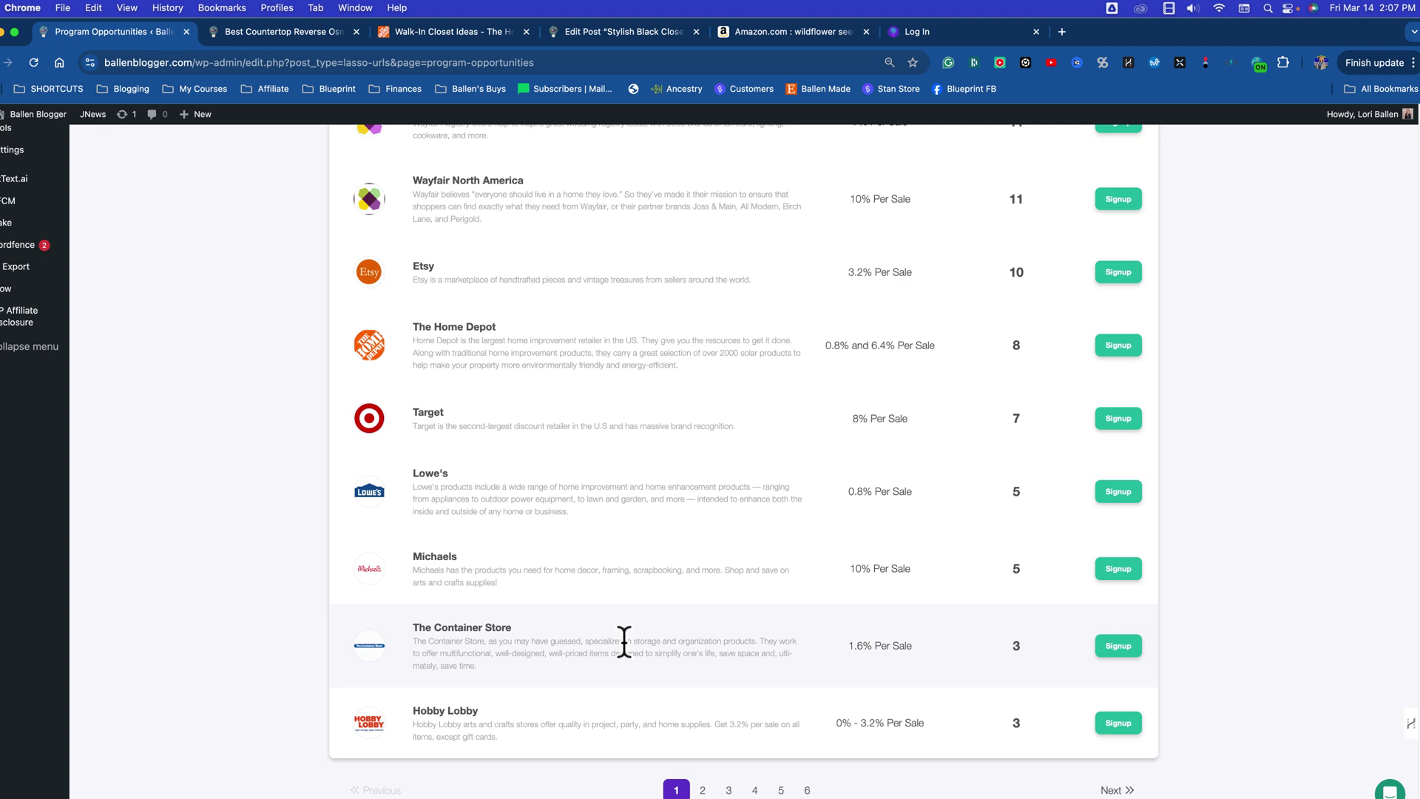
scroll(627, 642, up, 1)
scroll(638, 642, up, 3)
scroll(640, 644, up, 2)
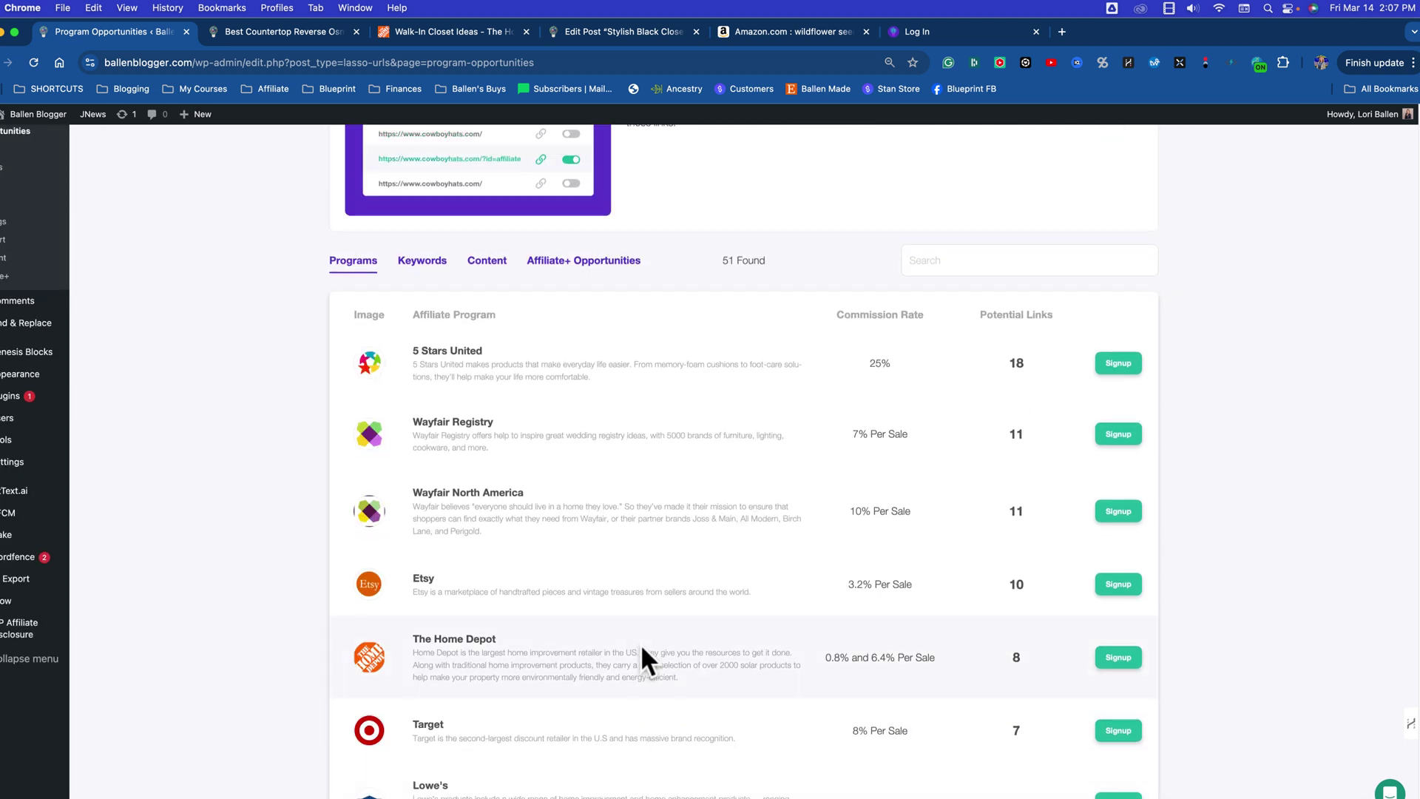
scroll(656, 640, down, 3)
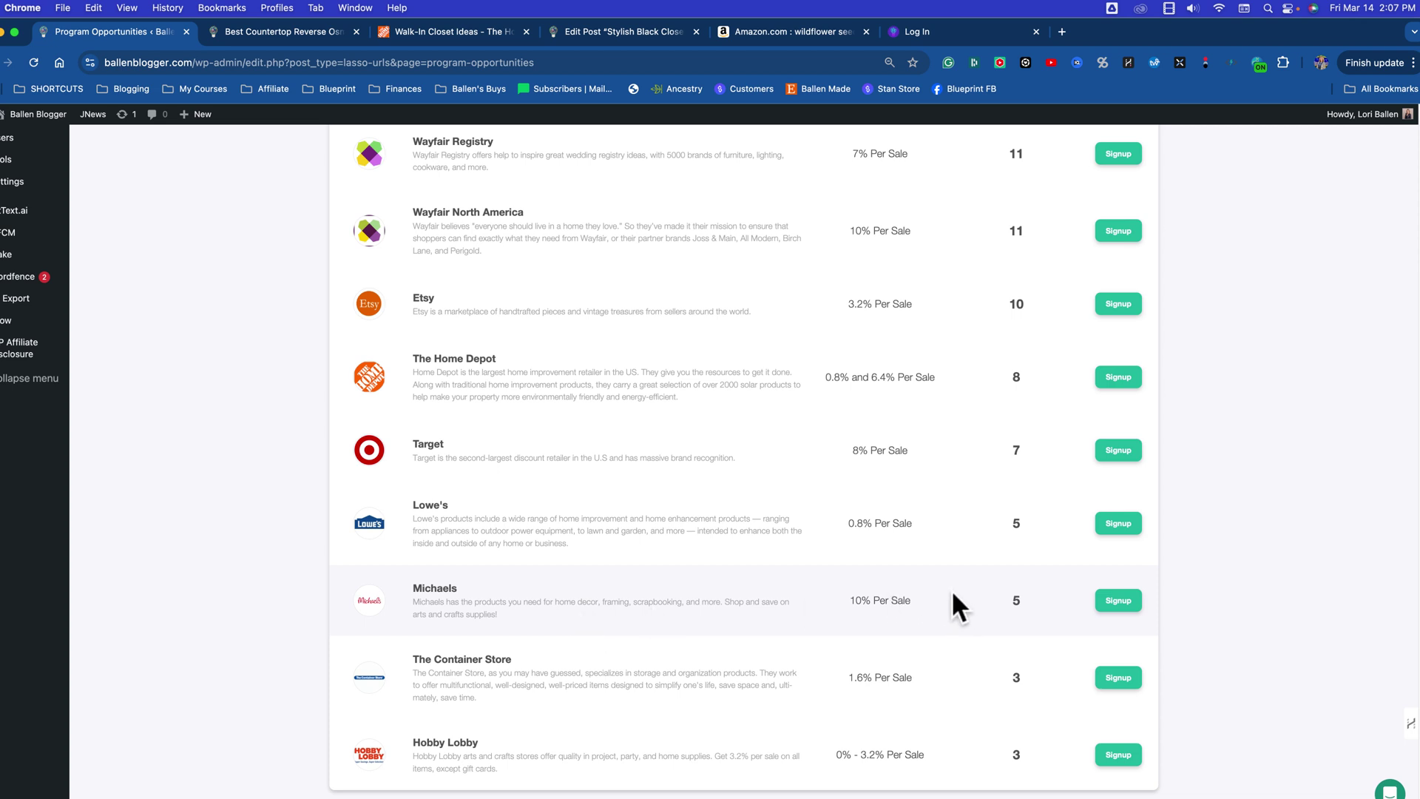
Step: Open Michaels' detected links and turn on Monetize for the driftwood post's link
click(1017, 602)
mouse_move(711, 549)
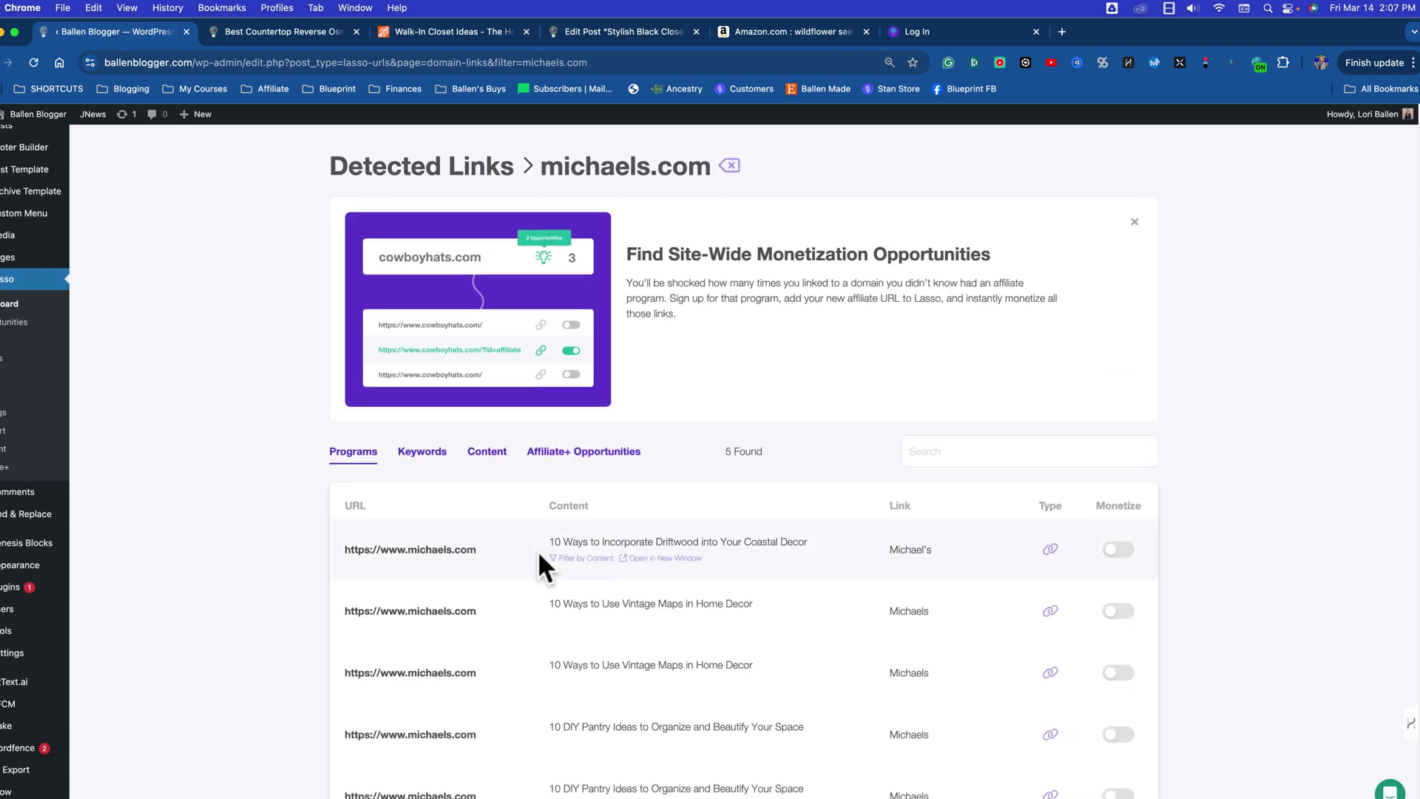
scroll(538, 566, down, 2)
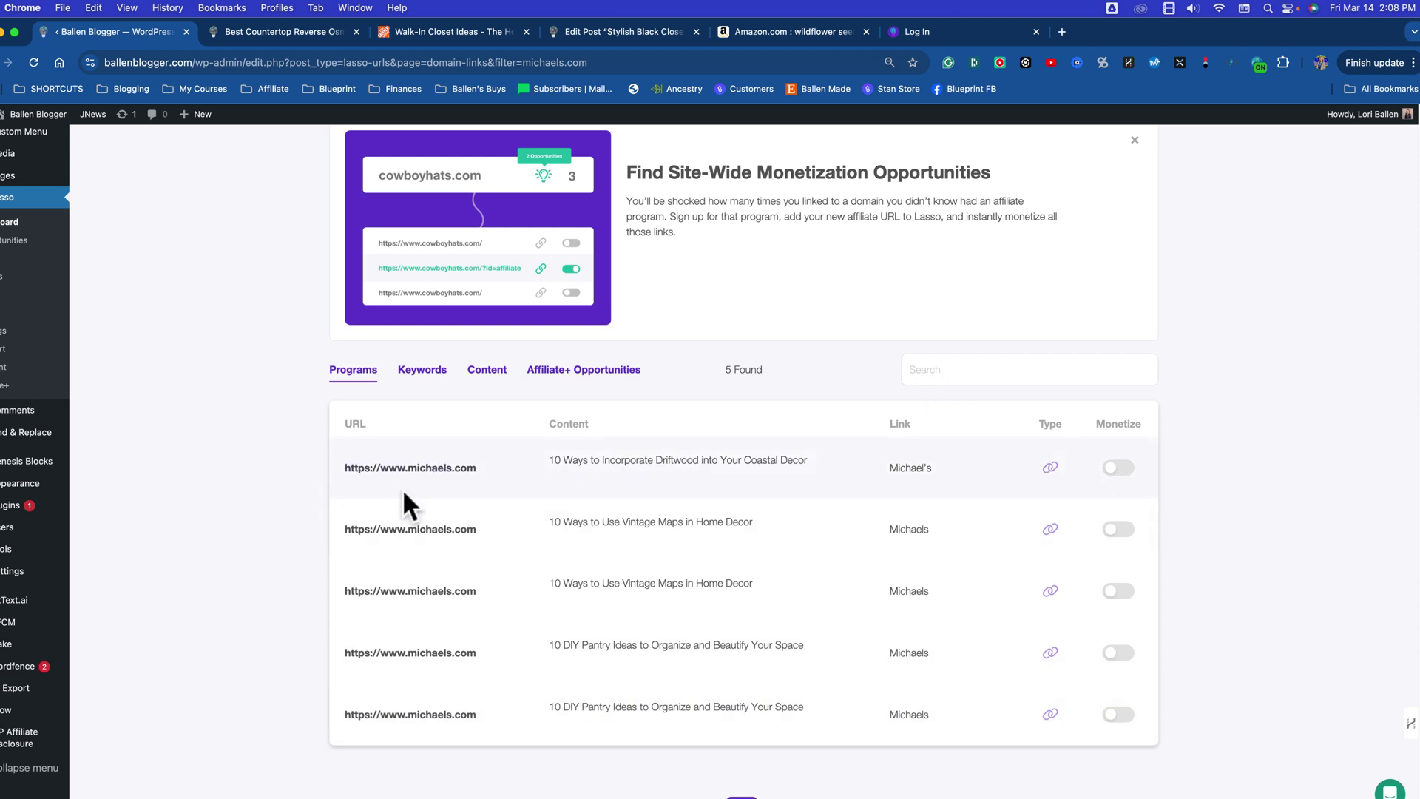
click(1118, 471)
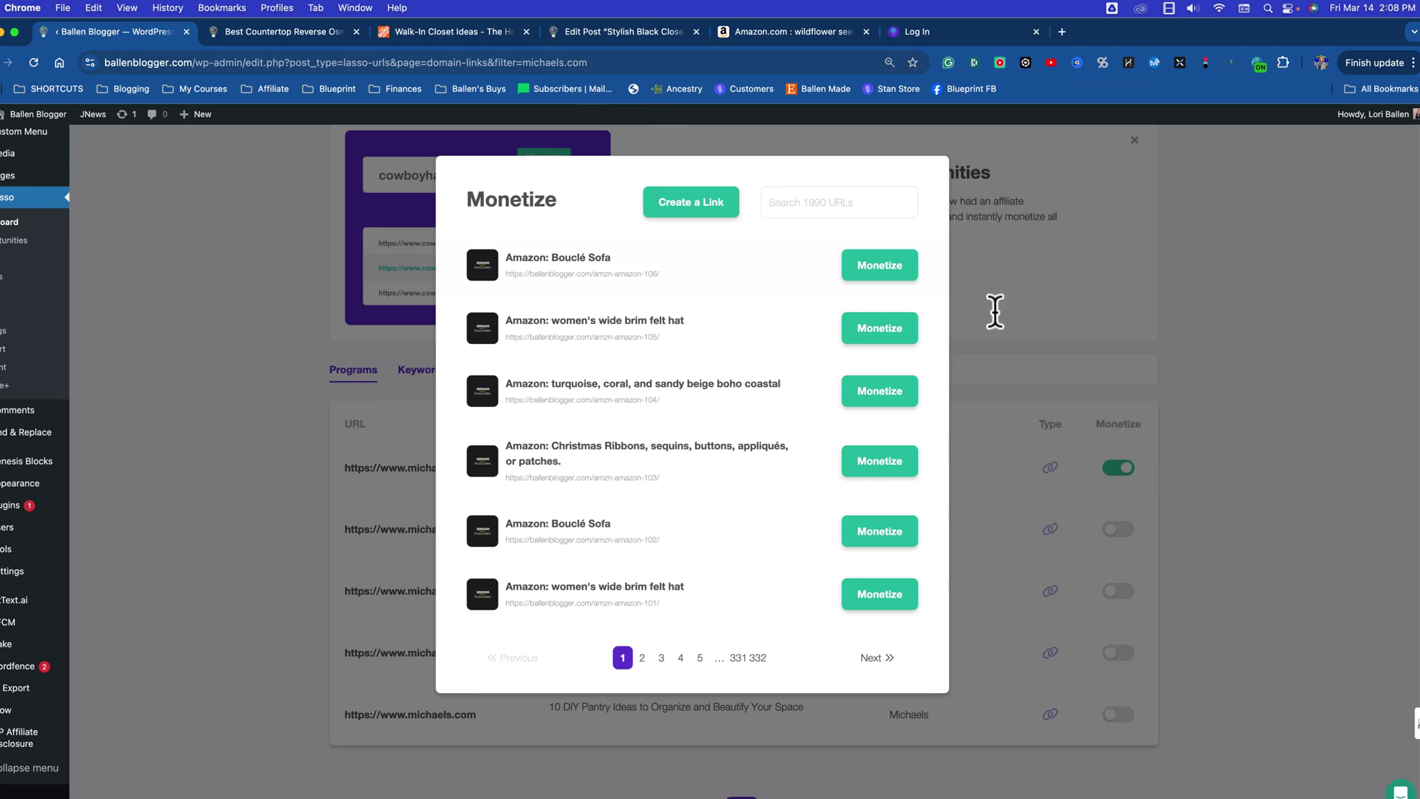
Step: Search existing links for 'driftwood', select the result's URL, and close the picker unmonetized
click(806, 211)
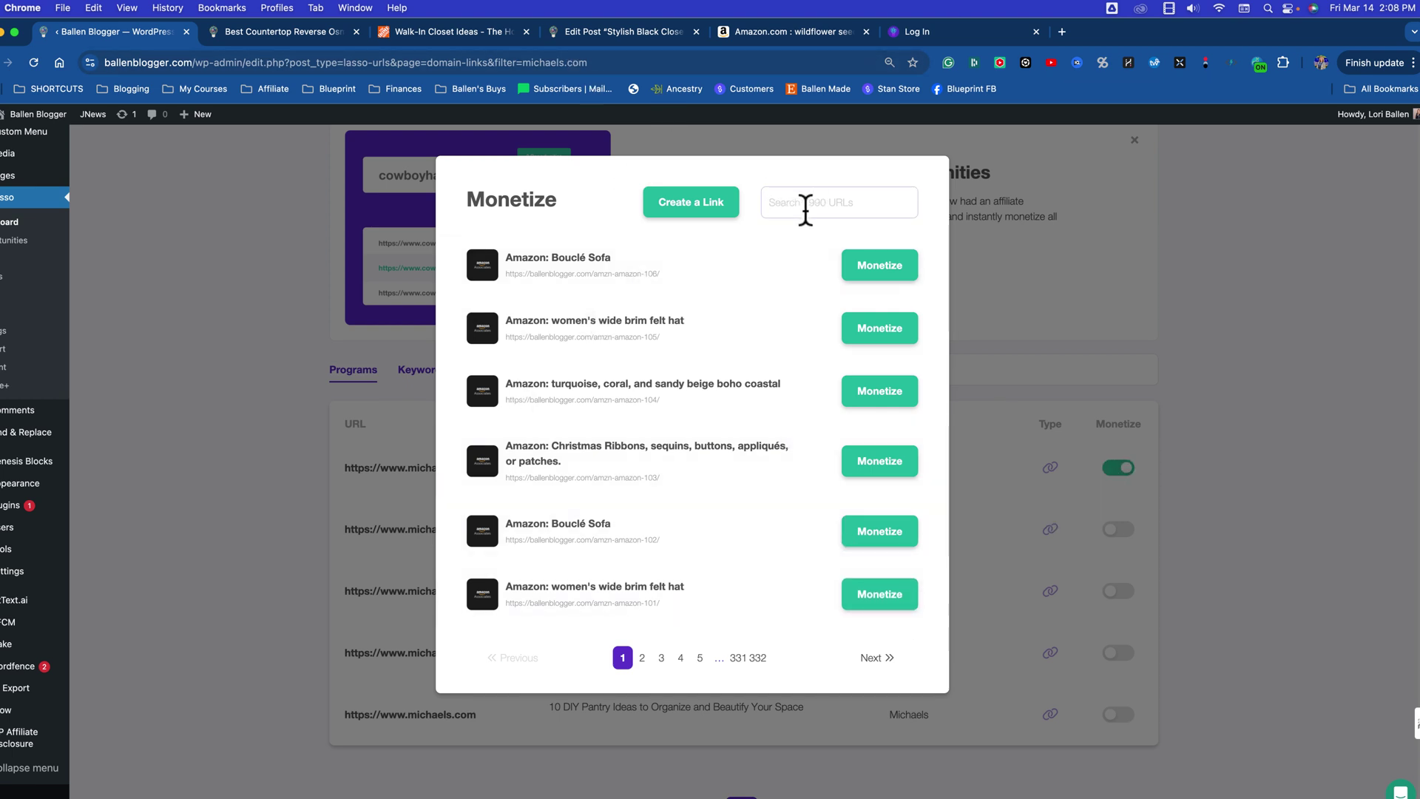
text(drift)
text(wood)
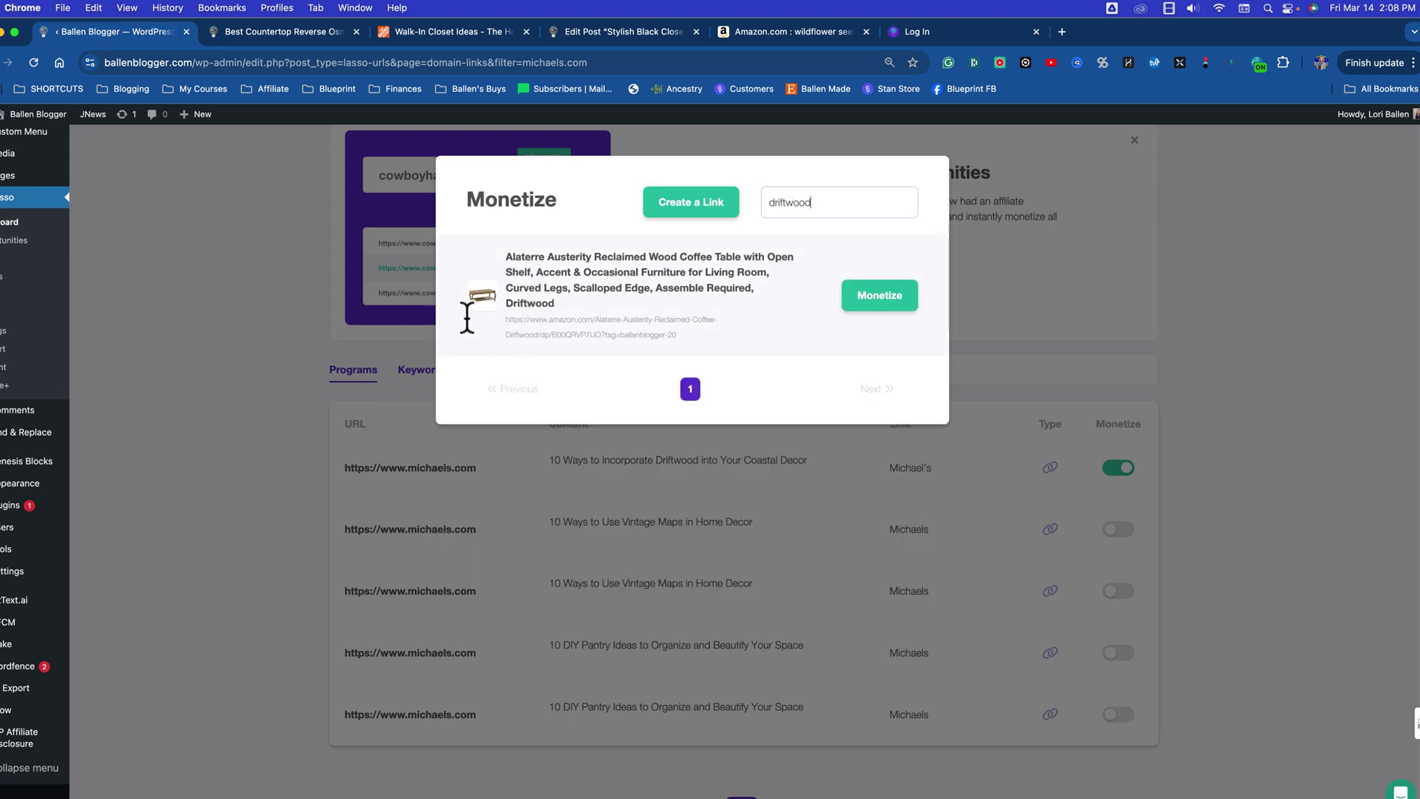
drag(510, 322, 664, 330)
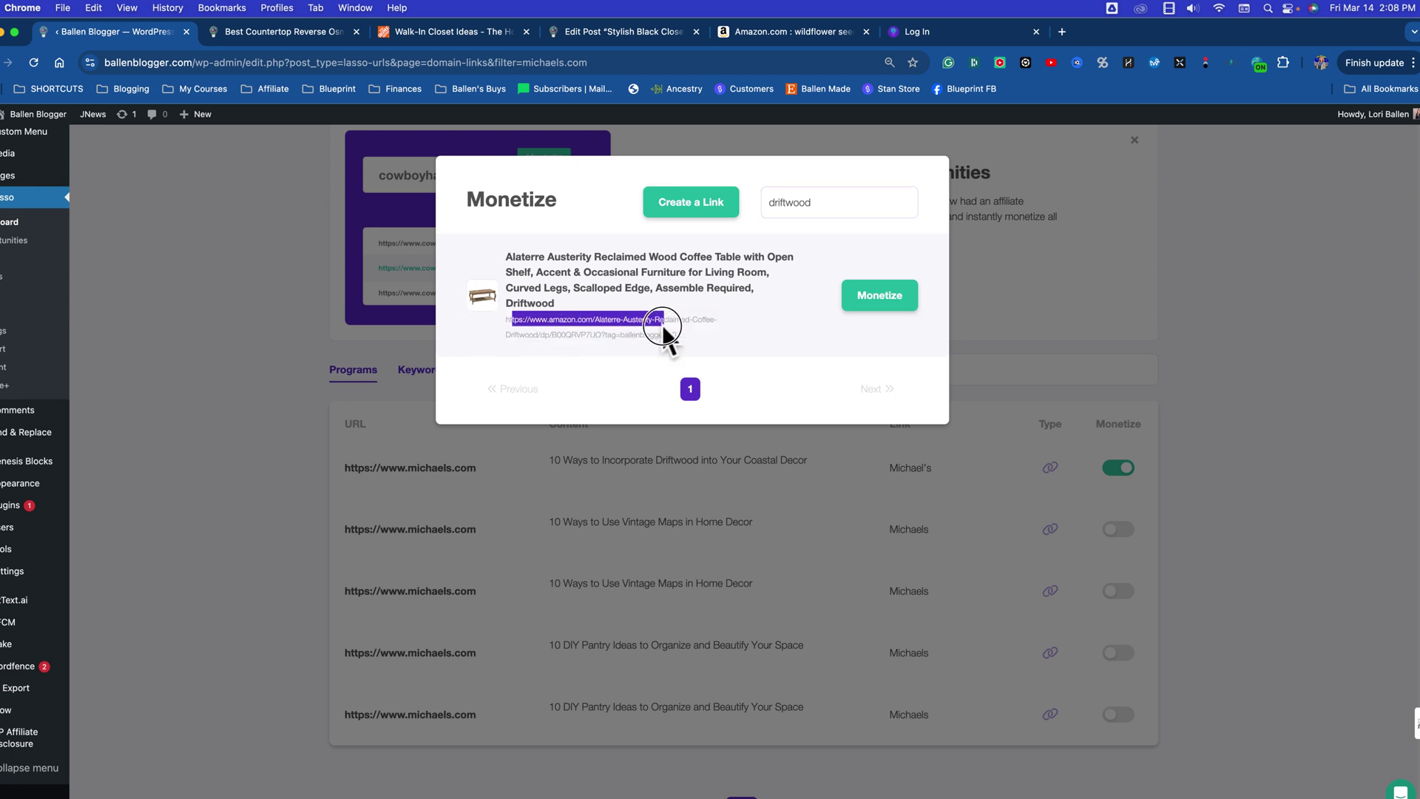
click(1004, 390)
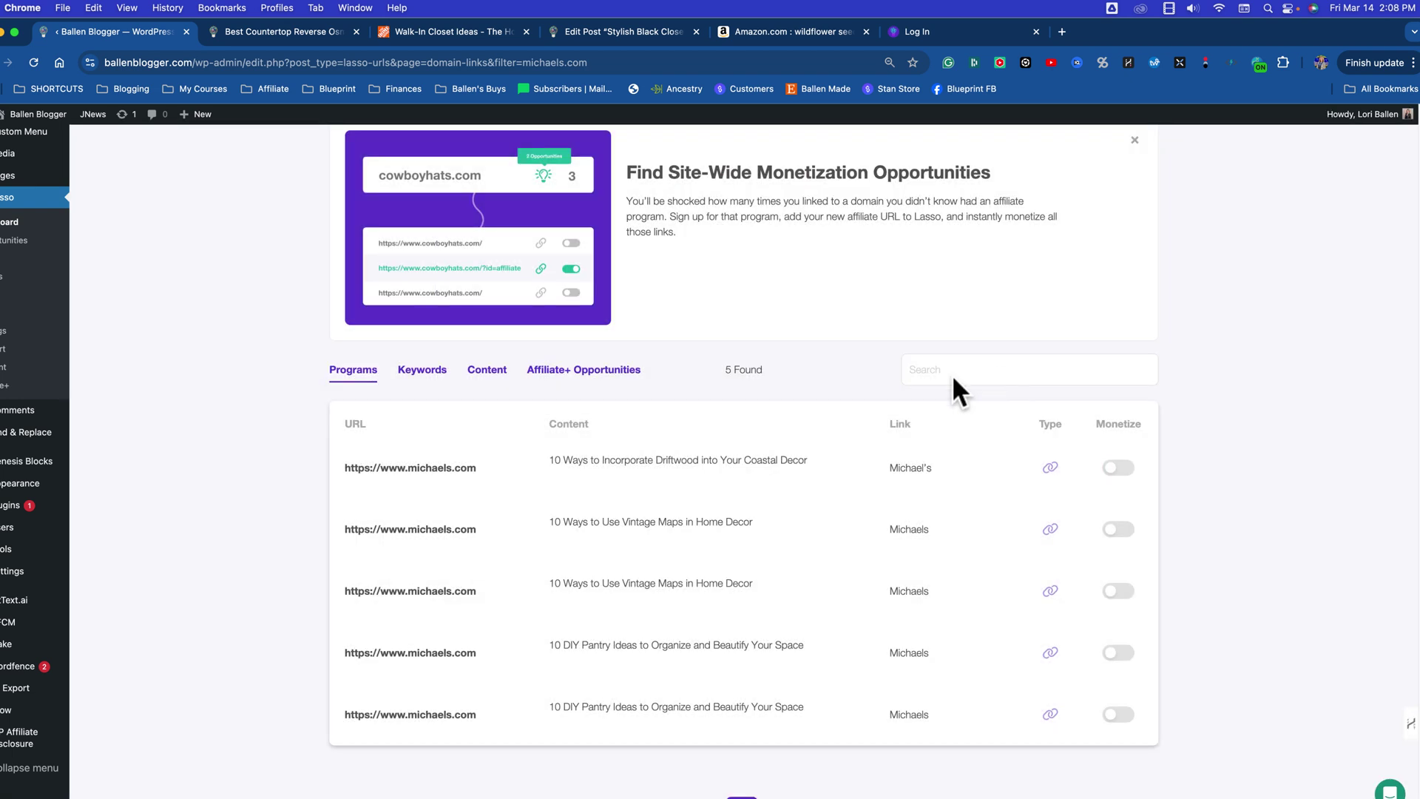
scroll(782, 355, up, 2)
scroll(784, 360, up, 1)
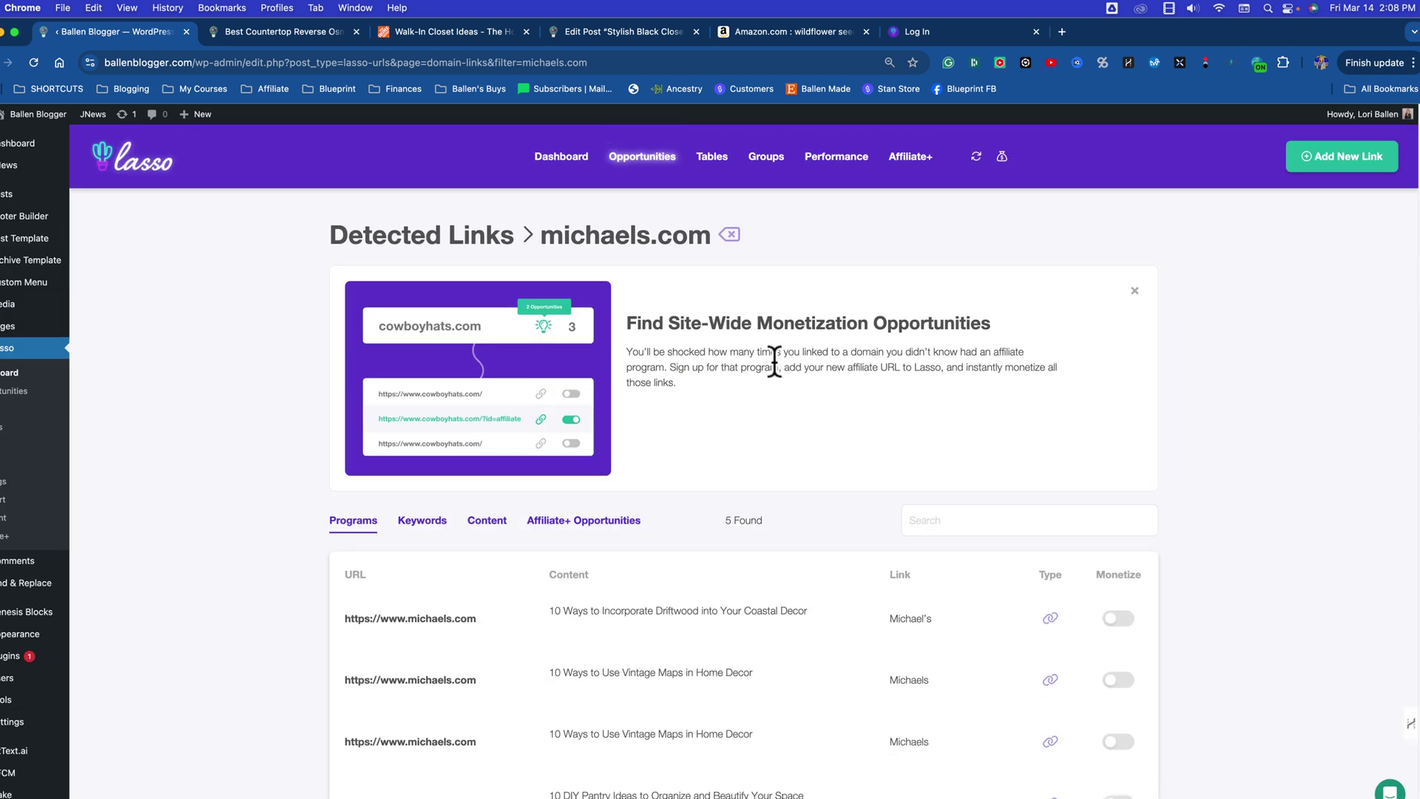
scroll(761, 444, down, 1)
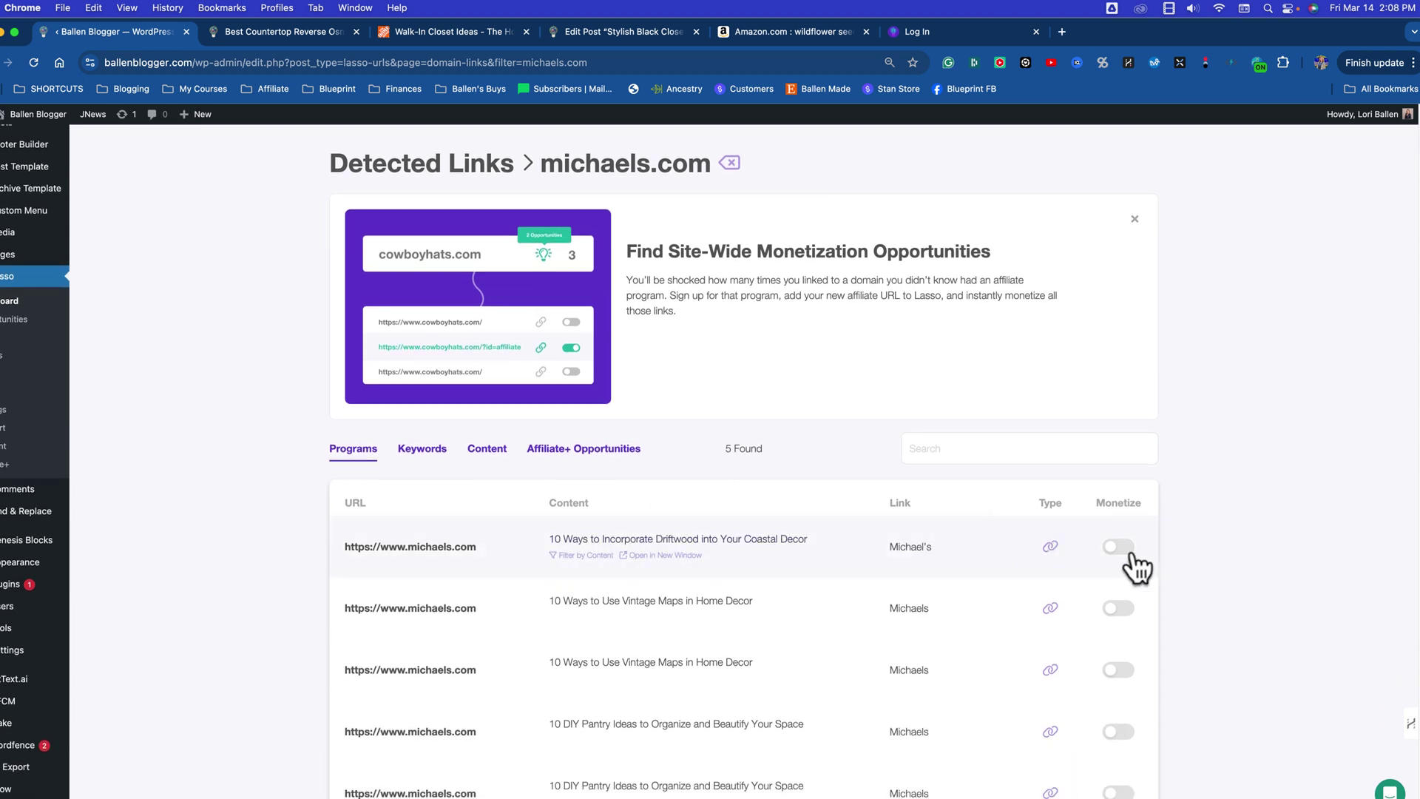
scroll(1121, 572, down, 2)
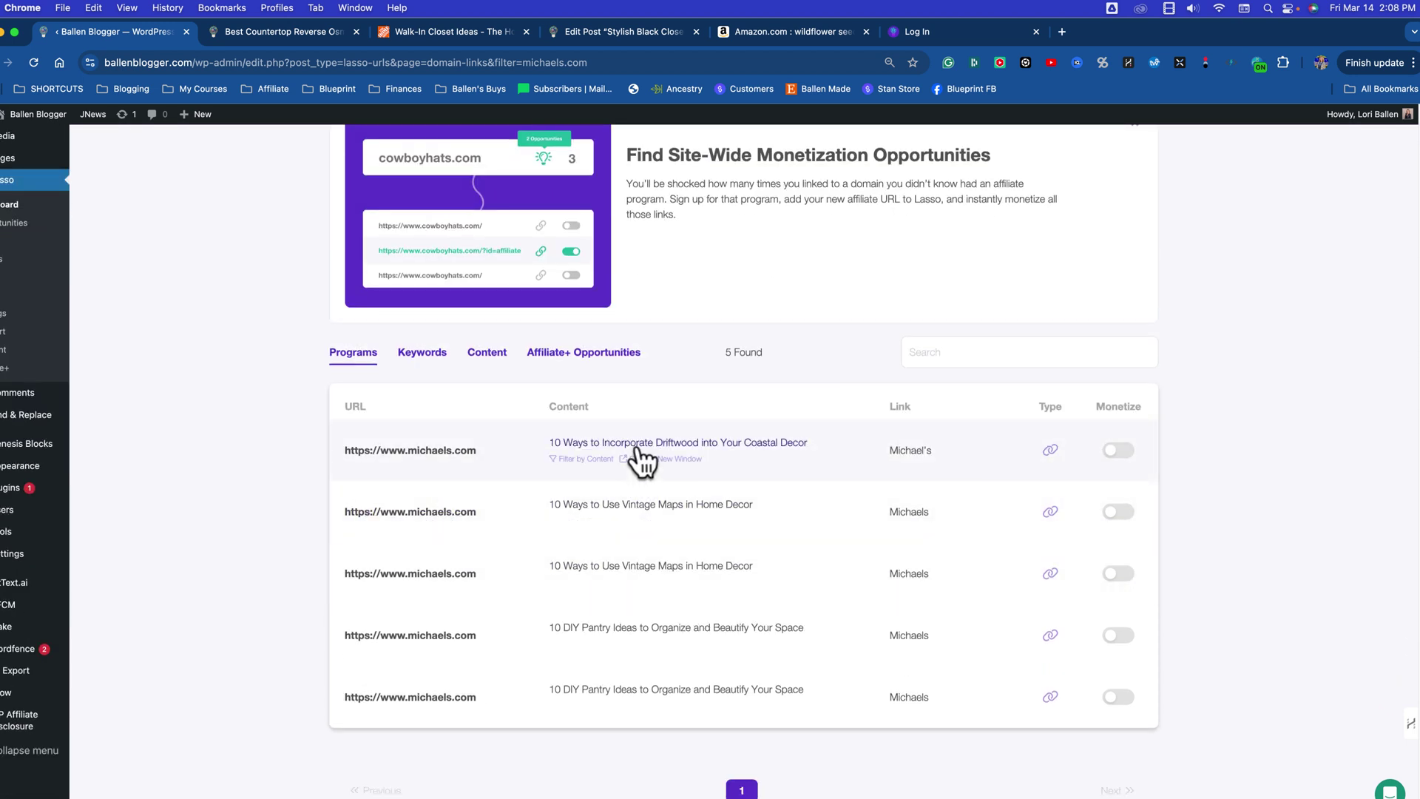
Step: Open the driftwood post in a new tab and confirm its Michael's link reaches michaels.com
click(580, 455)
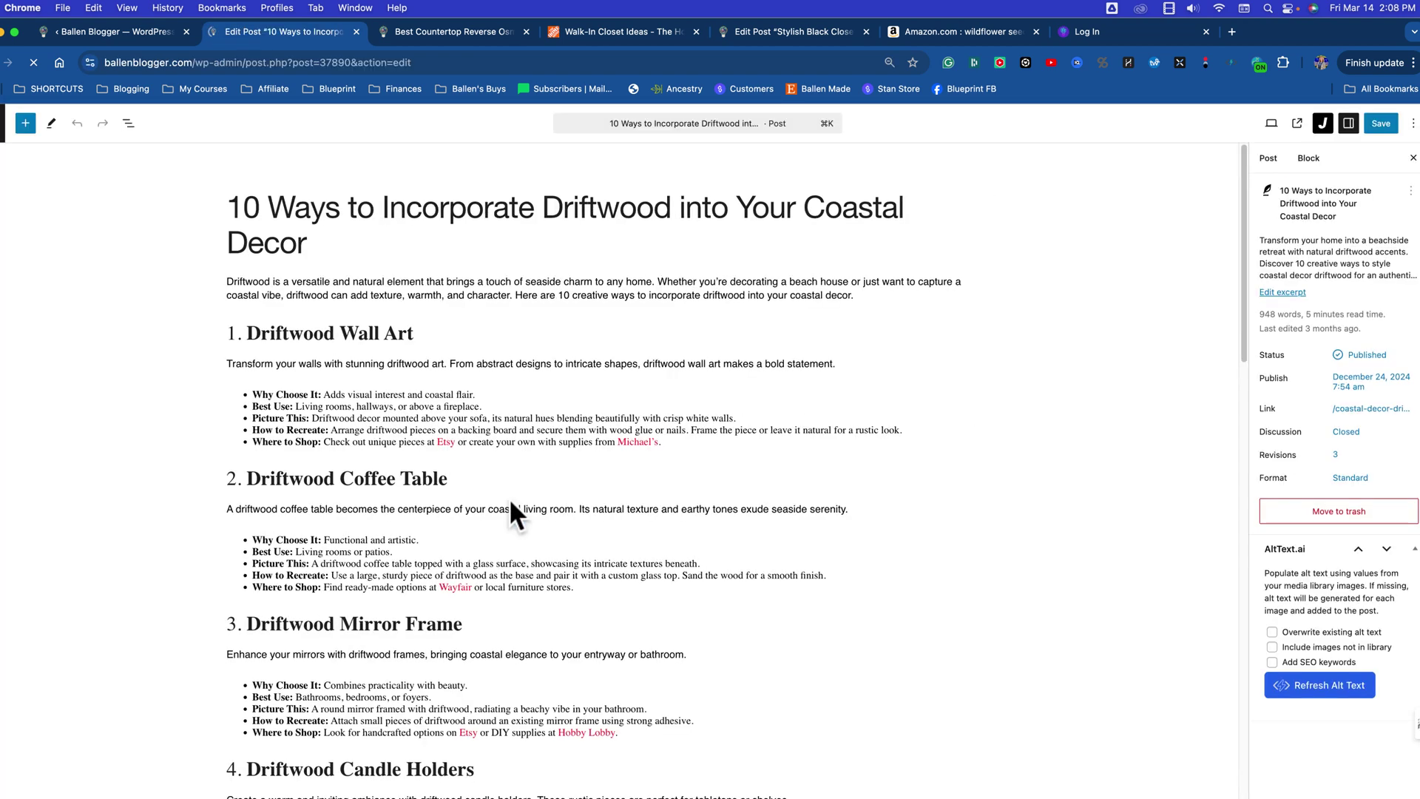
scroll(507, 508, down, 2)
scroll(507, 505, down, 2)
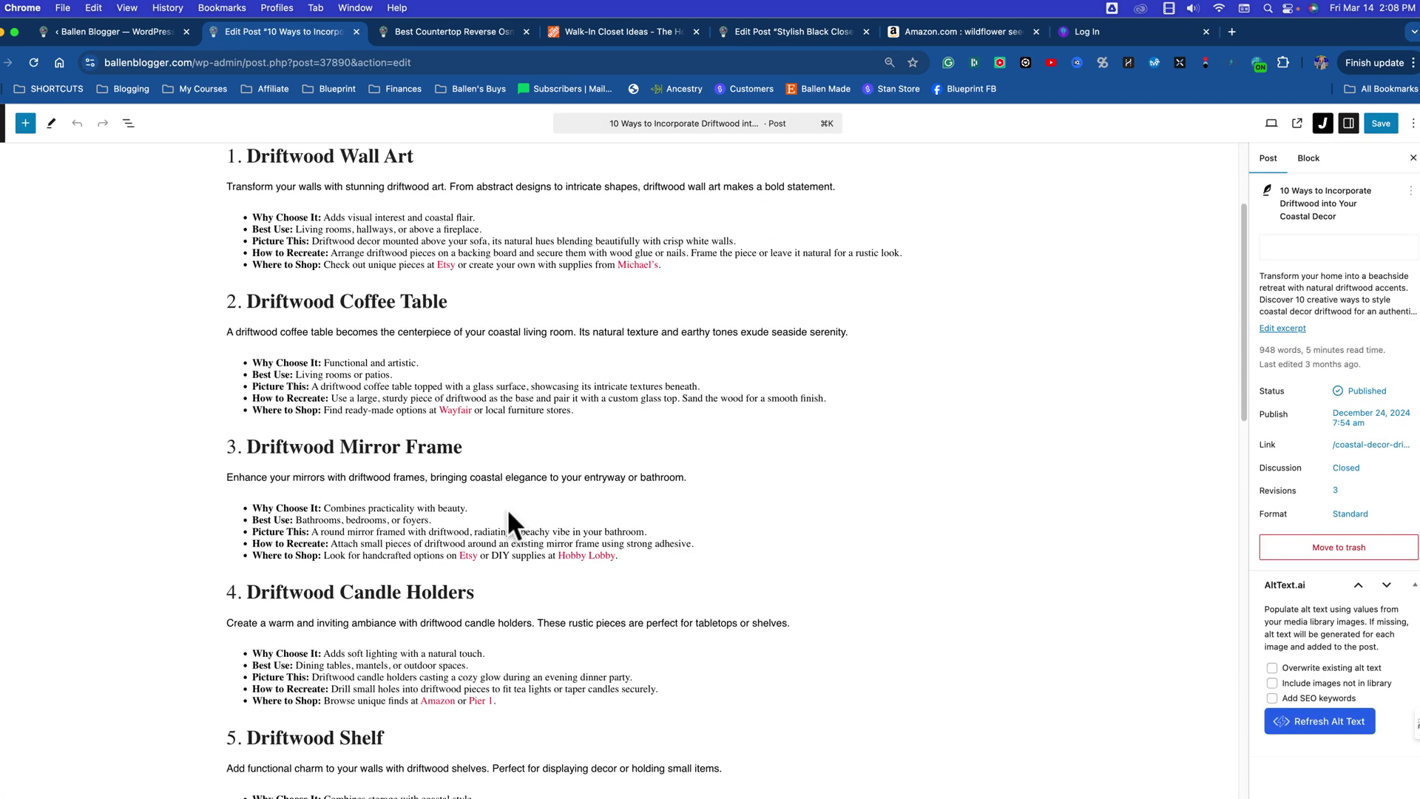
click(640, 266)
click(579, 290)
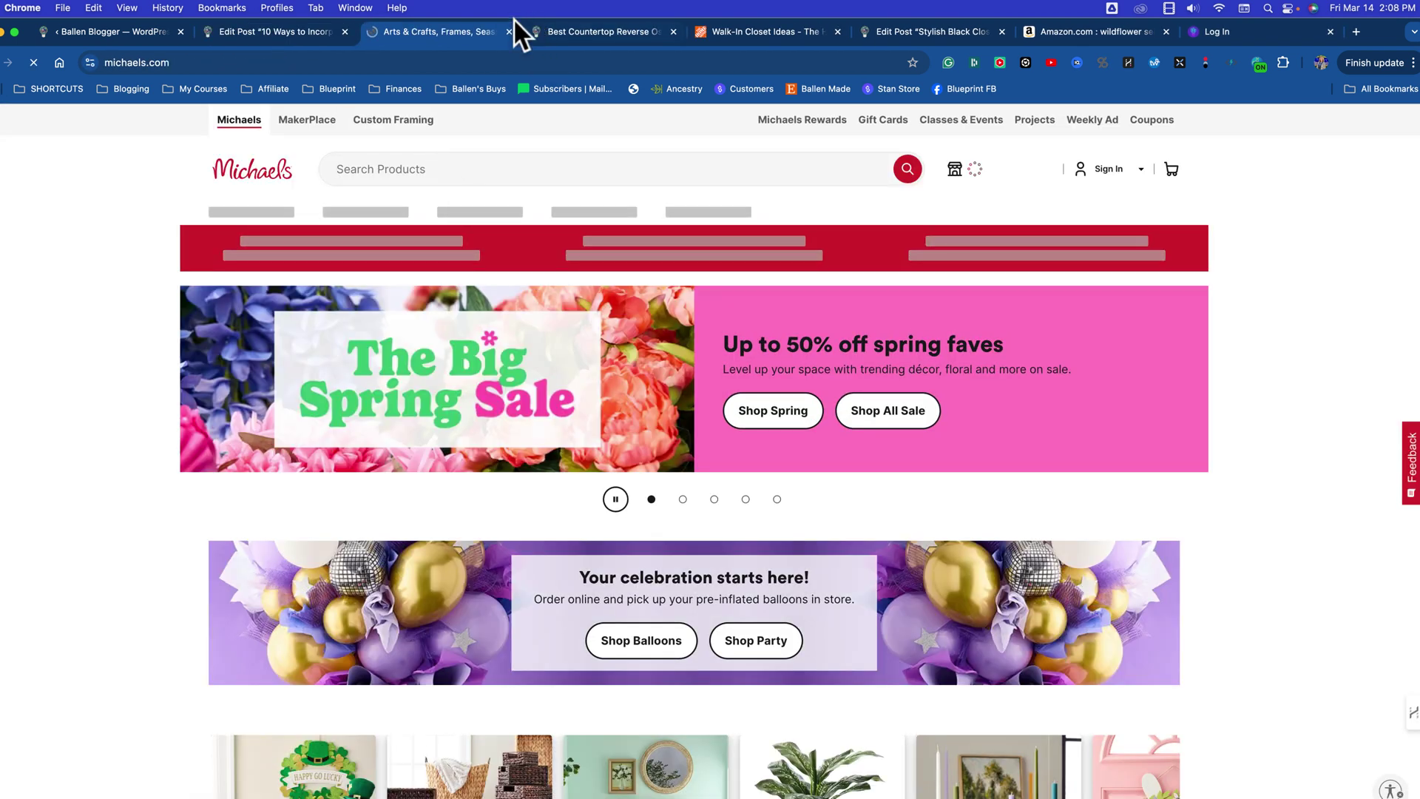
click(510, 31)
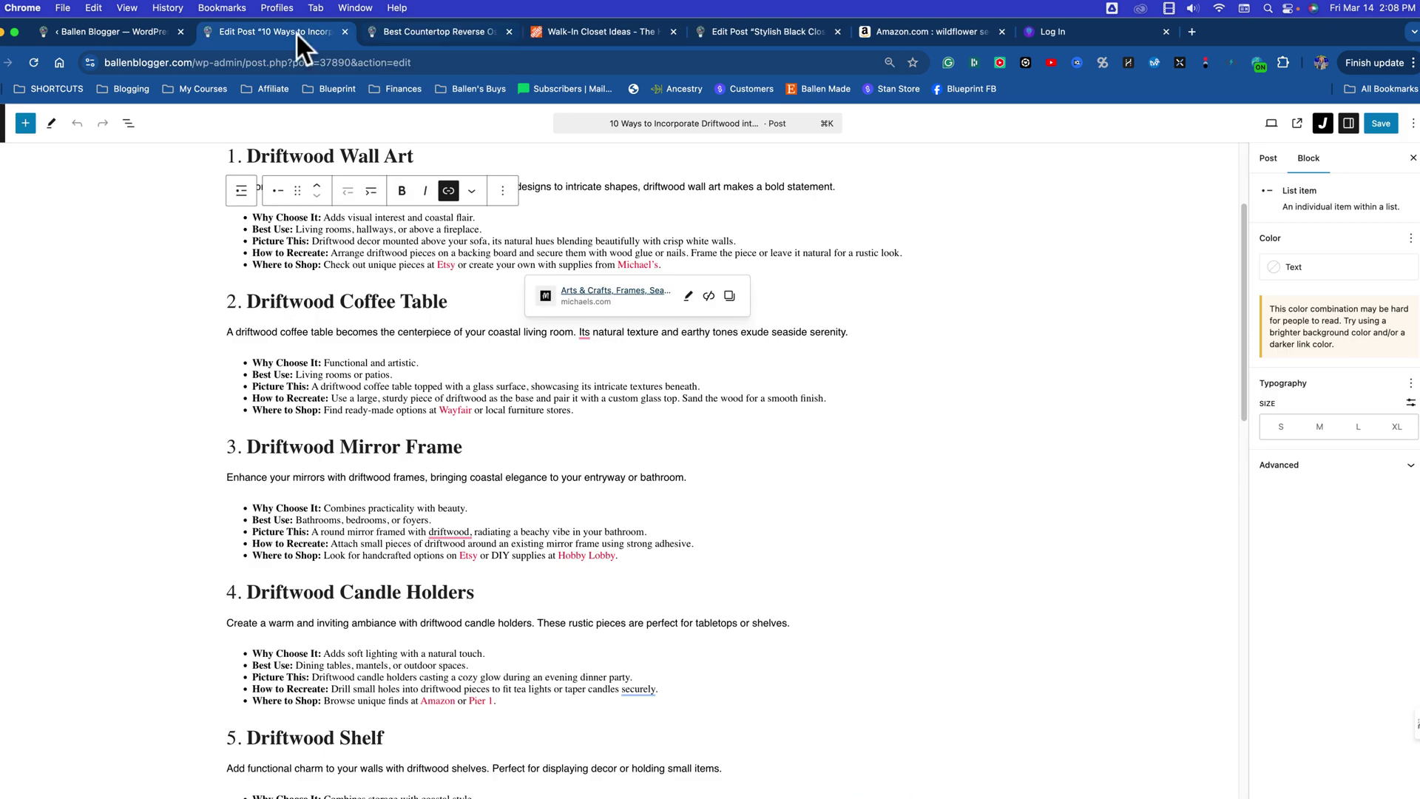
Step: Return to Lasso's program opportunities and start Michaels' affiliate program sign-up
click(123, 31)
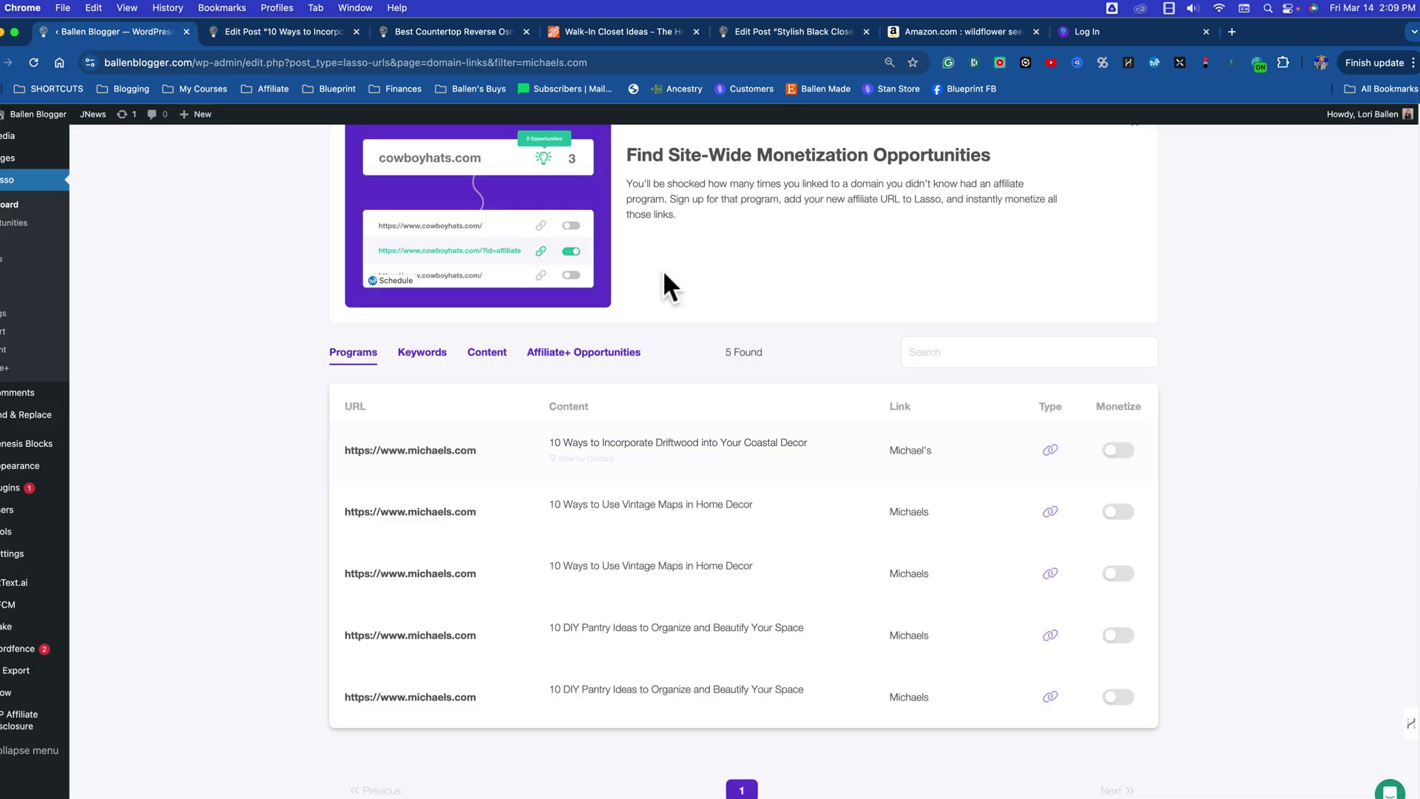
scroll(654, 477, up, 1)
scroll(390, 371, up, 2)
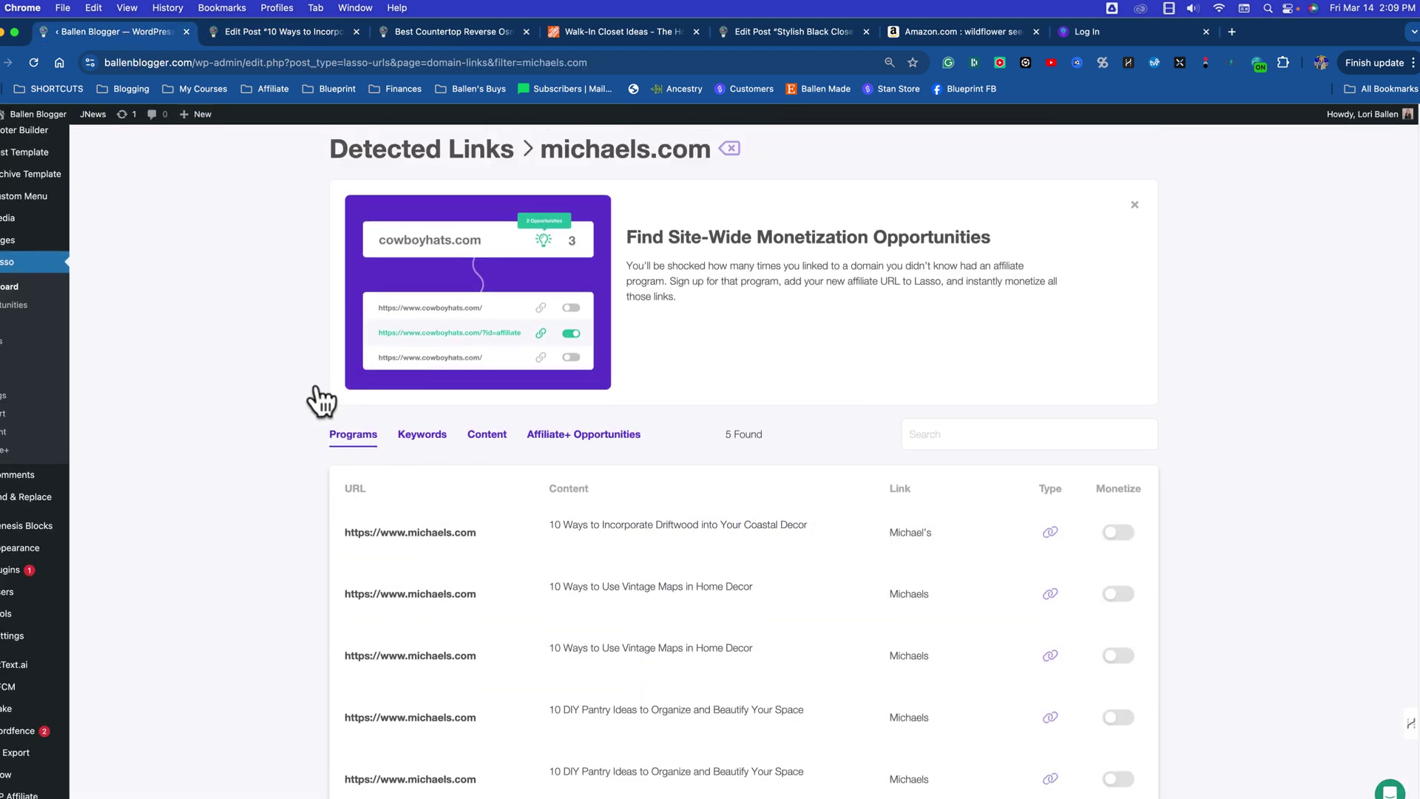
click(34, 63)
scroll(646, 462, down, 2)
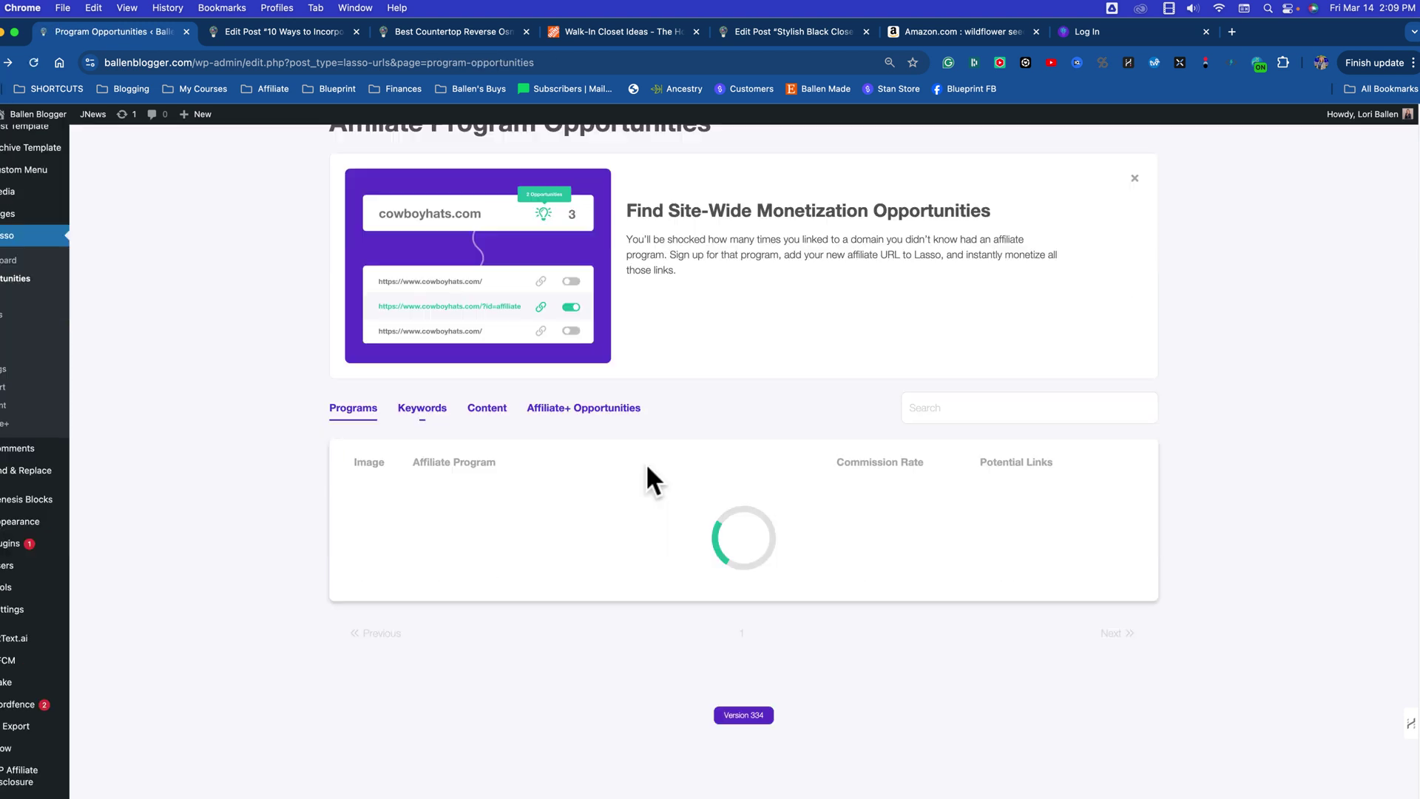
scroll(377, 416, up, 2)
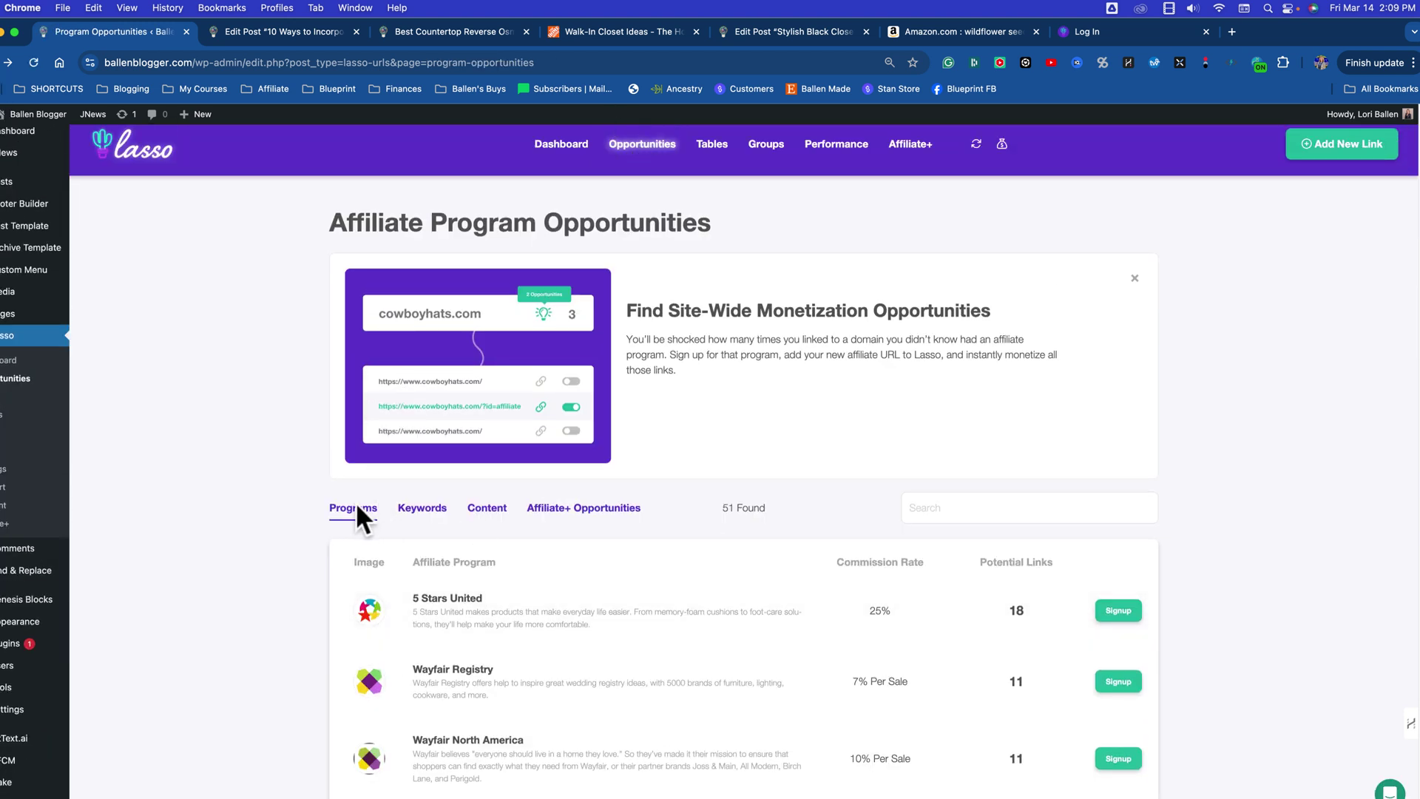
scroll(361, 511, down, 2)
scroll(362, 511, down, 2)
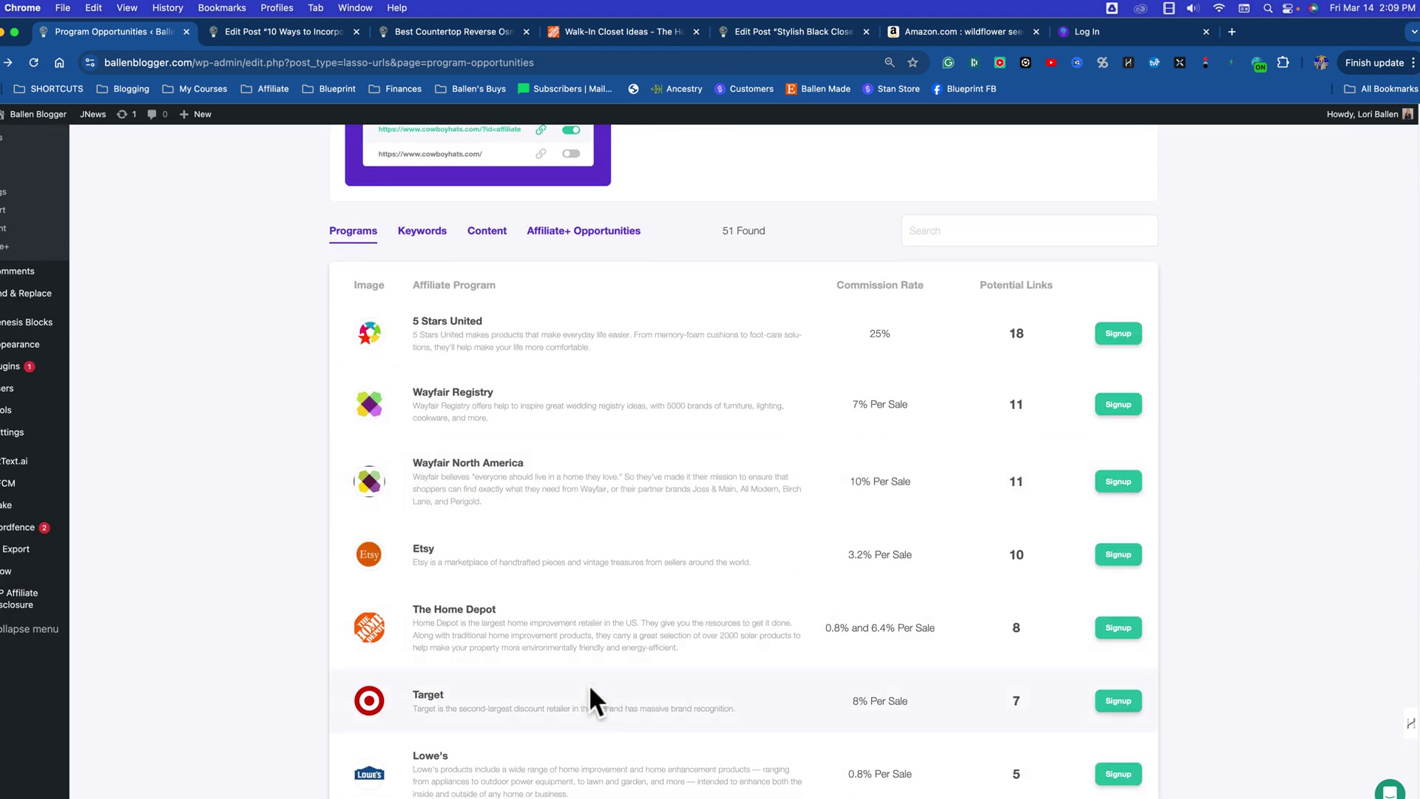
scroll(588, 685, down, 3)
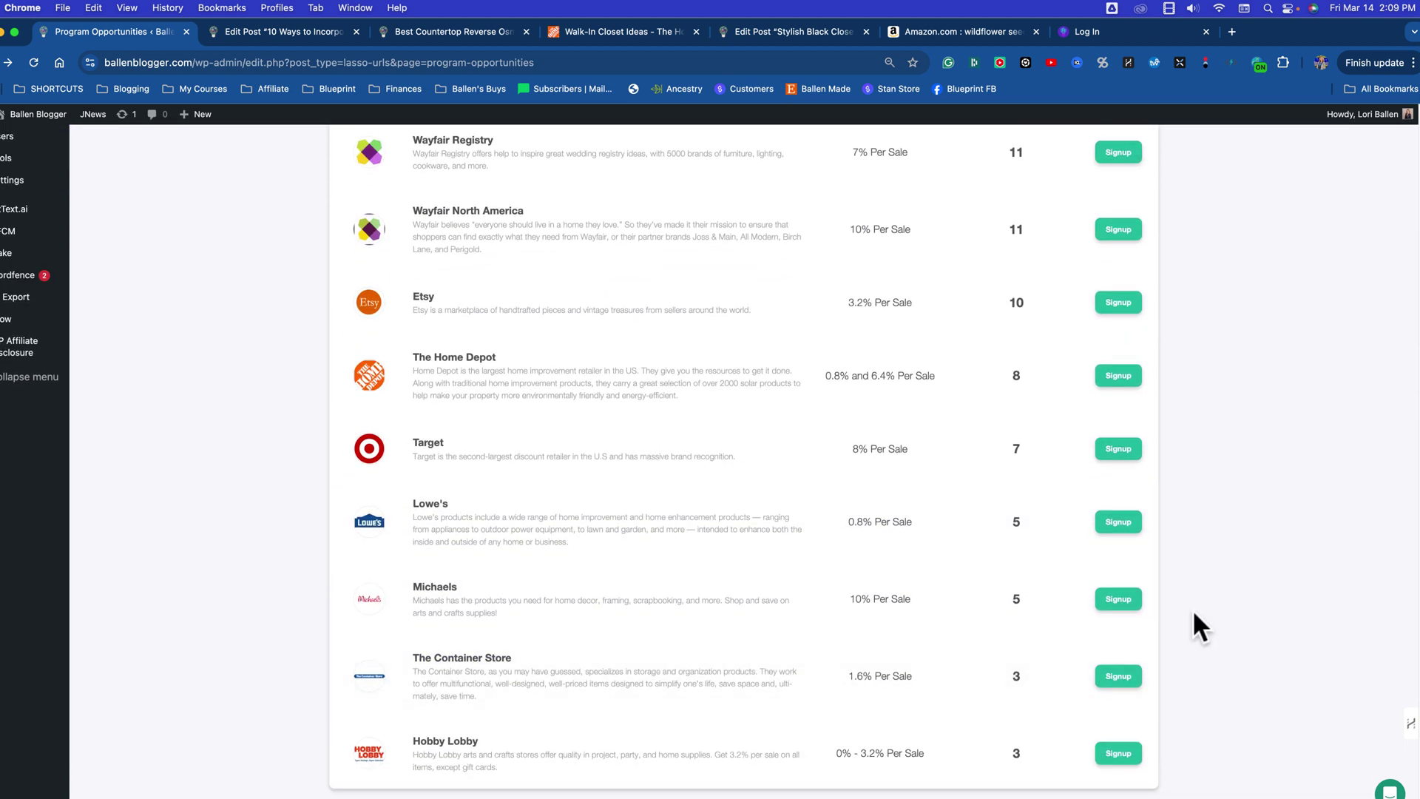
click(1104, 604)
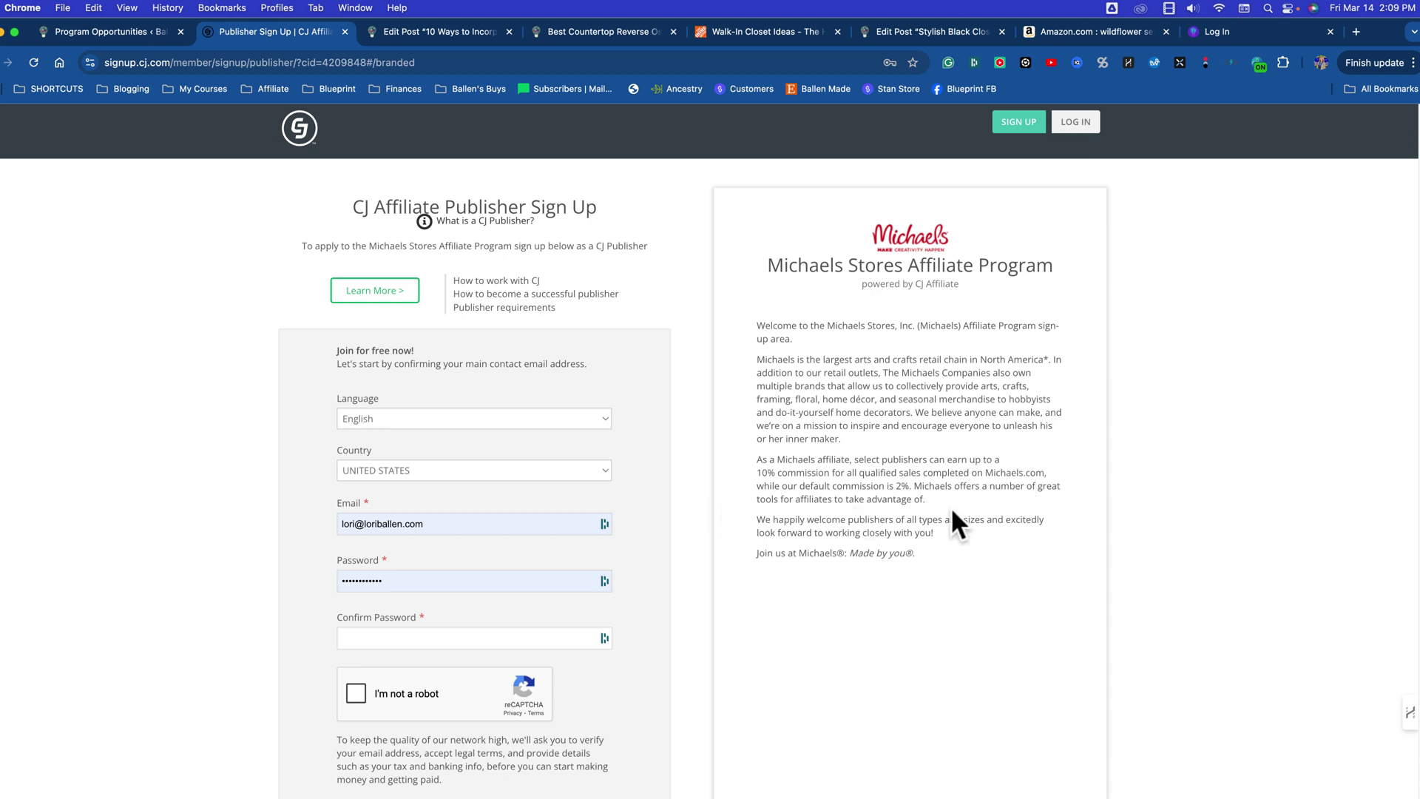
scroll(856, 532, up, 1)
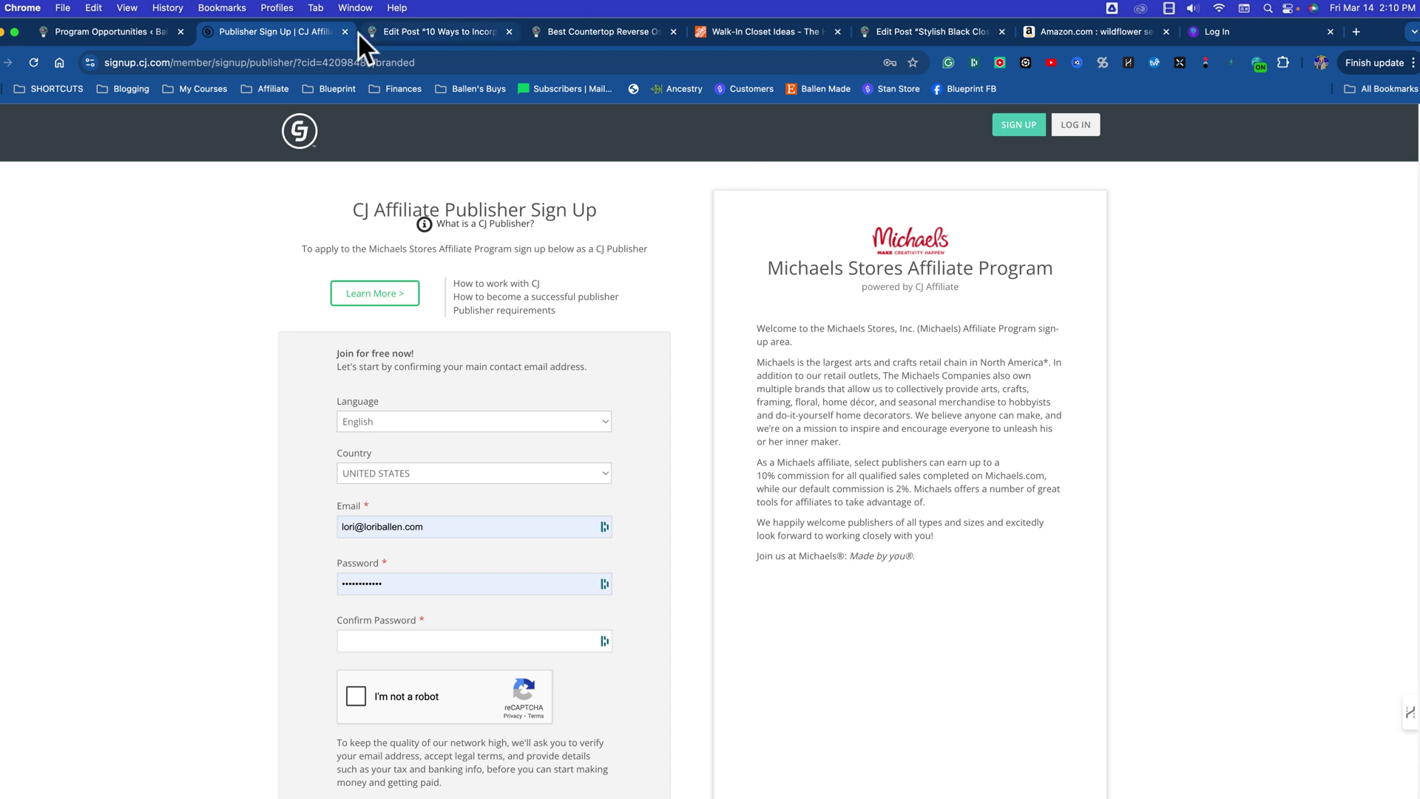
Step: Search the affiliate programs for 'shopify', find no results, and clear the search box
click(112, 39)
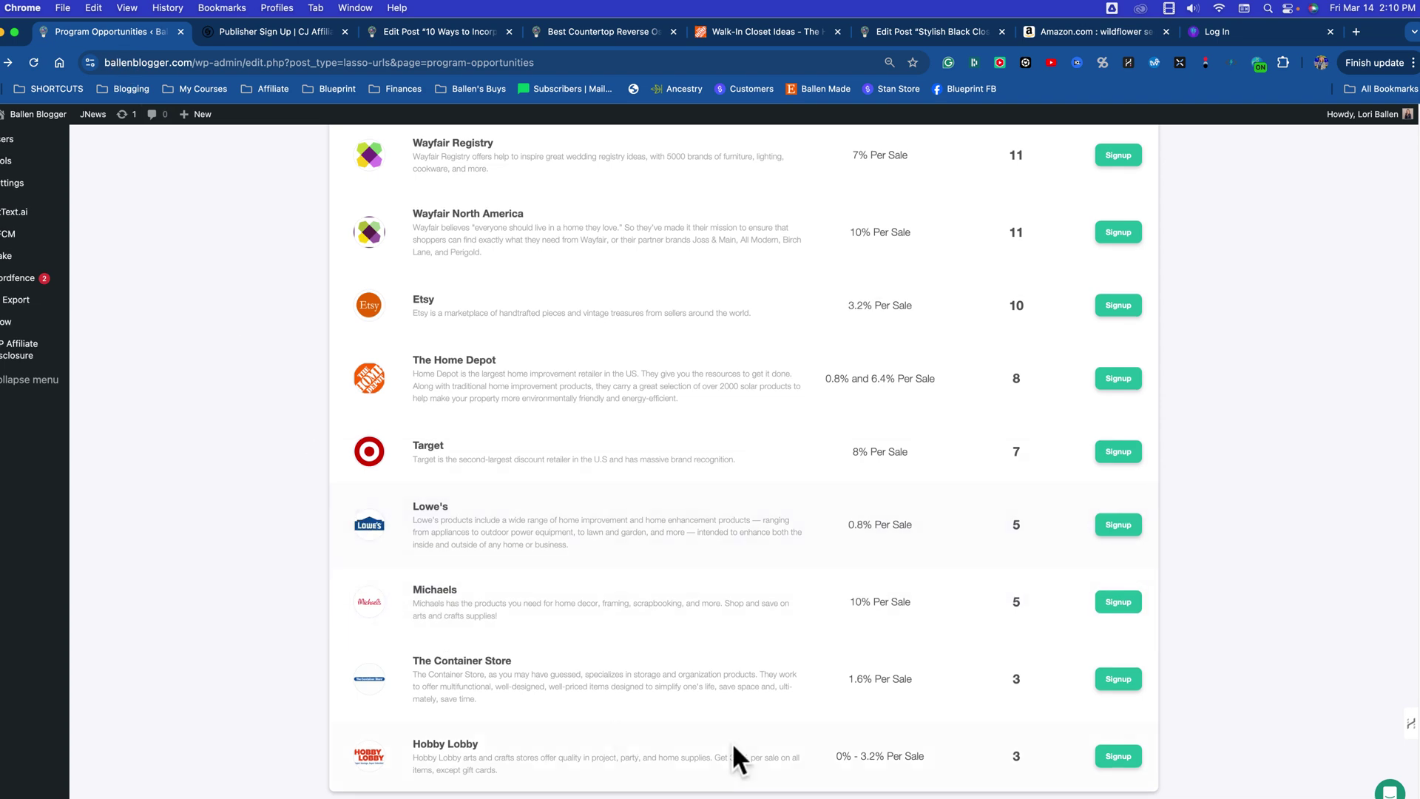
scroll(727, 744, up, 2)
scroll(723, 727, up, 2)
scroll(736, 703, up, 3)
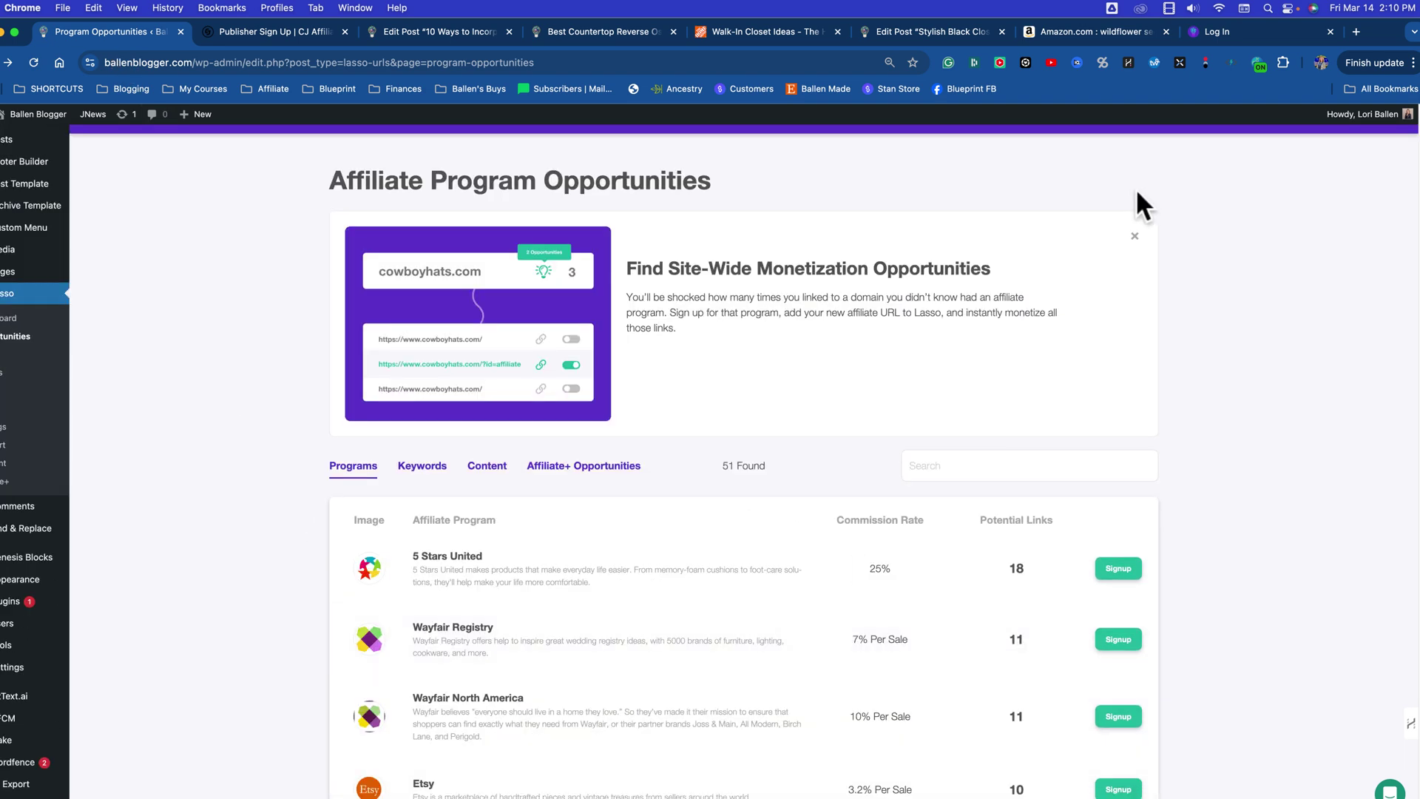
scroll(485, 450, down, 1)
scroll(556, 588, down, 4)
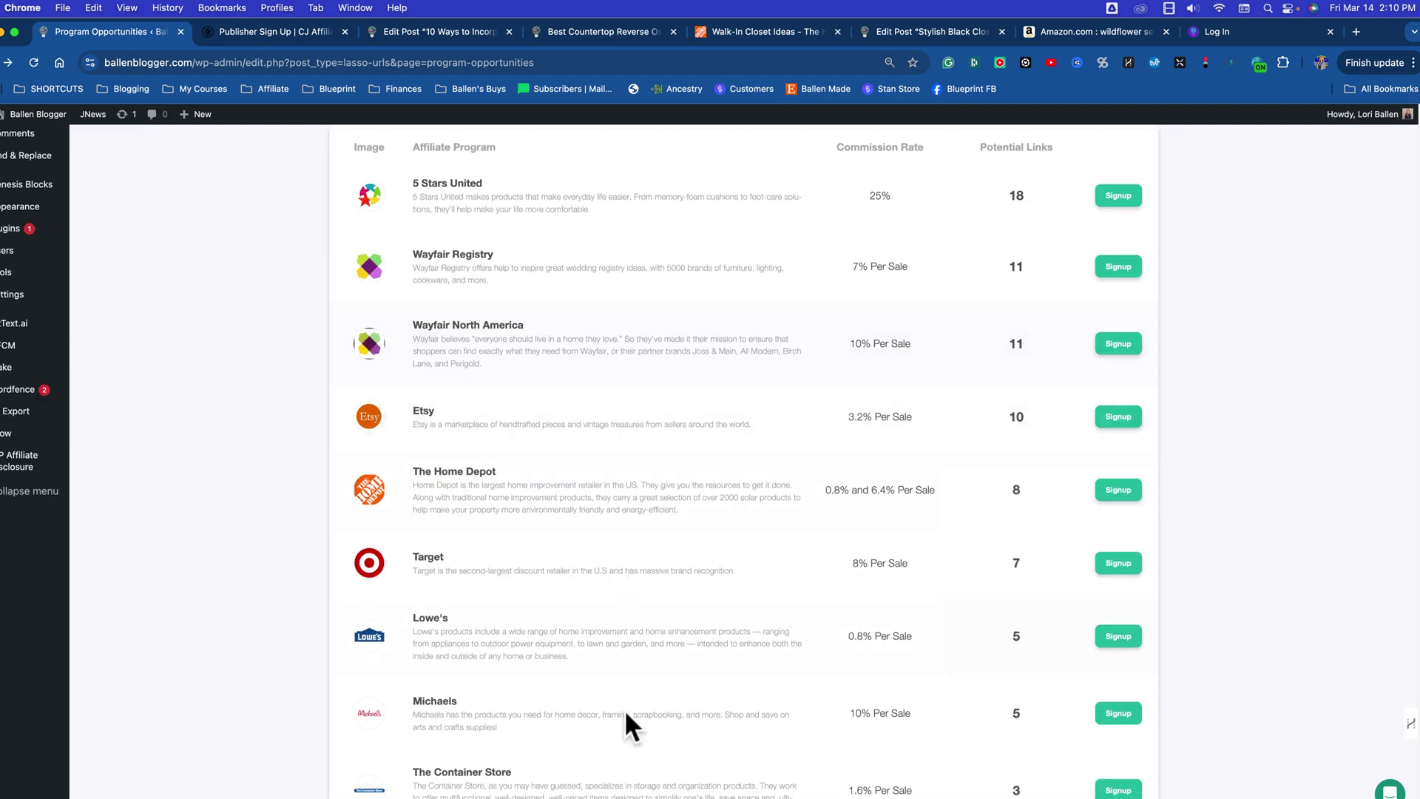
scroll(406, 732, up, 3)
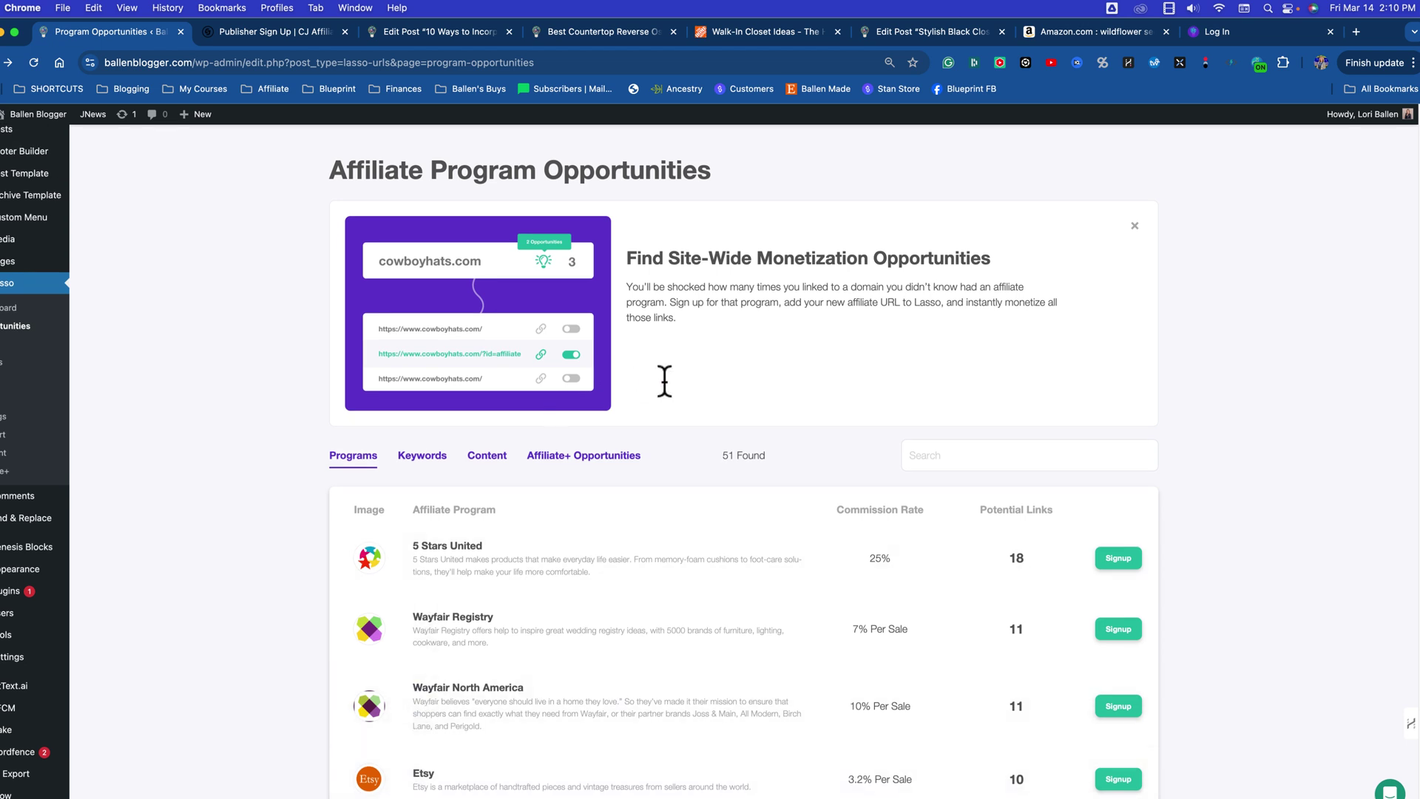
scroll(662, 383, down, 2)
scroll(664, 383, down, 1)
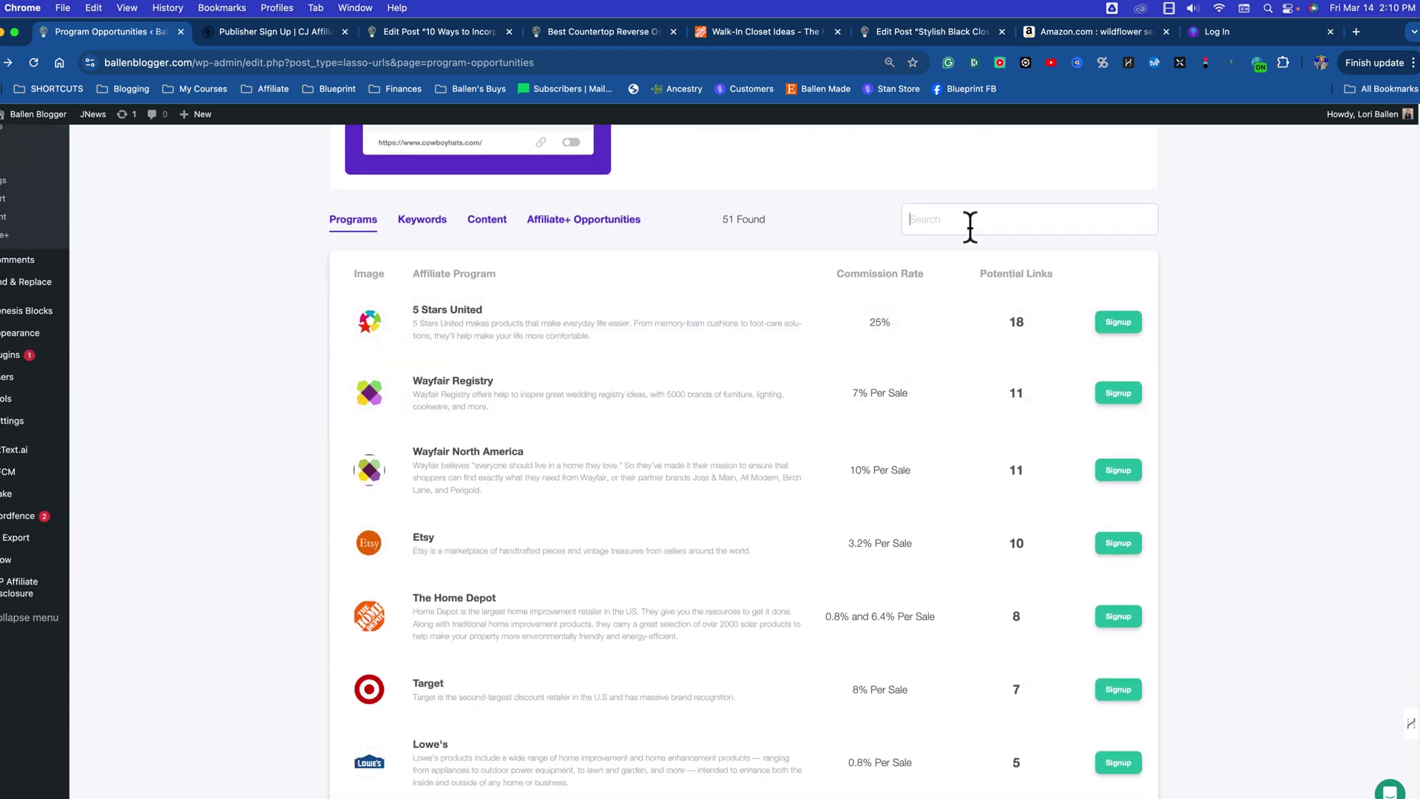
text(shopify)
key(Return)
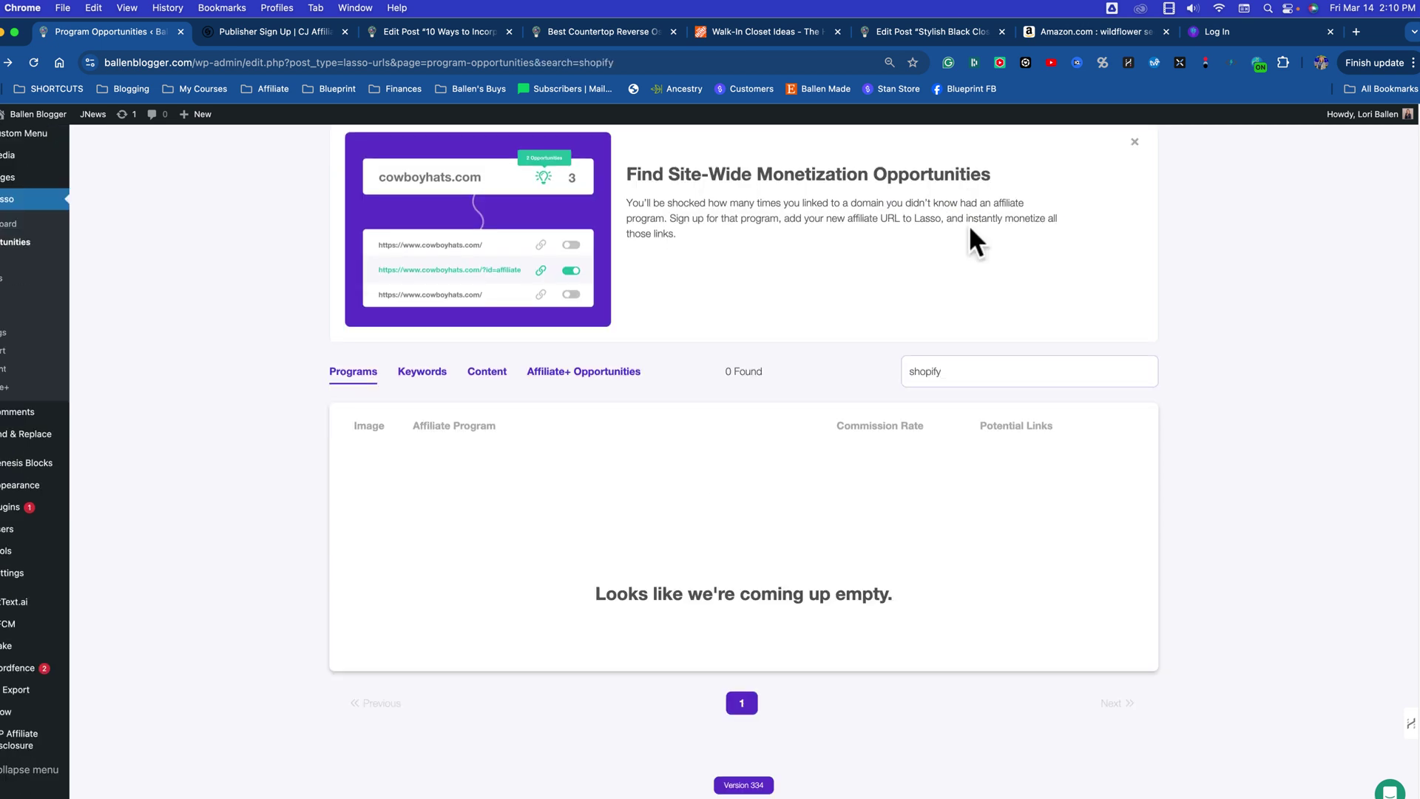
drag(951, 373, 811, 350)
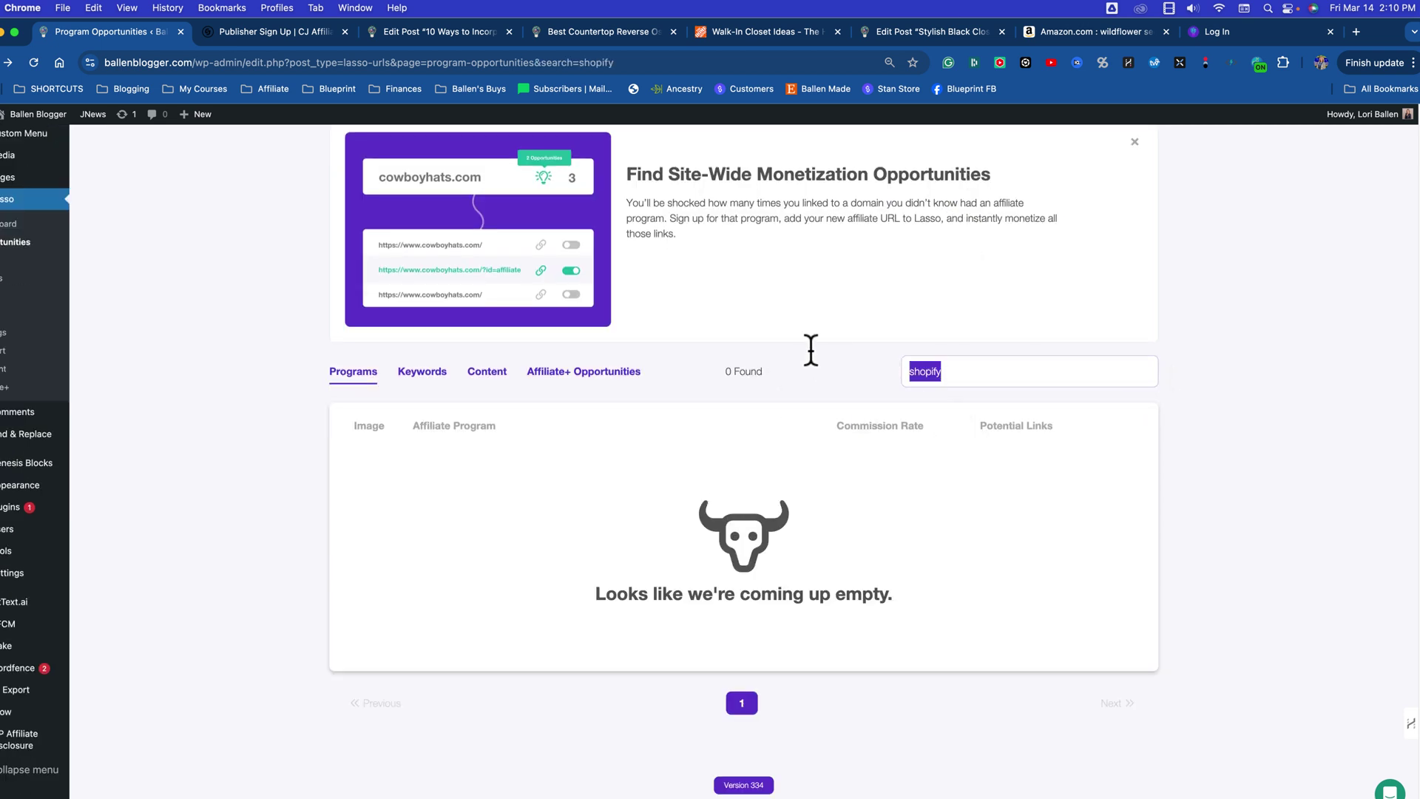
key(BackSpace)
Step: In a new tab, load loriballen.com/wp-admin and log in
click(1354, 32)
text(.)
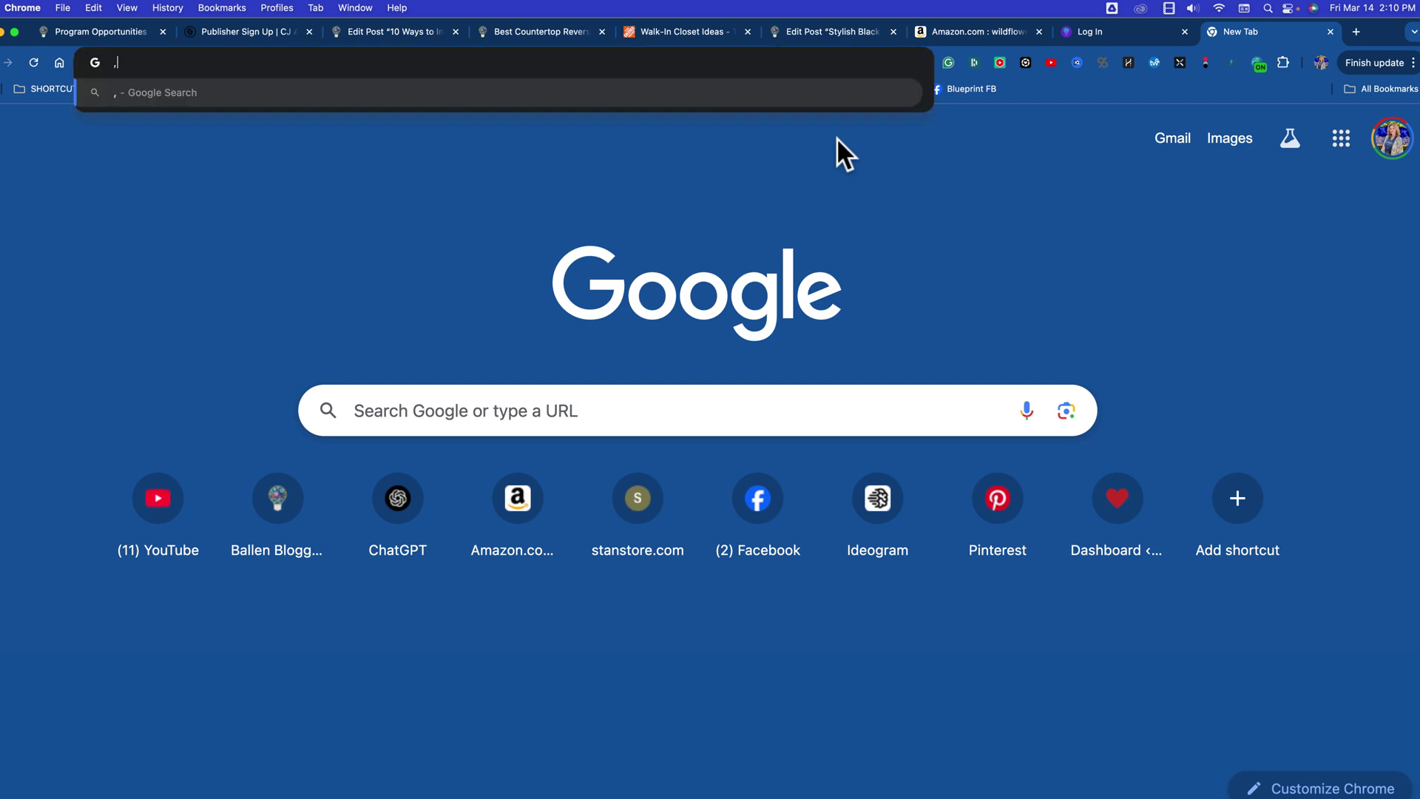
text(\\)
key(BackSpace)
key(BackSpace)
key(BackSpace)
text(lo)
key(Return)
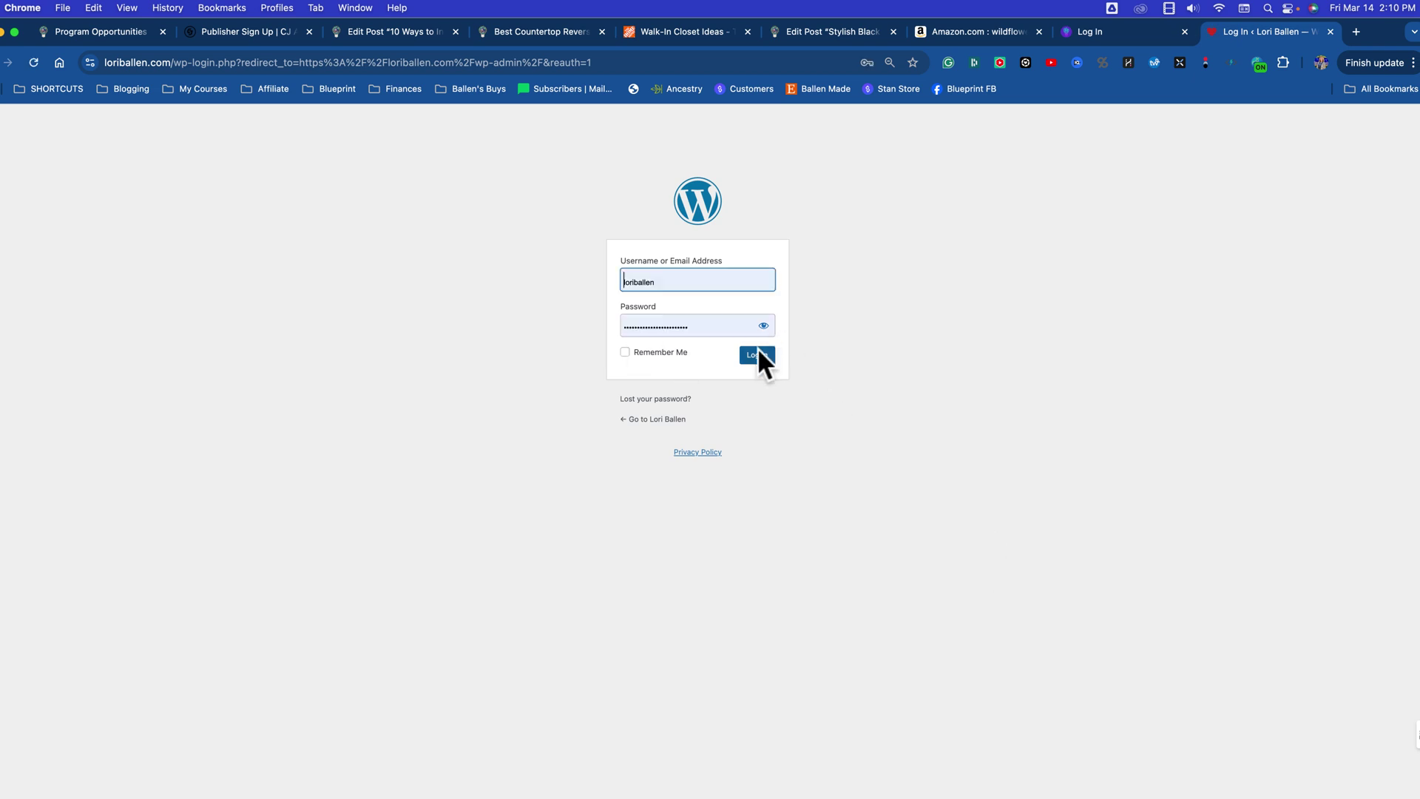
click(757, 355)
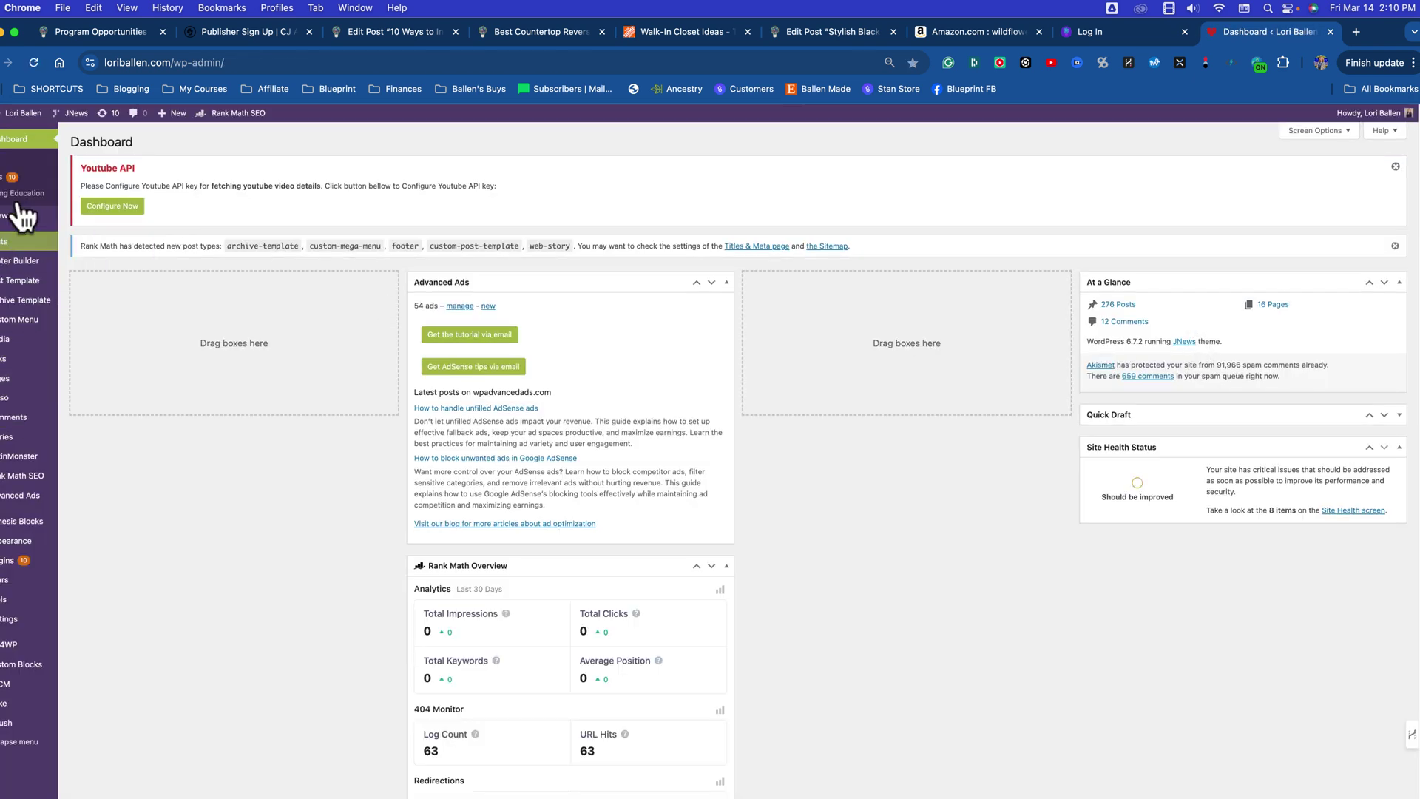
mouse_move(25, 398)
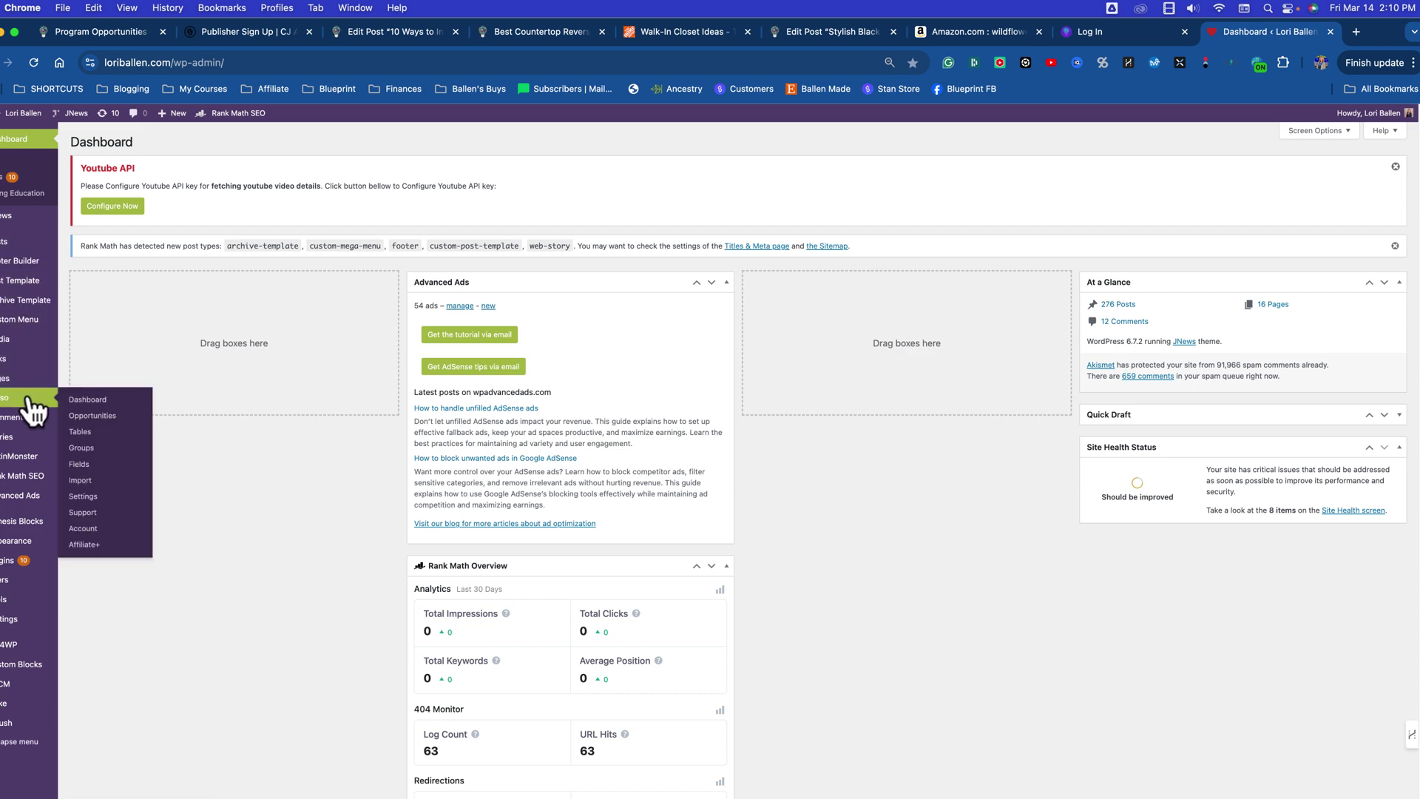
Step: Open Lasso's program opportunities and list Shopify's six detected links
click(105, 420)
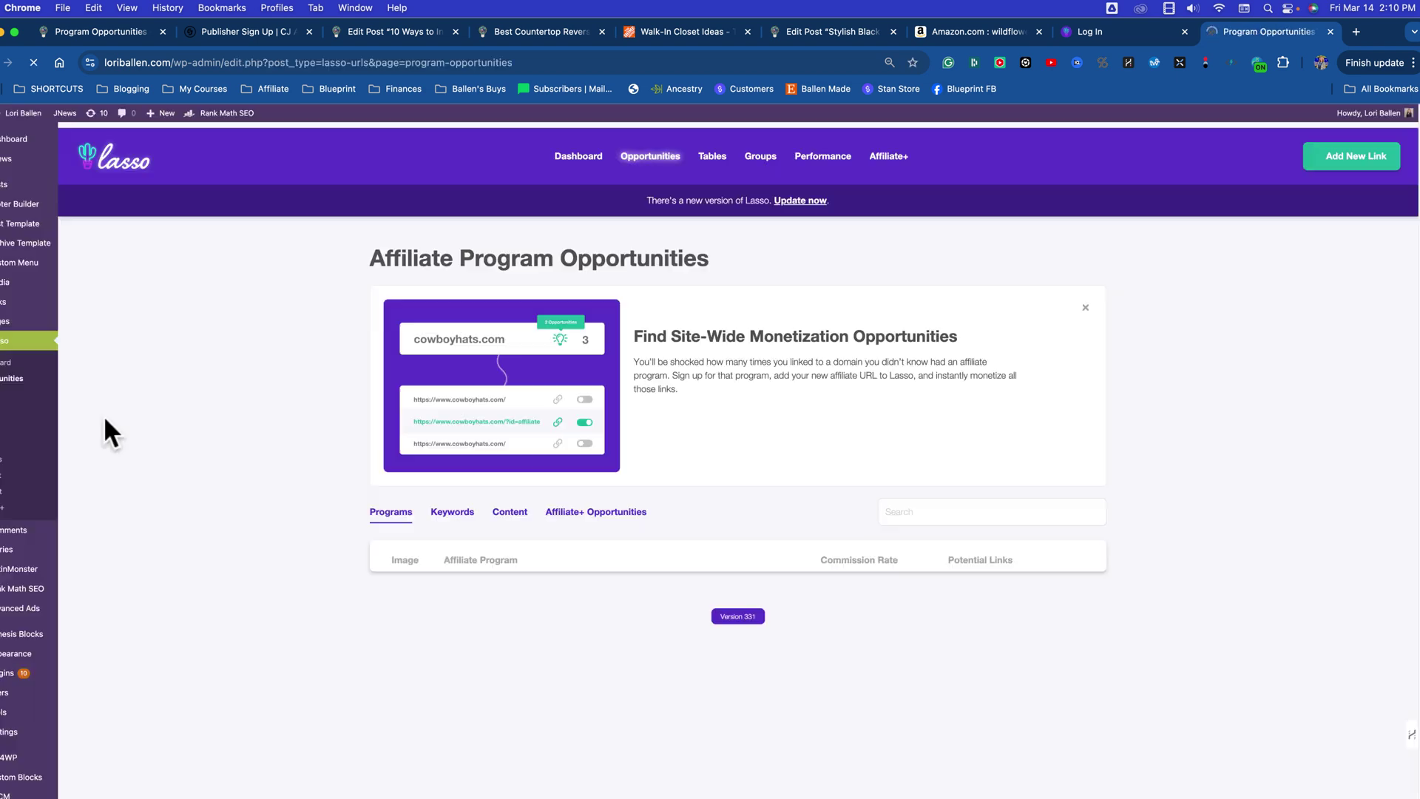
scroll(645, 434, down, 5)
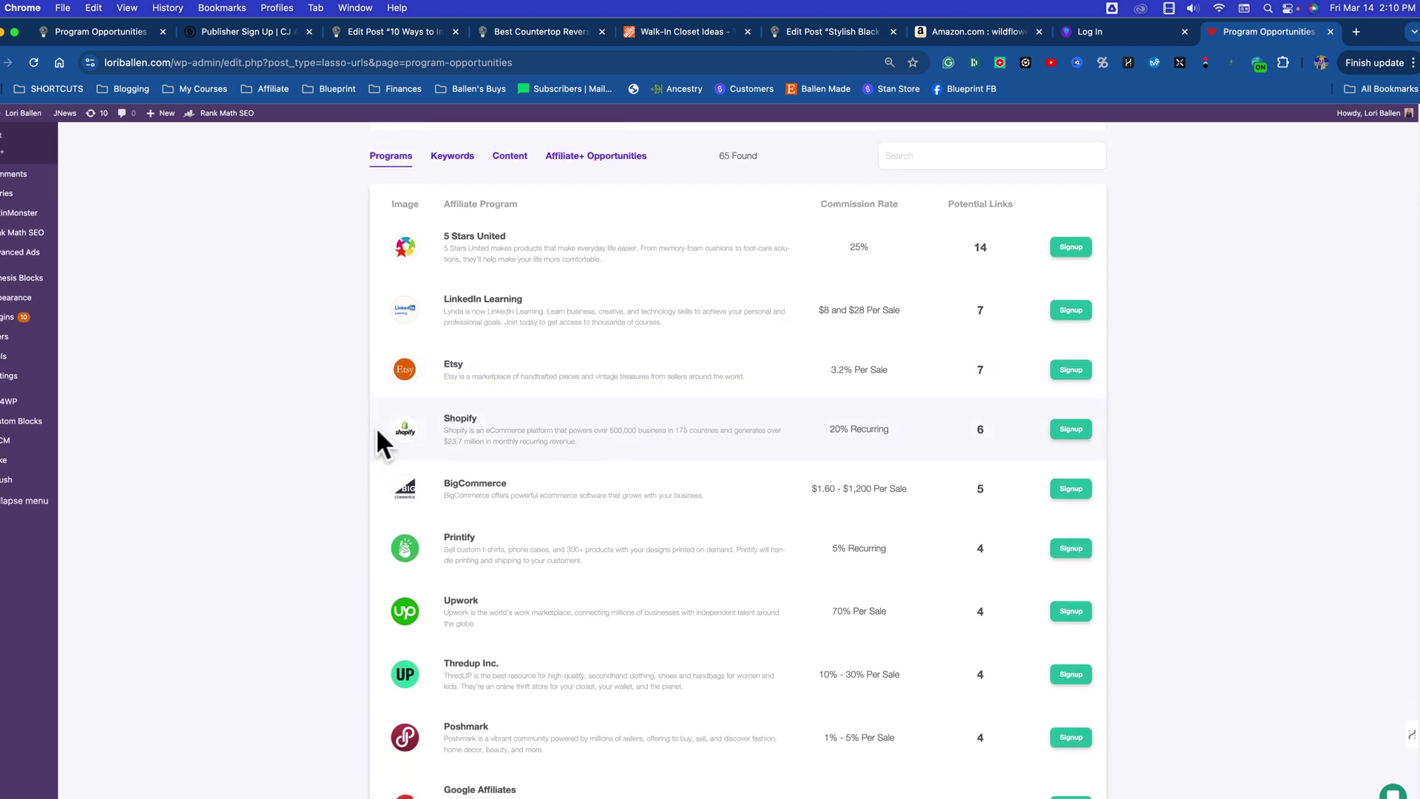
scroll(381, 433, down, 3)
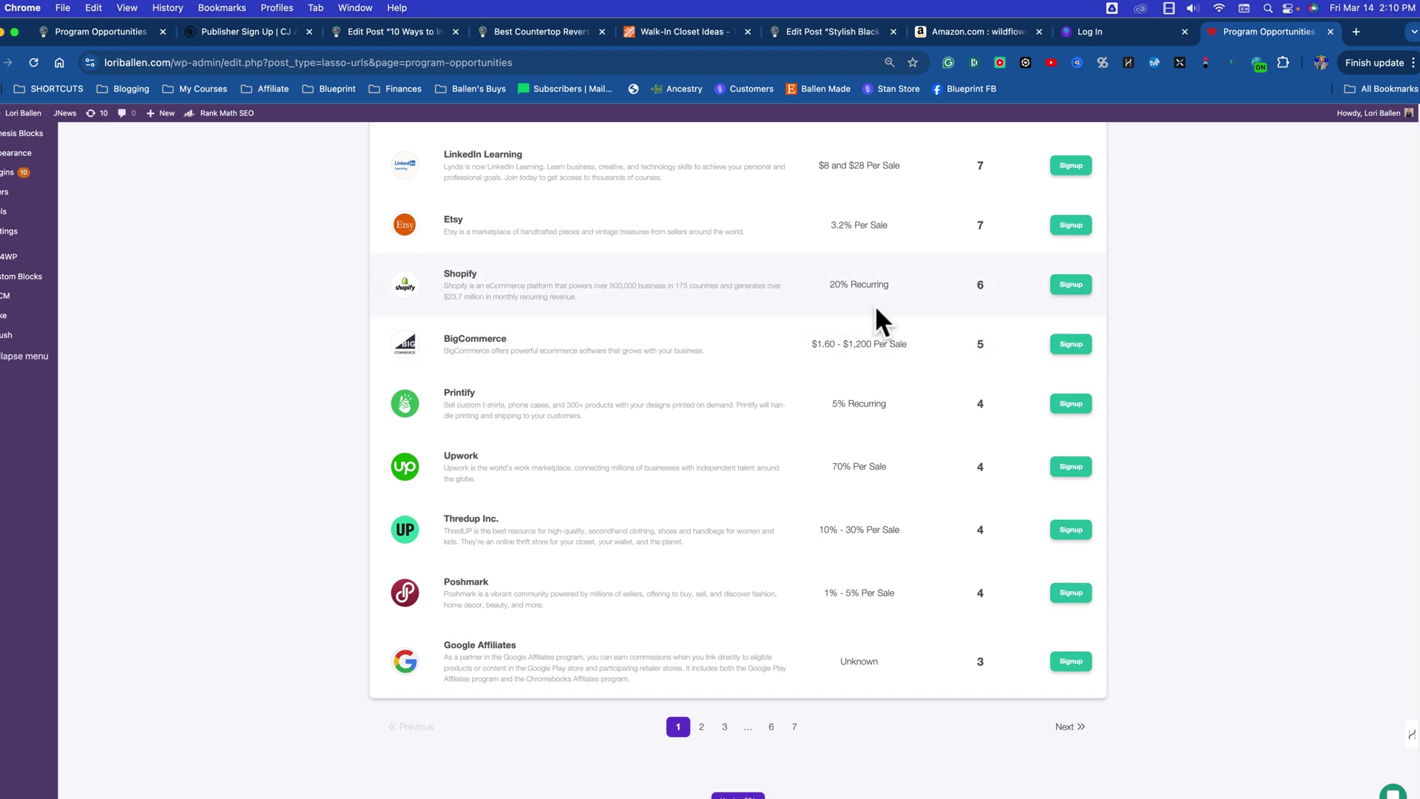
scroll(728, 309, down, 1)
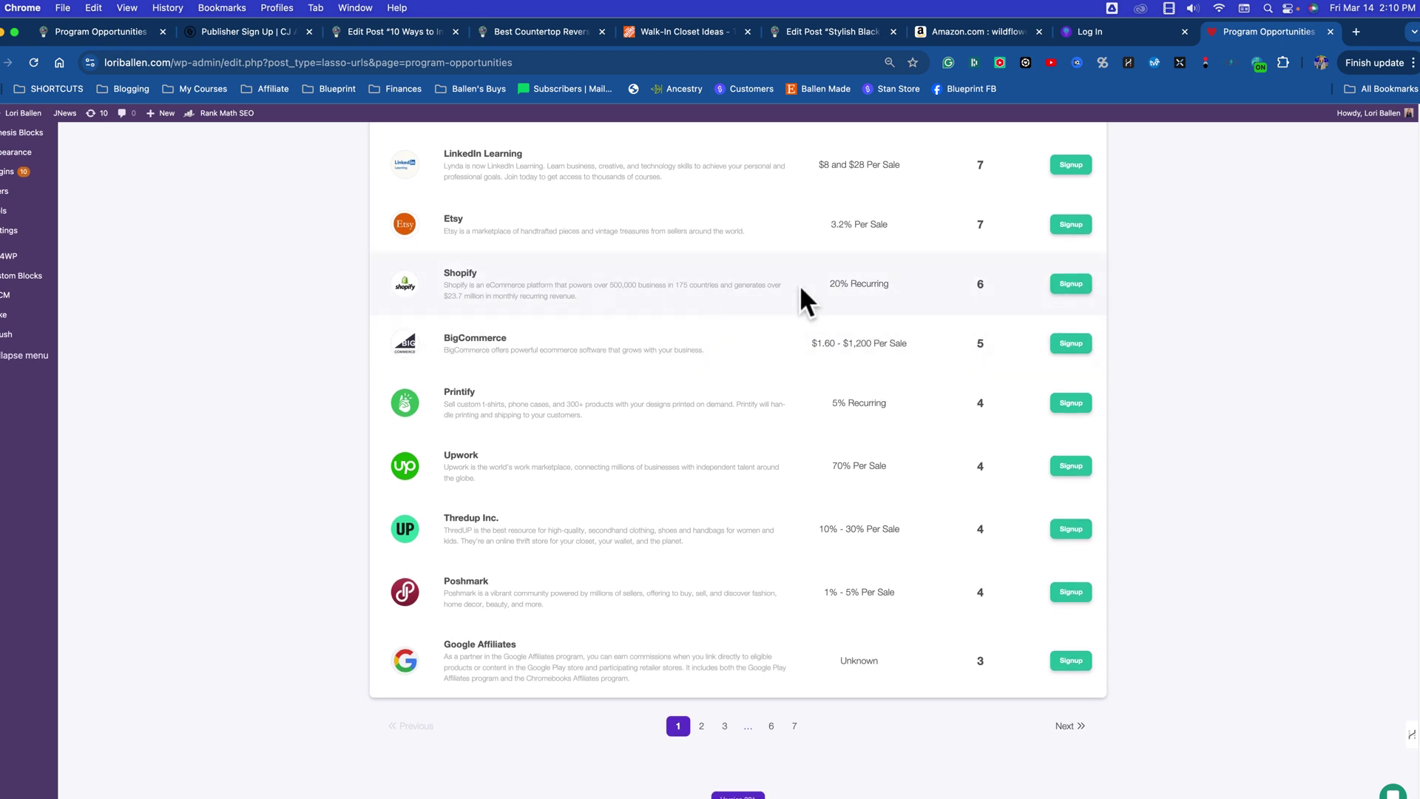
click(980, 287)
scroll(696, 522, down, 2)
scroll(713, 511, down, 2)
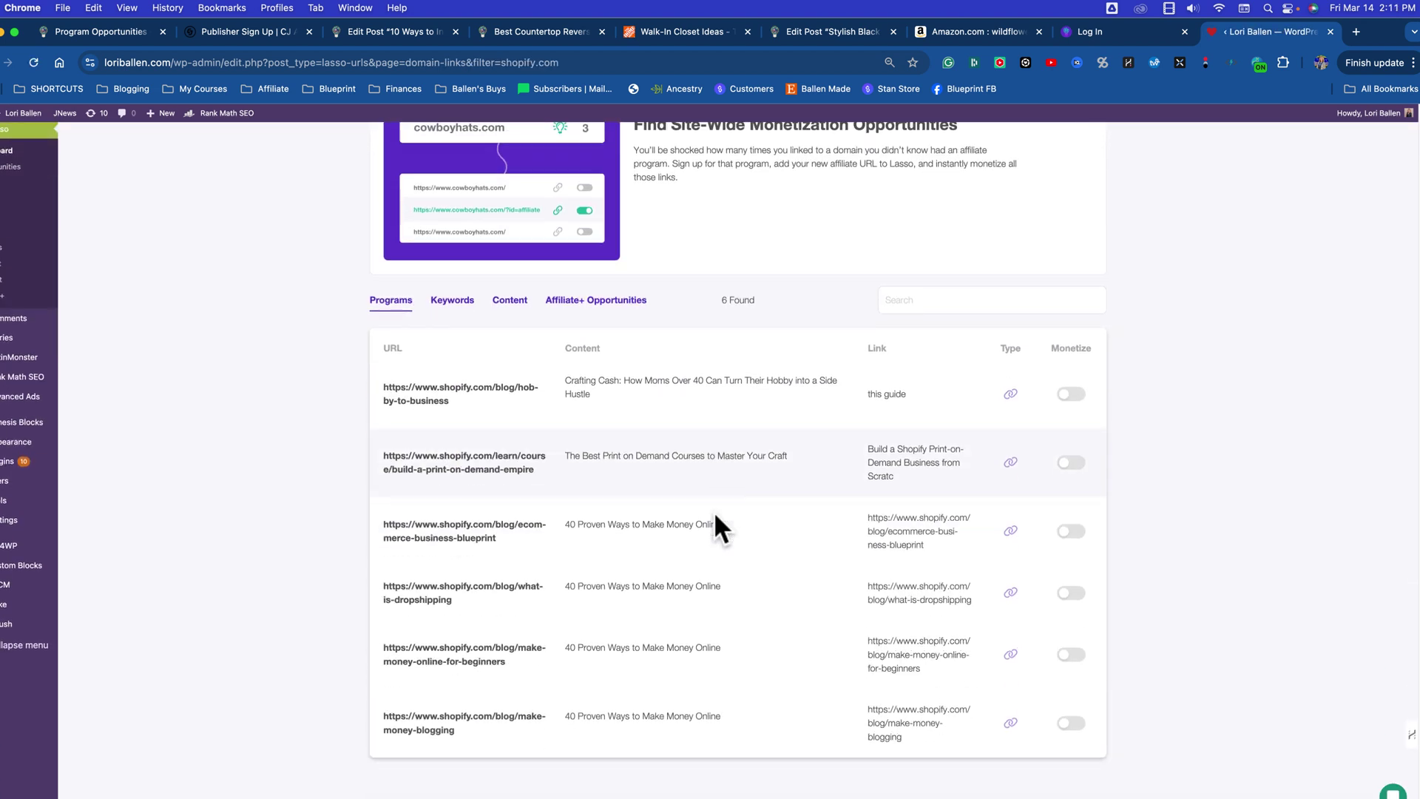
scroll(714, 512, down, 1)
scroll(713, 511, down, 1)
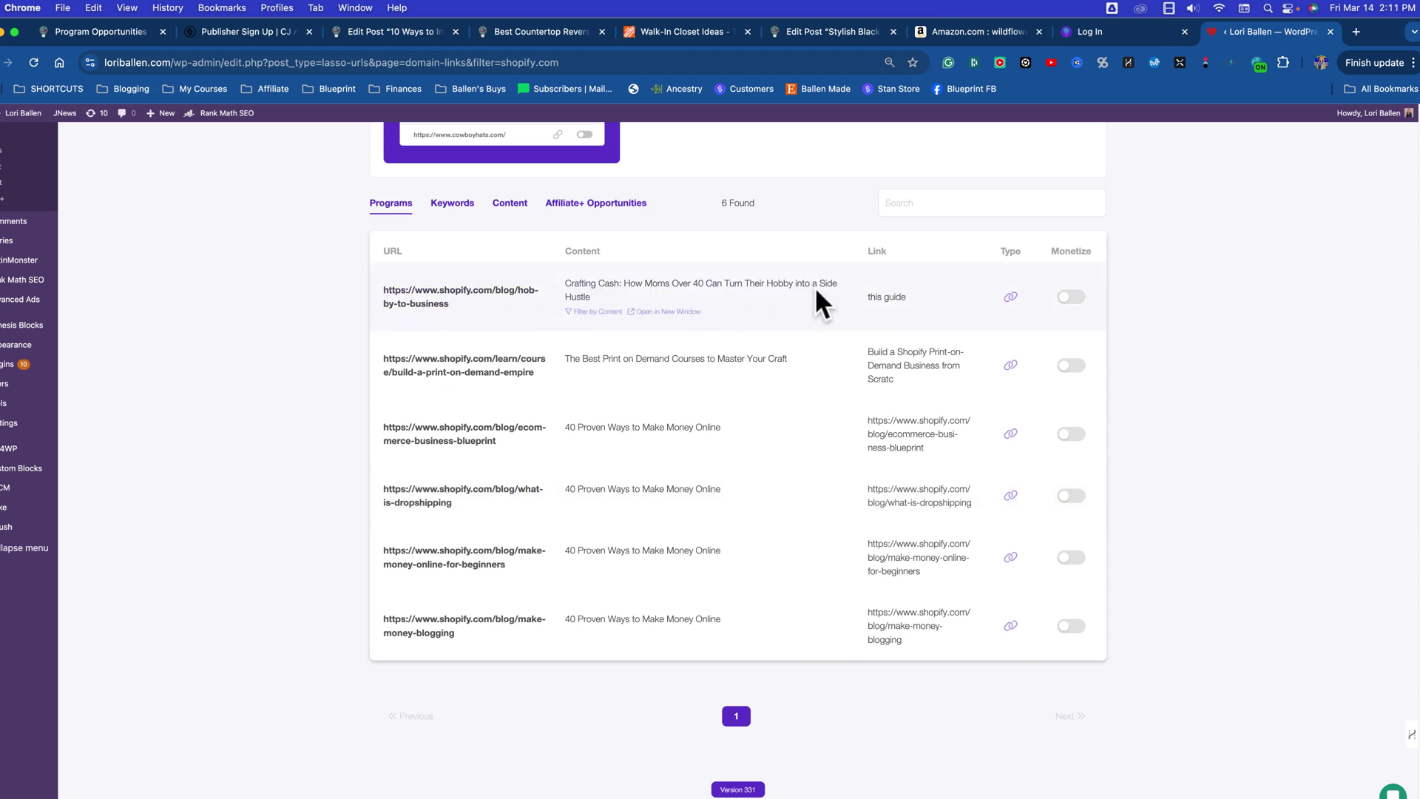
Step: Open the Crafting Cash post in a new tab, then go back to the Shopify links list
click(612, 288)
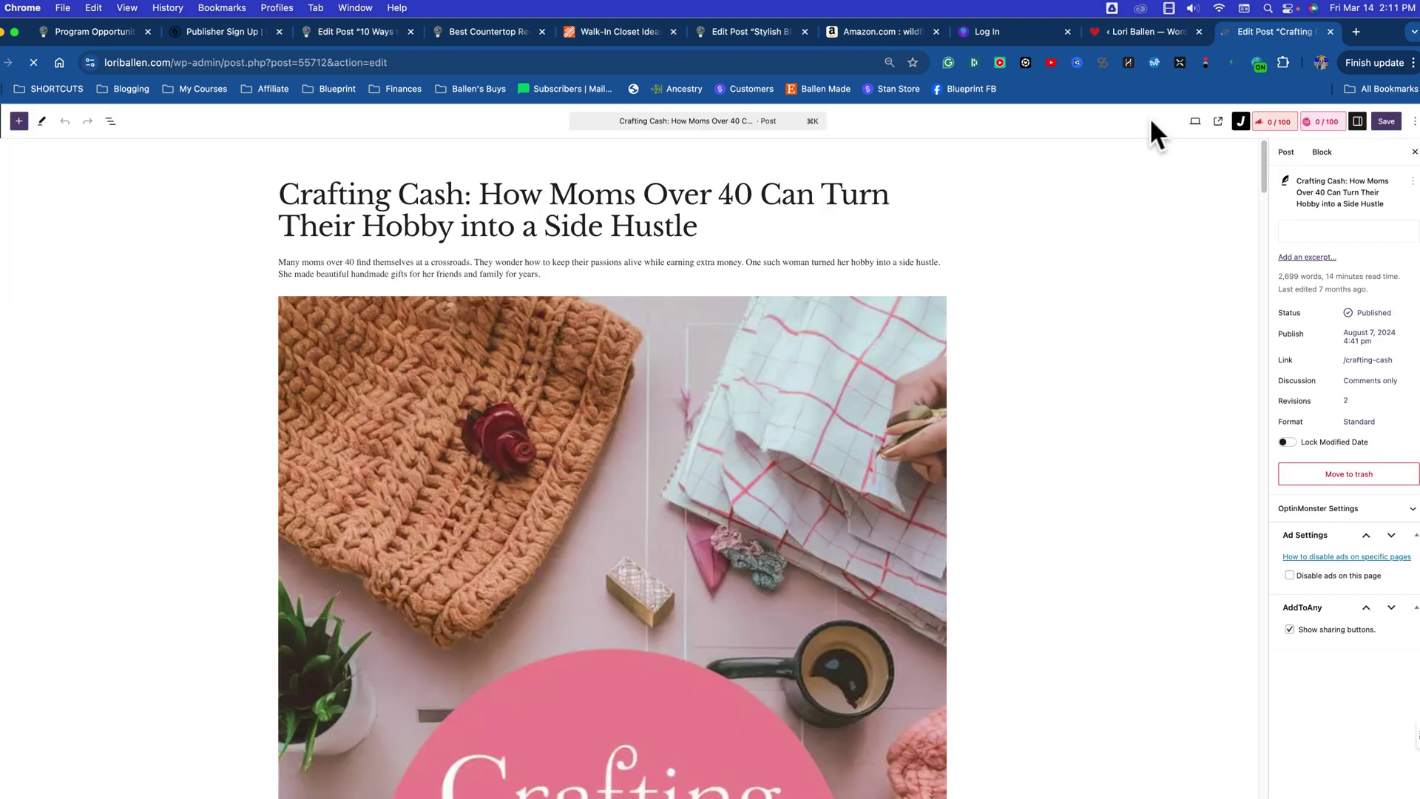
scroll(742, 311, down, 1)
scroll(742, 305, down, 5)
scroll(743, 294, down, 5)
scroll(743, 294, down, 5)
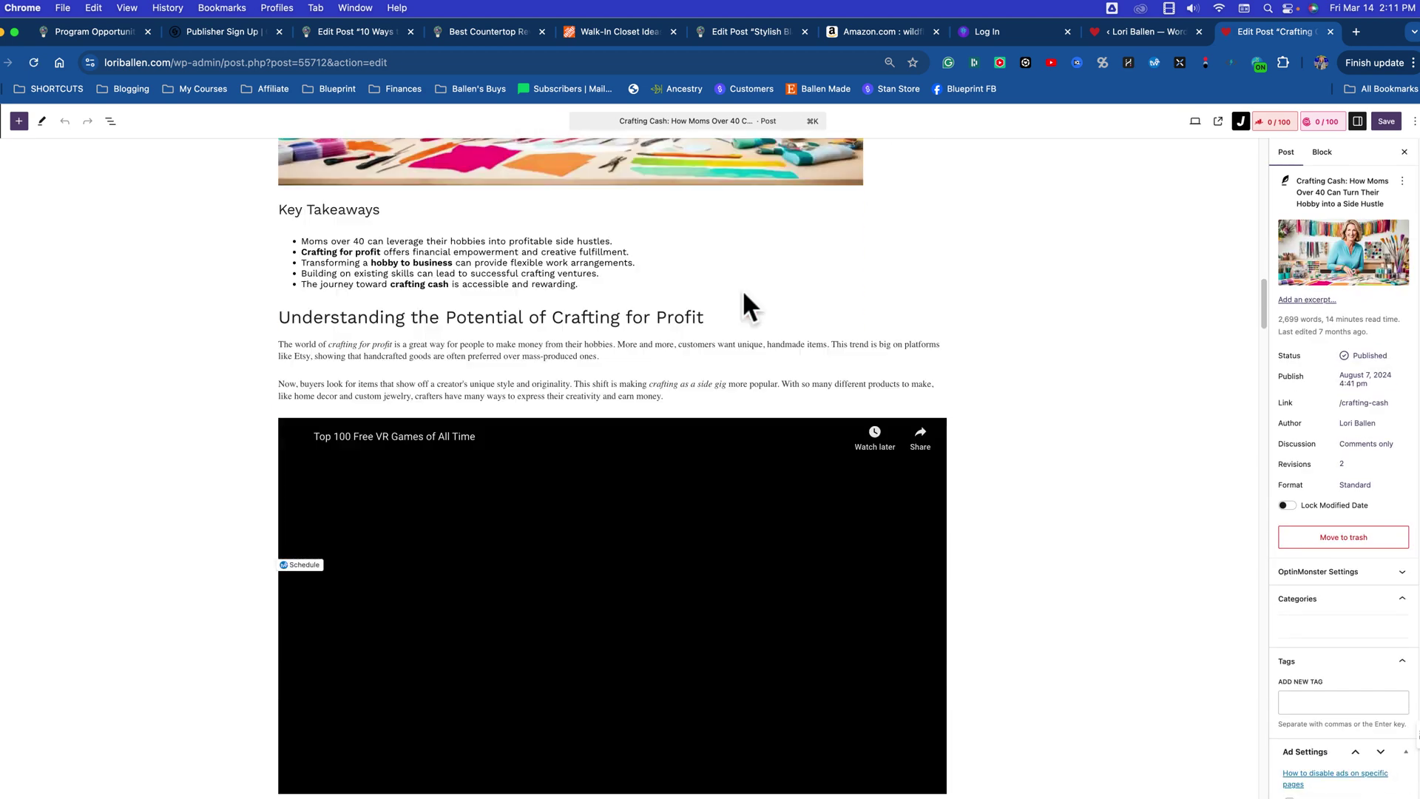
scroll(743, 294, down, 4)
click(1110, 31)
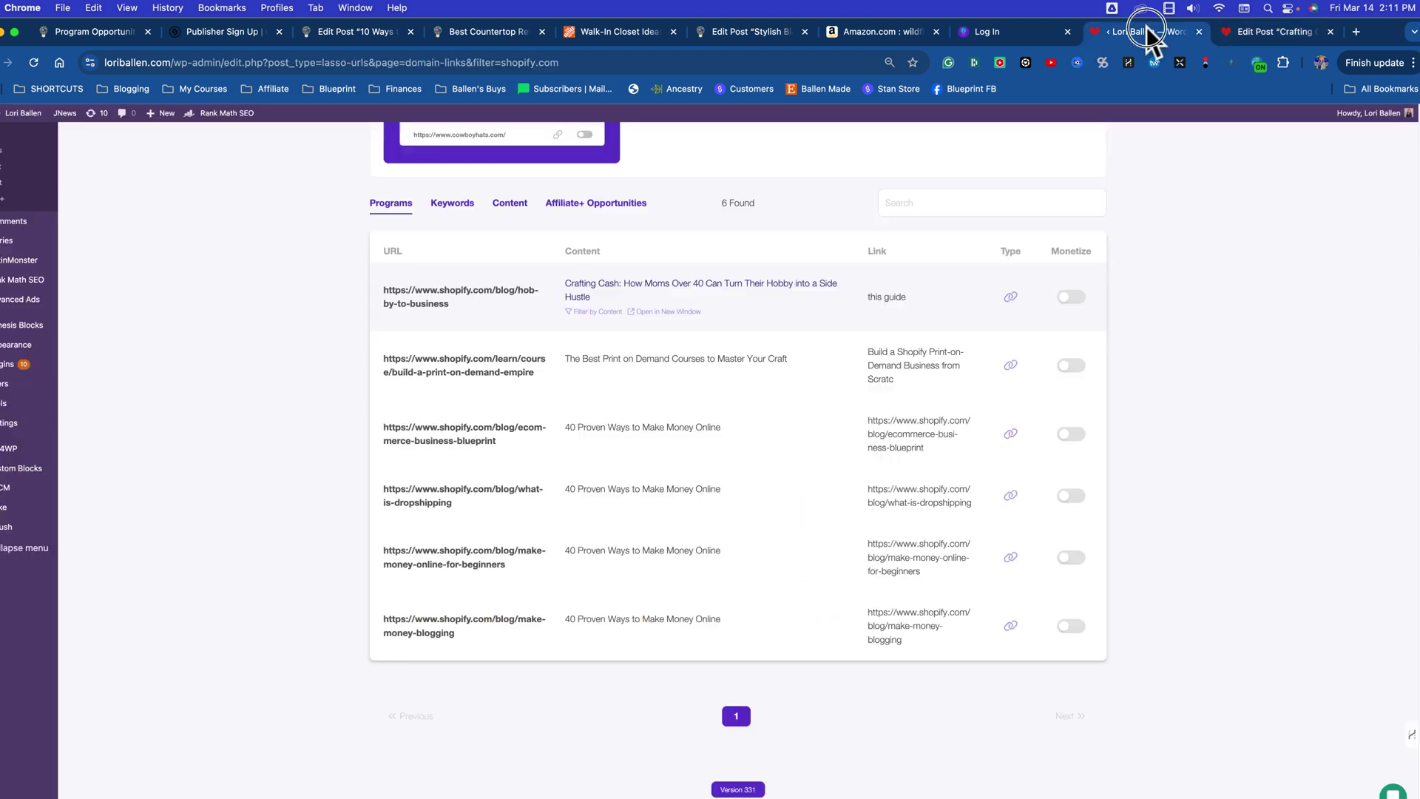
Step: Monetize the Crafting Cash post's Shopify link with the loriballen.com/go/shopify/ affiliate link
click(1072, 299)
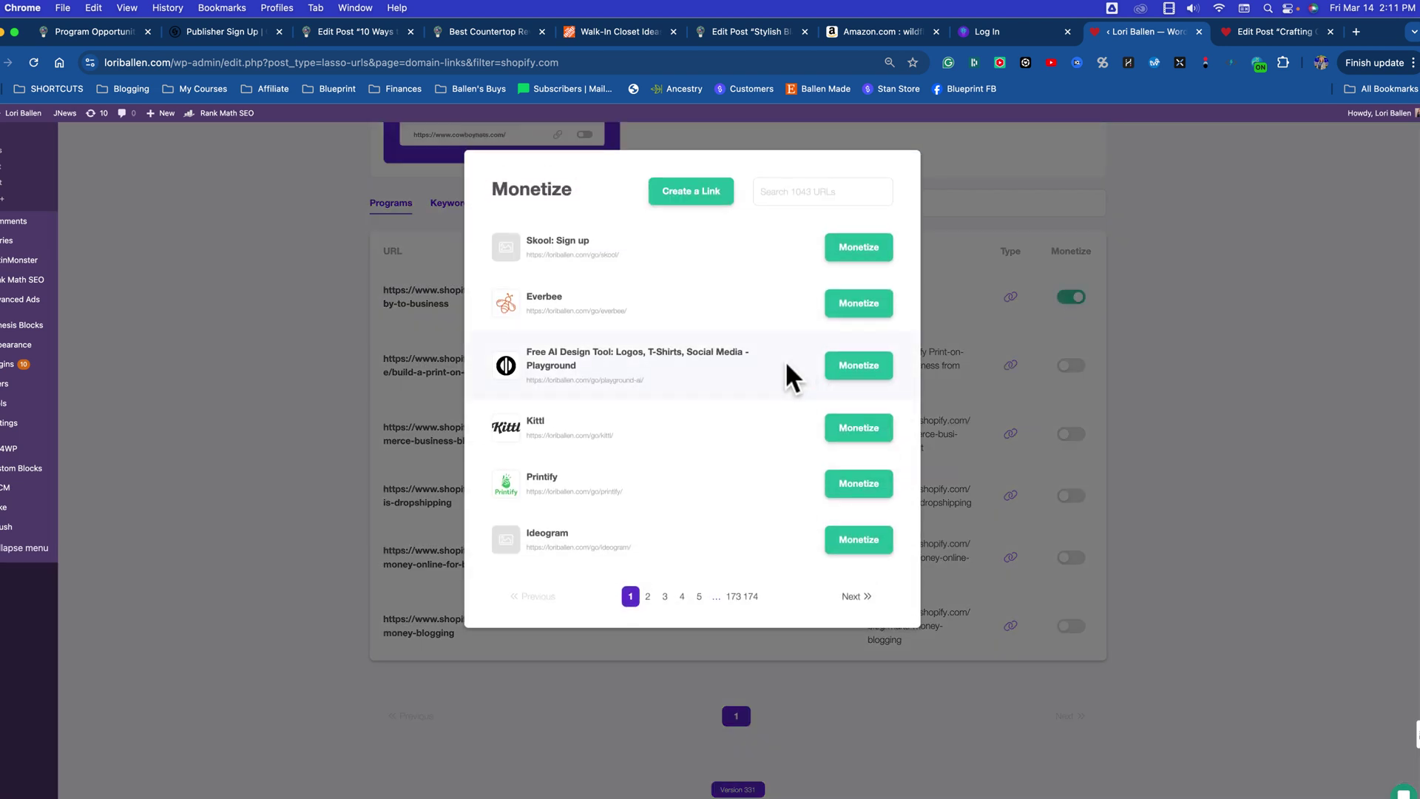
click(831, 194)
text(s)
text(hopify)
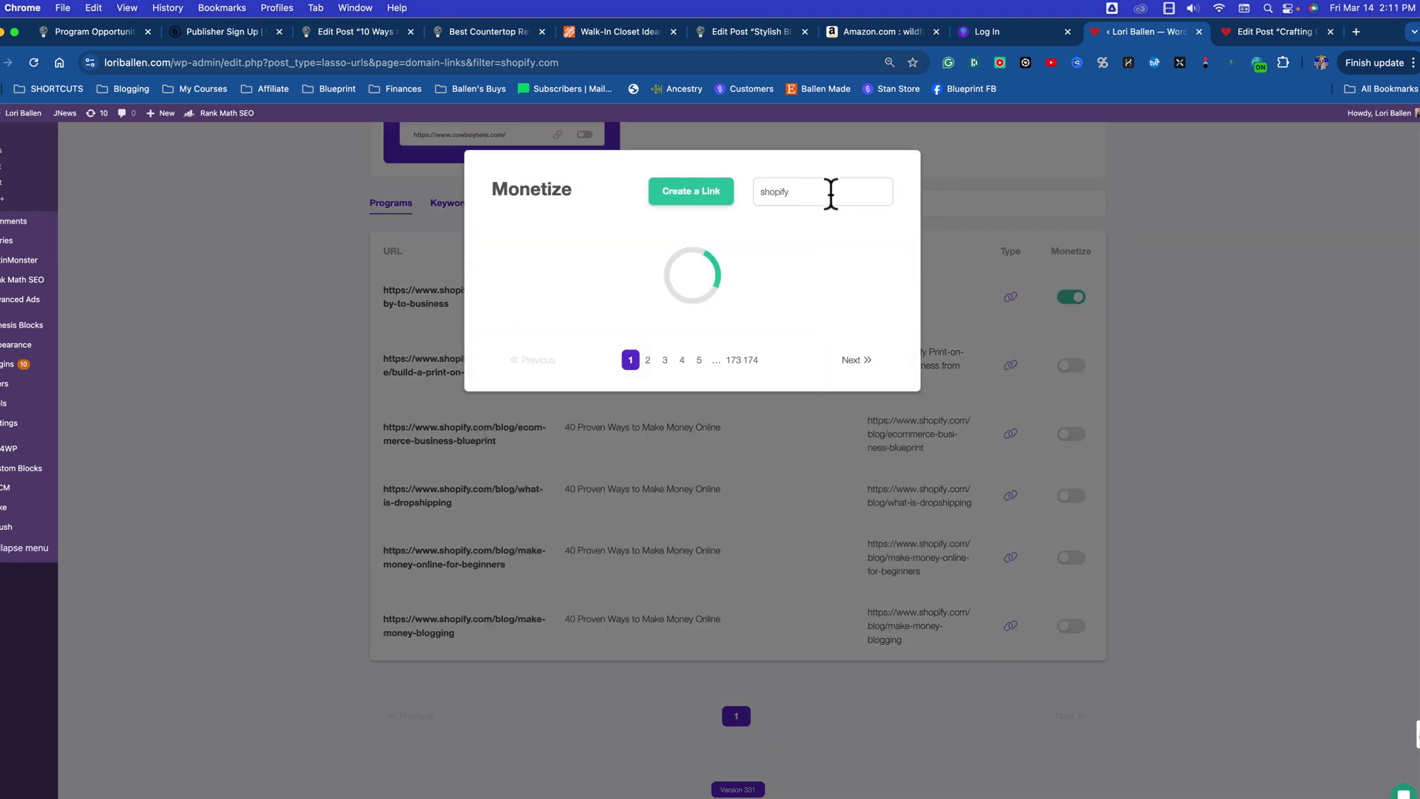
click(859, 250)
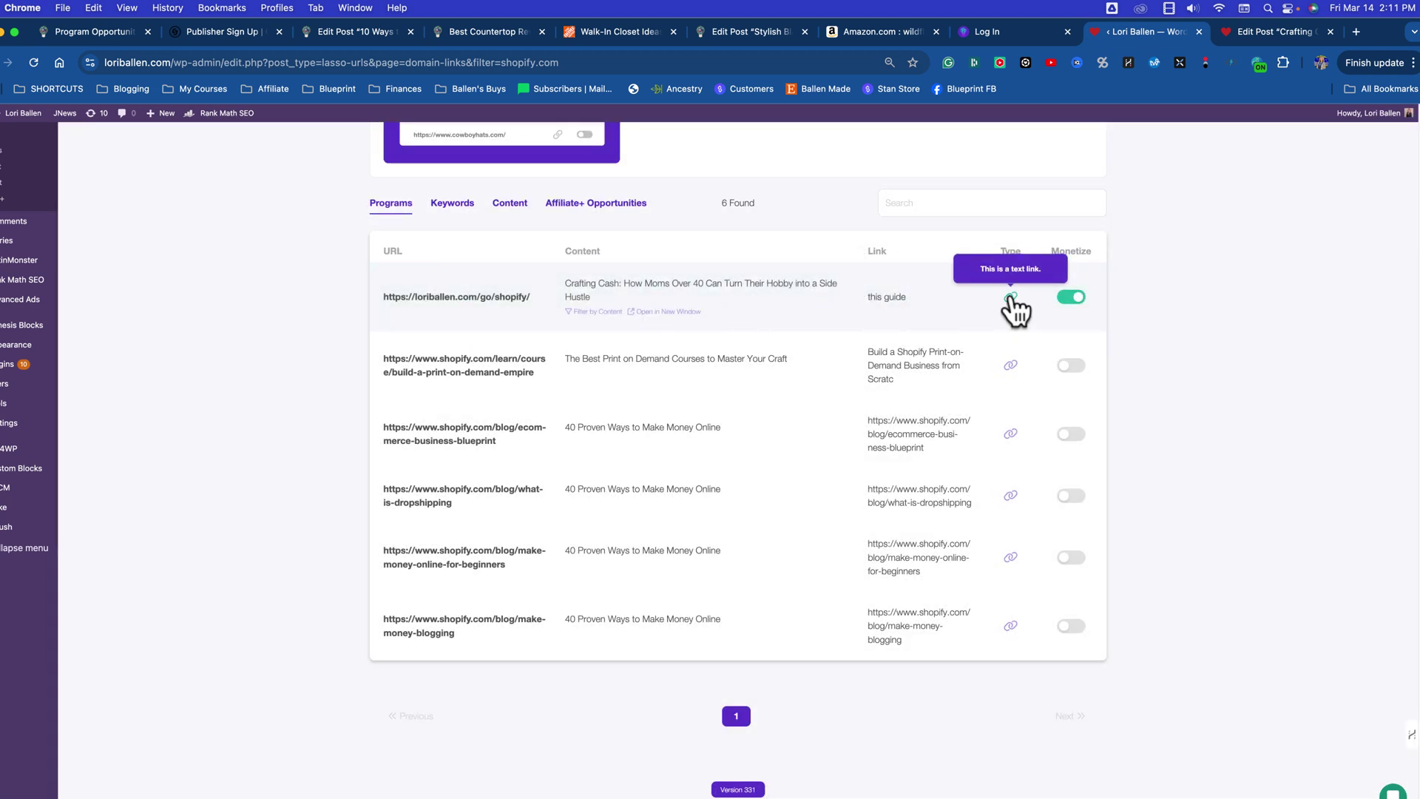
click(1216, 29)
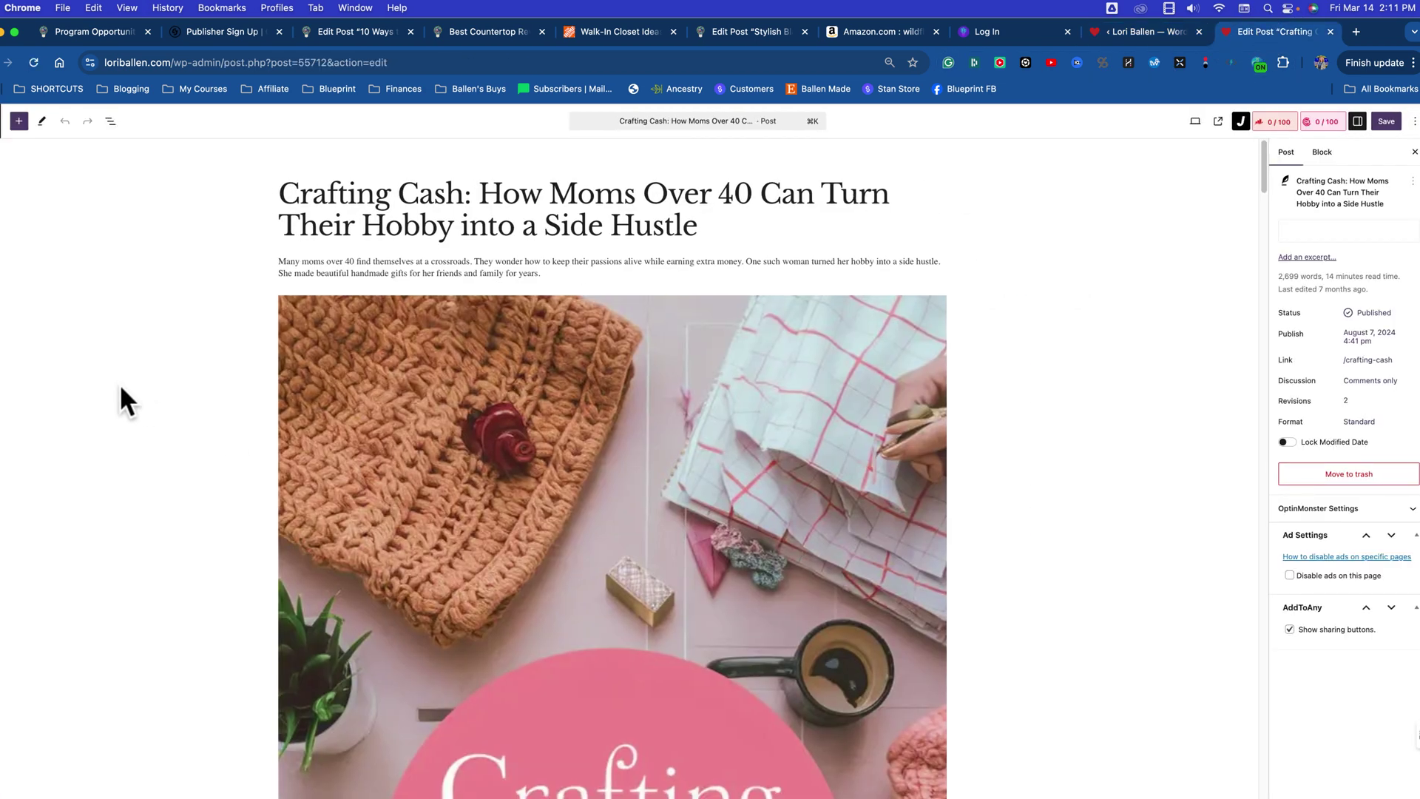
scroll(166, 398, down, 10)
scroll(200, 405, down, 5)
scroll(201, 404, down, 3)
scroll(201, 404, down, 3)
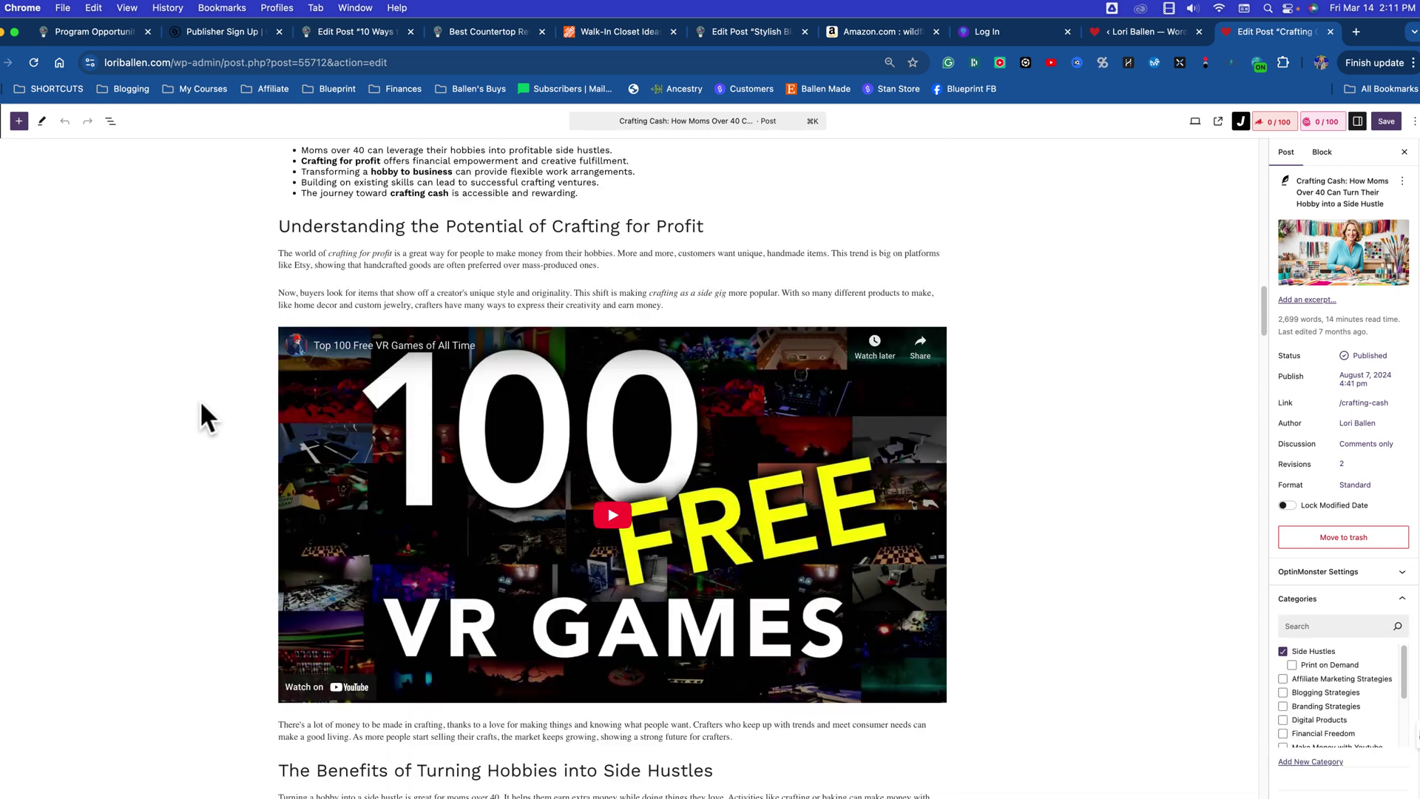
scroll(202, 417, down, 5)
Step: Locate 'shopif' in the Crafting Cash post's platform comparison table
key(super+f)
text(s)
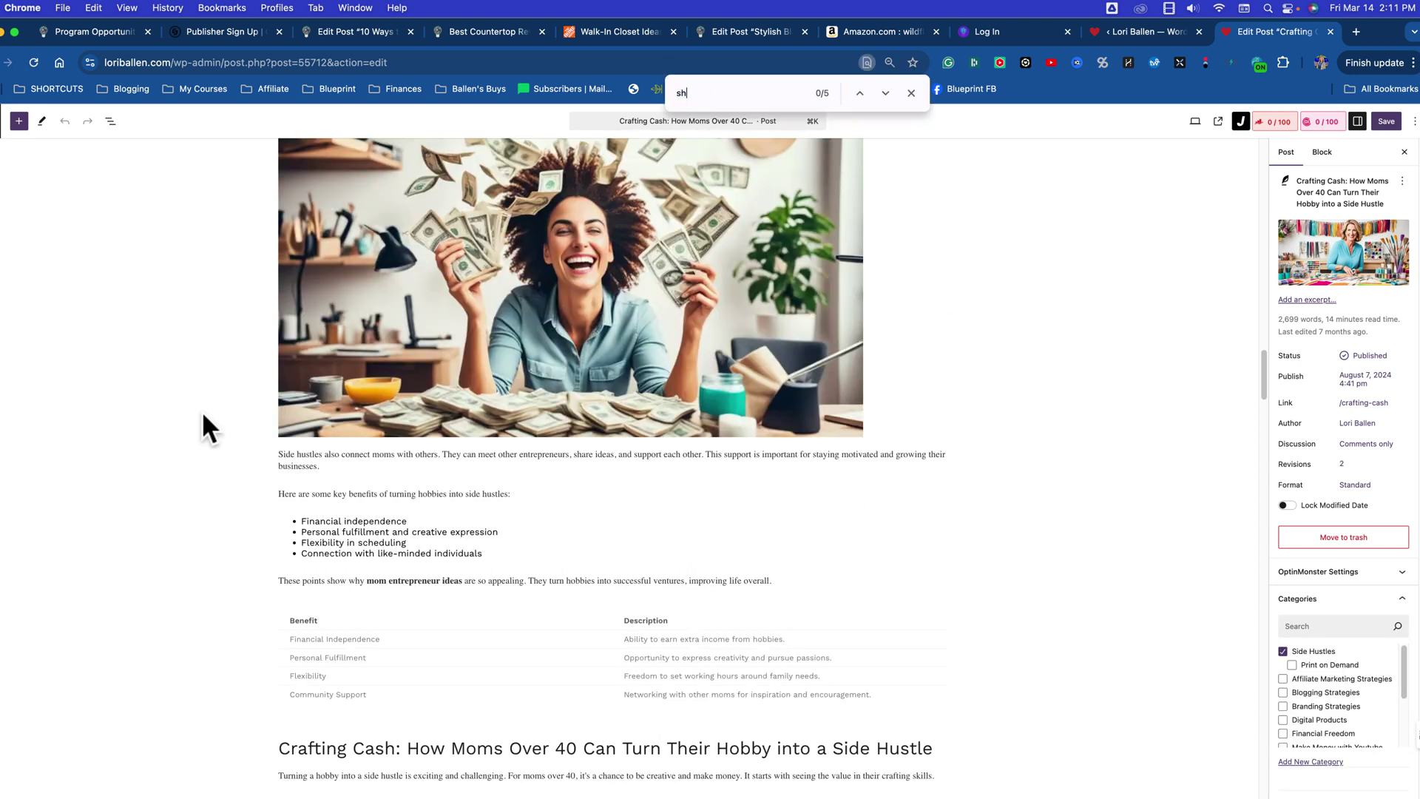
text(hopif)
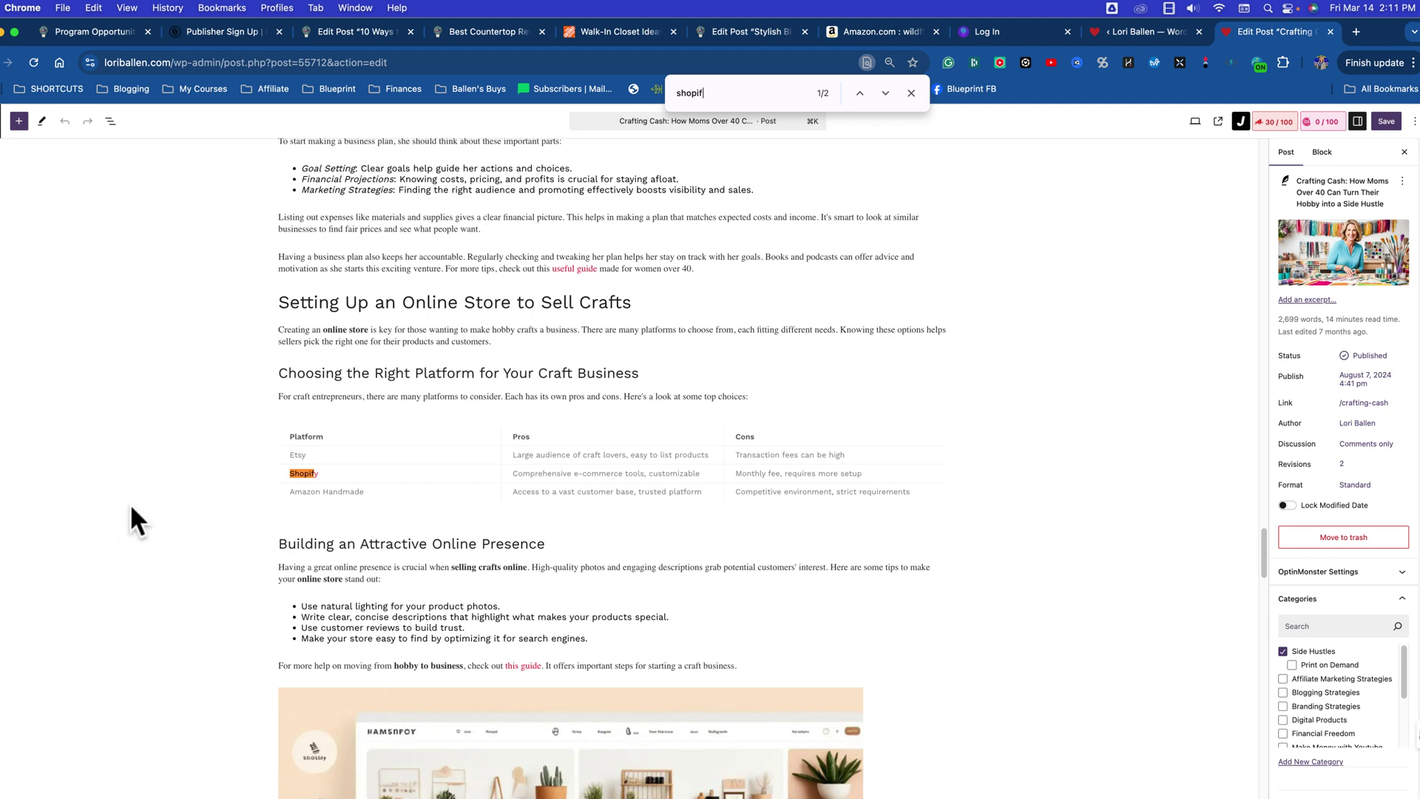
scroll(136, 499, down, 2)
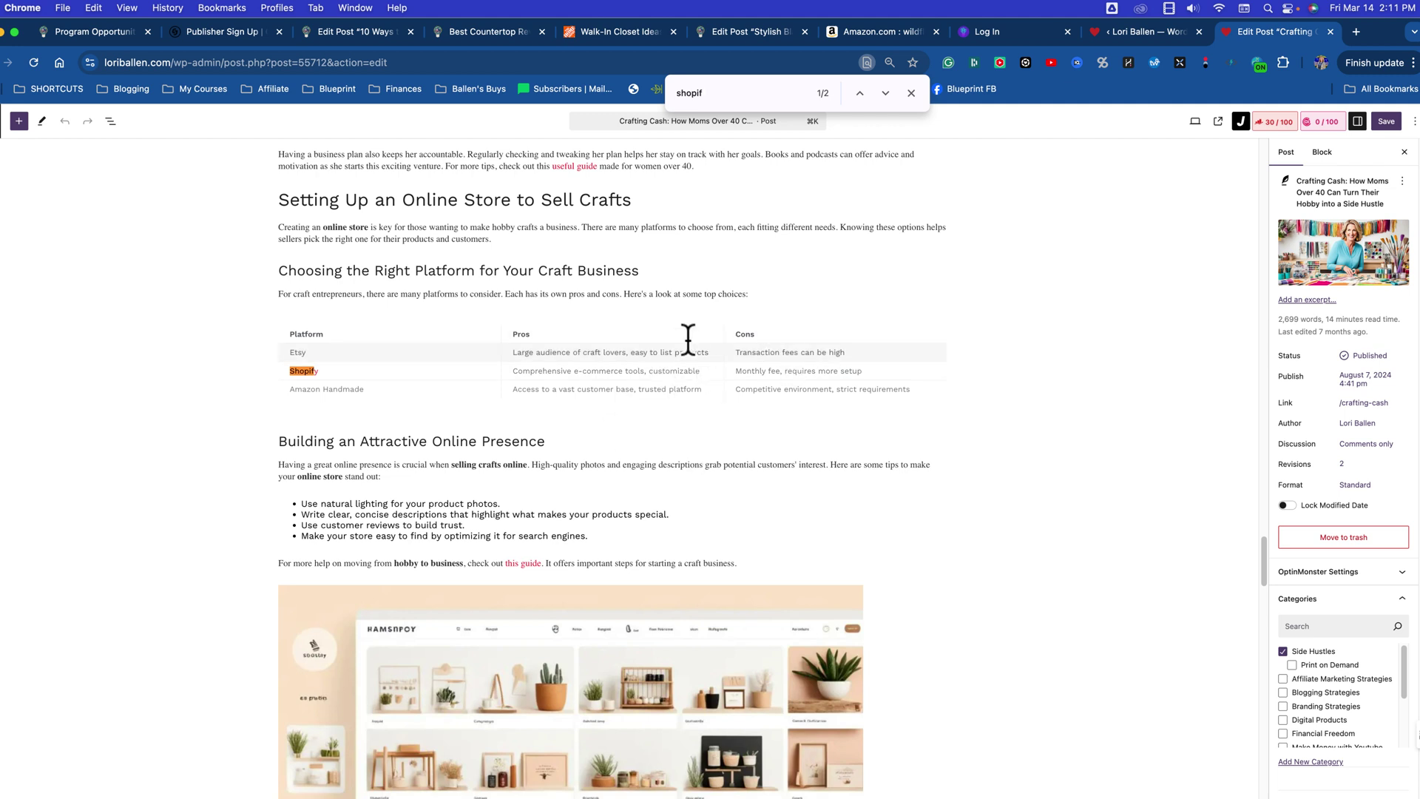
click(317, 378)
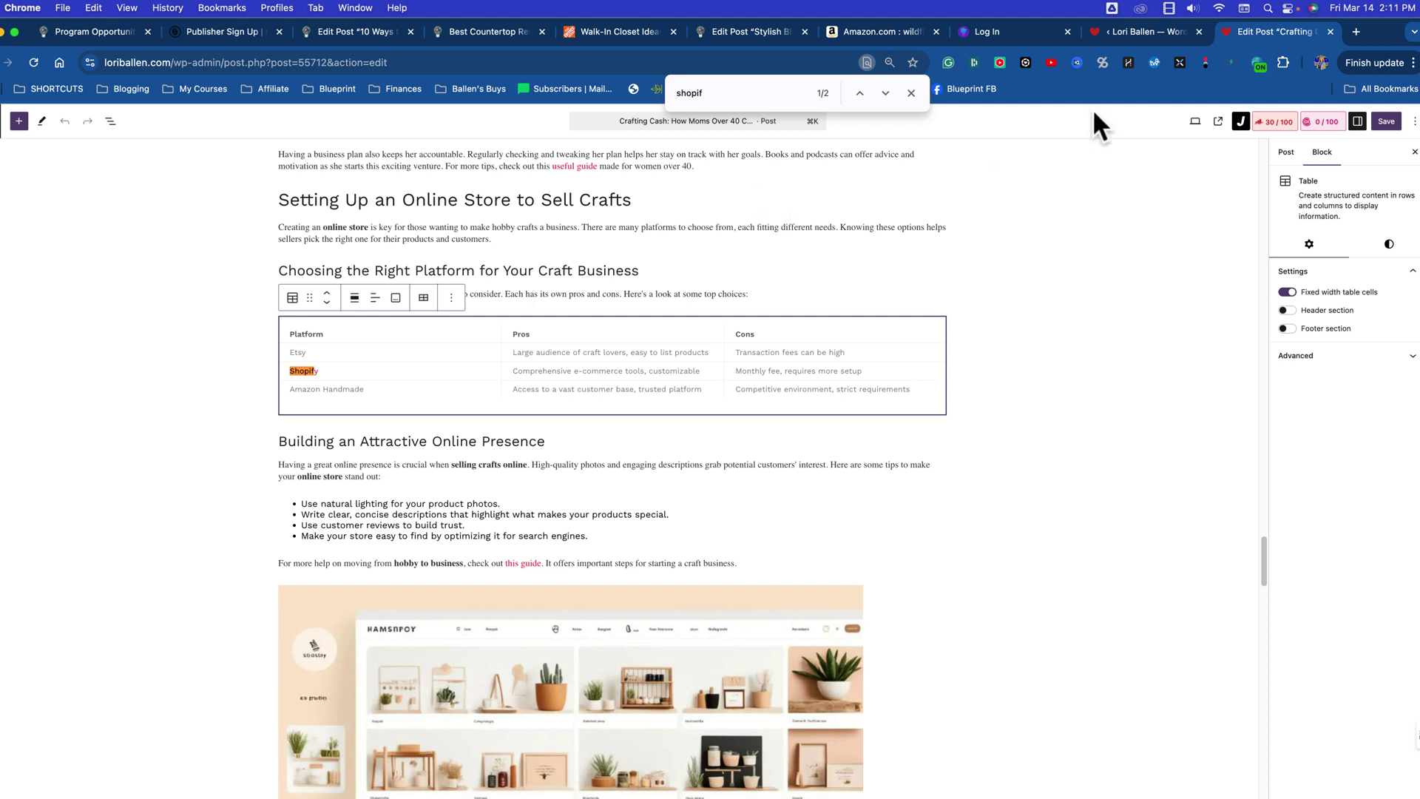
click(1130, 33)
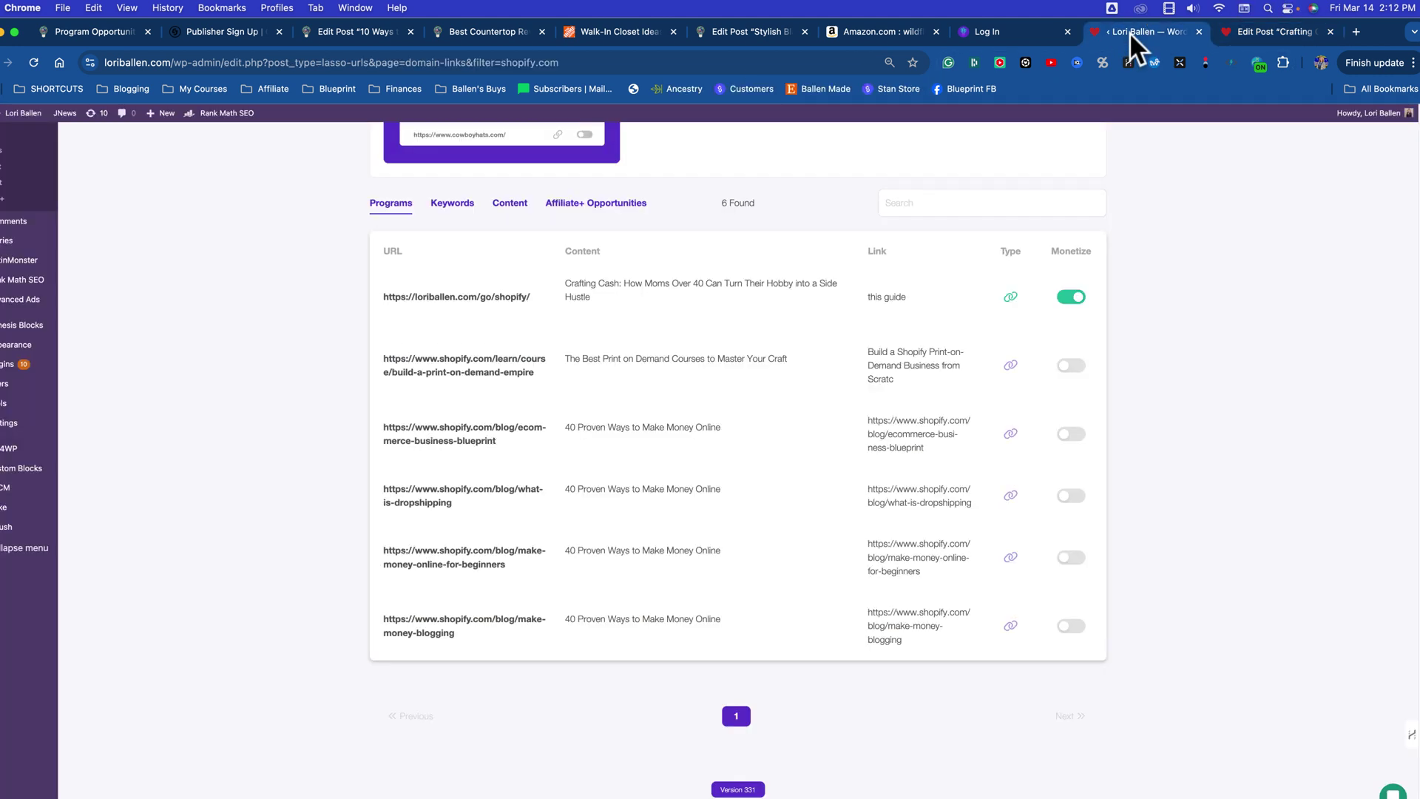
Step: Confirm Shopify now lists 5 potential links among the 65 affiliate program opportunities
click(451, 206)
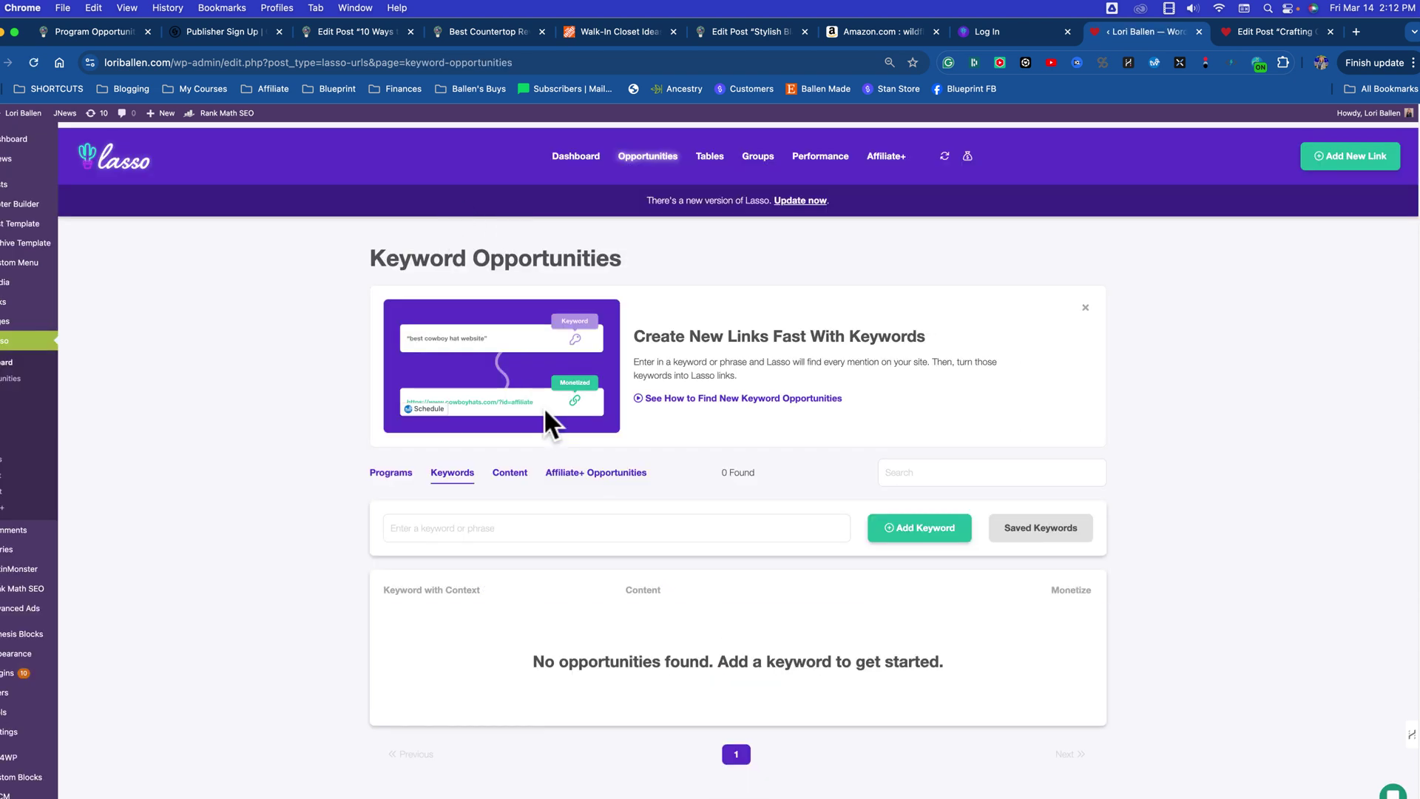
scroll(543, 408, down, 1)
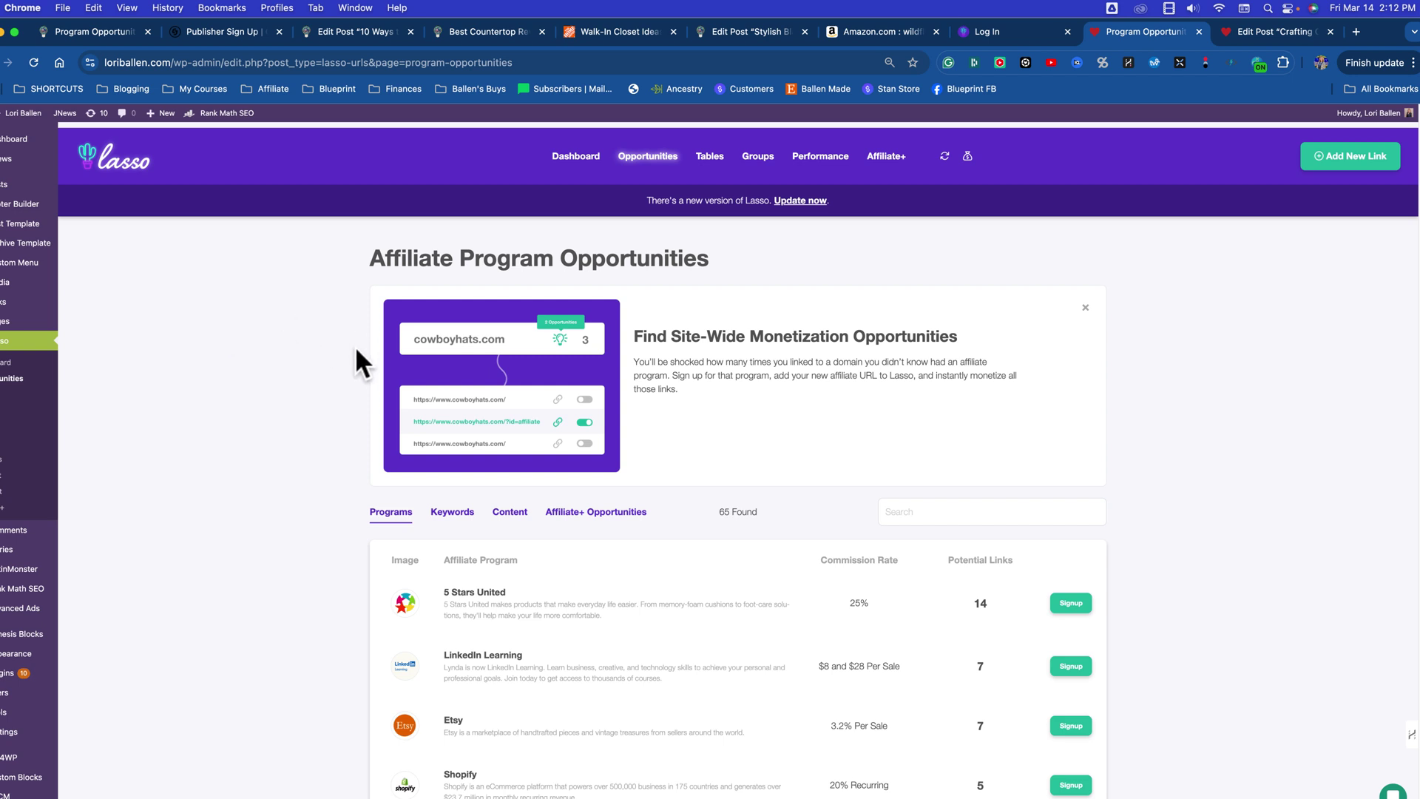
scroll(355, 348, down, 2)
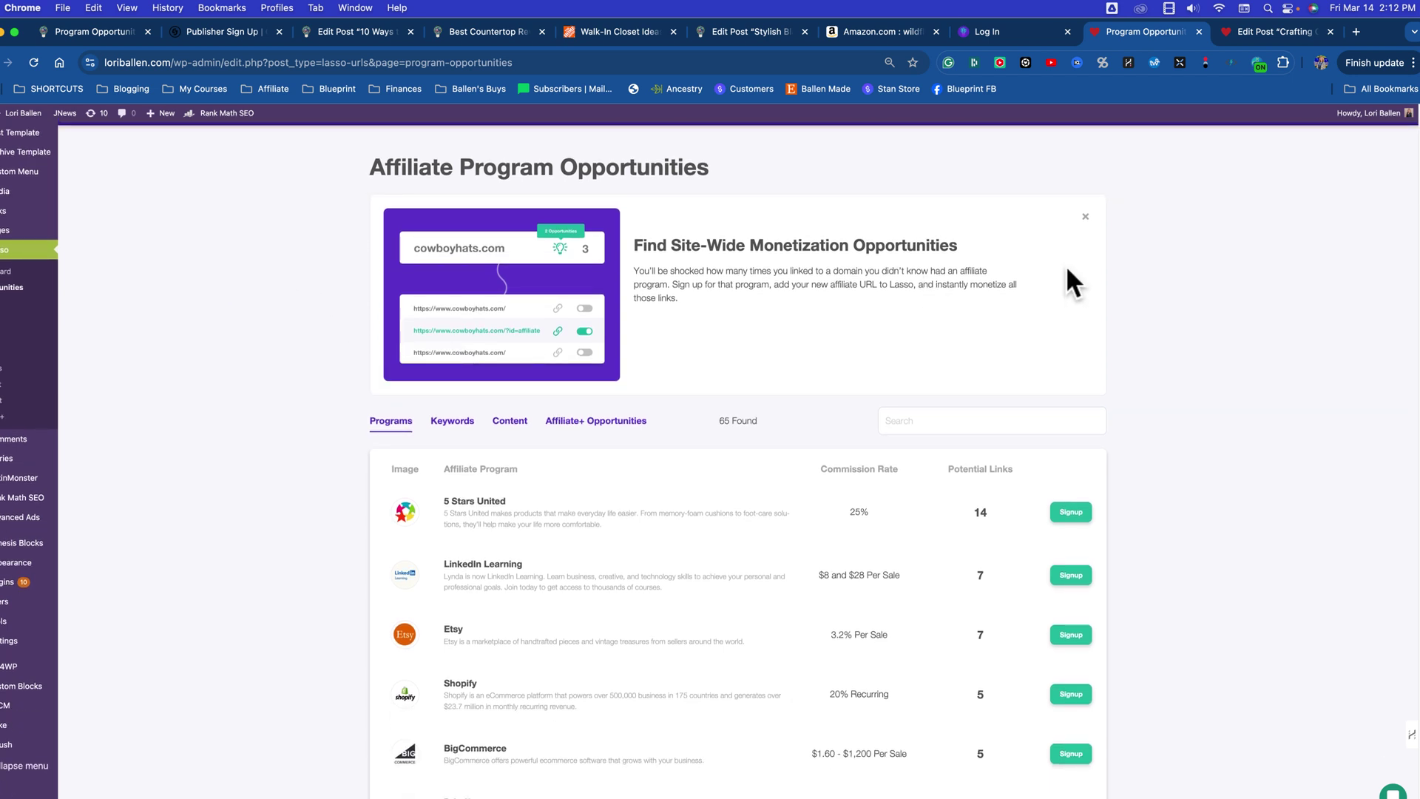
mouse_move(977, 783)
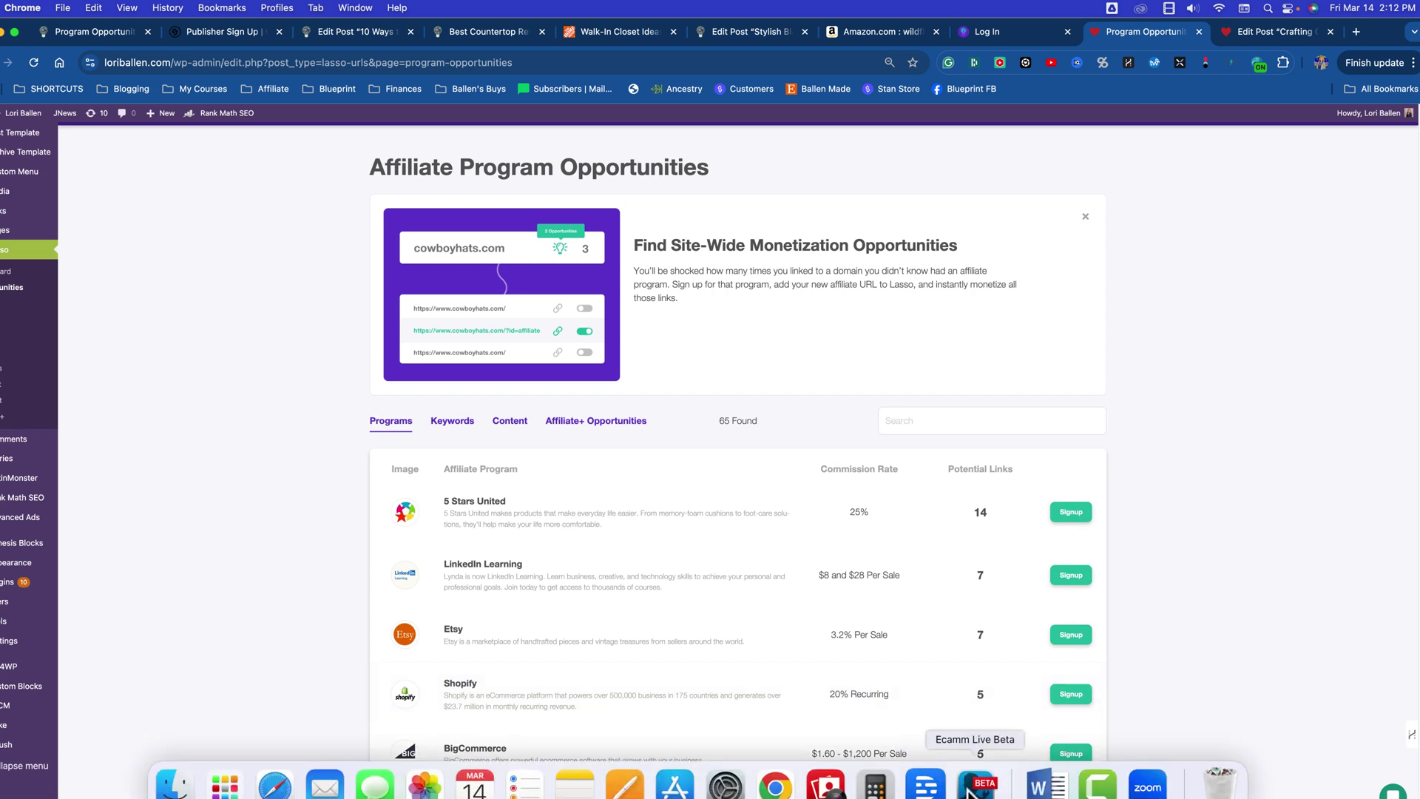
click(972, 788)
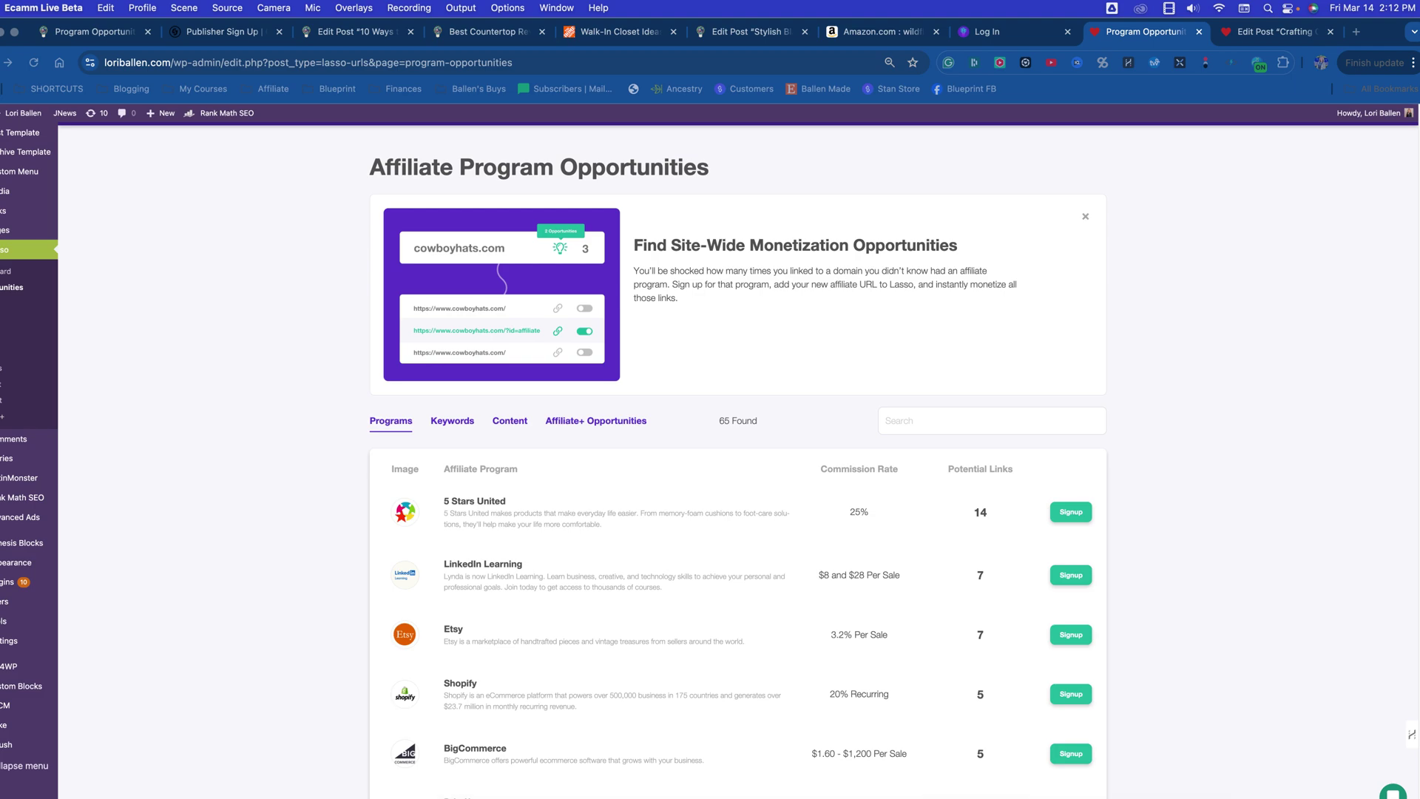